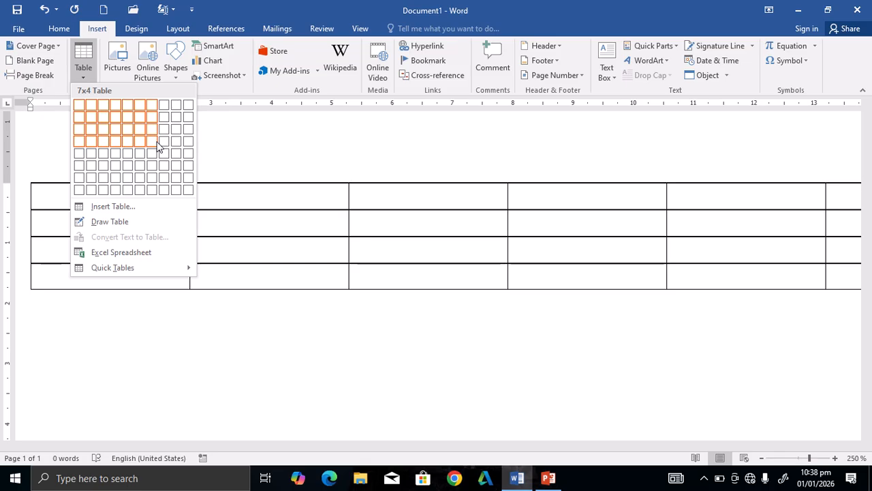
click(367, 189)
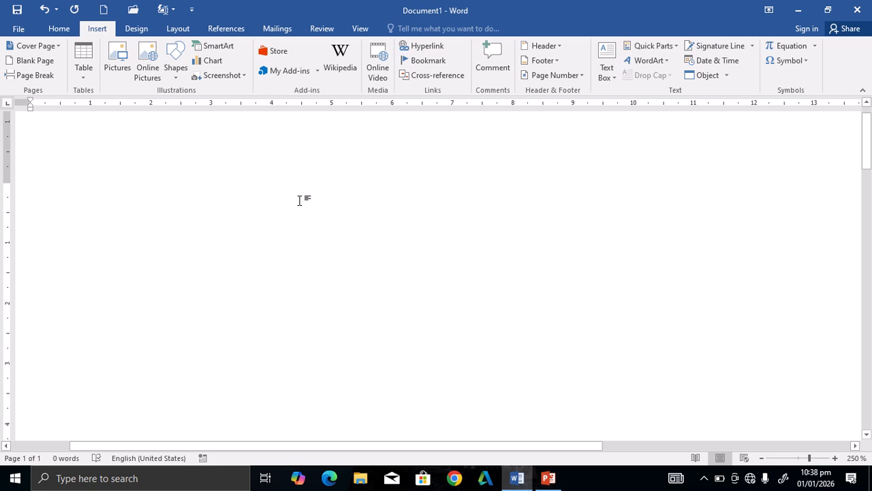
scroll(181, 125, down, 7)
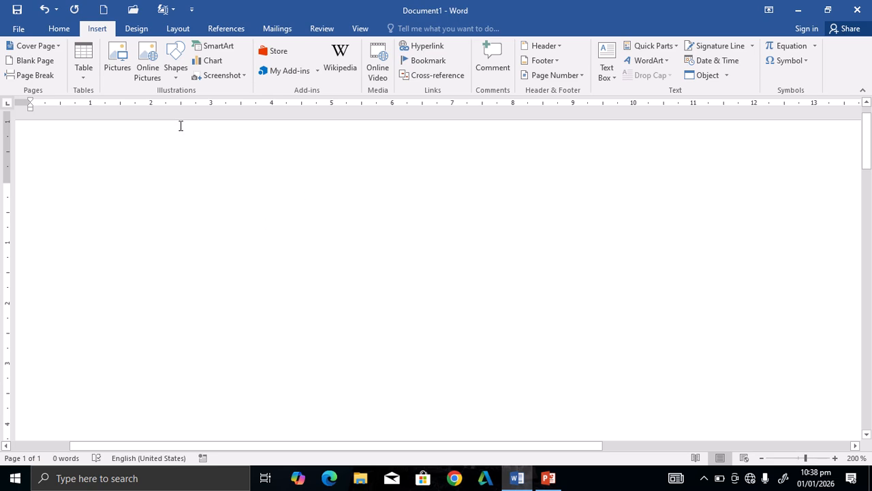
click(88, 78)
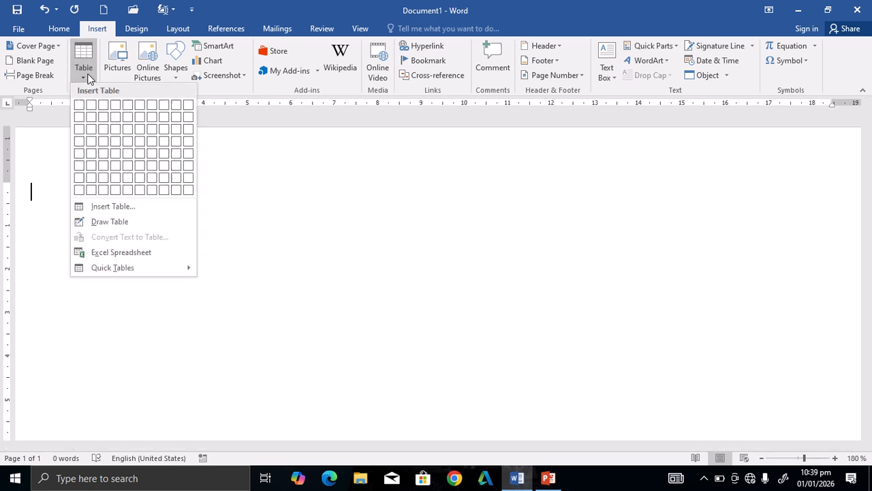
click(110, 206)
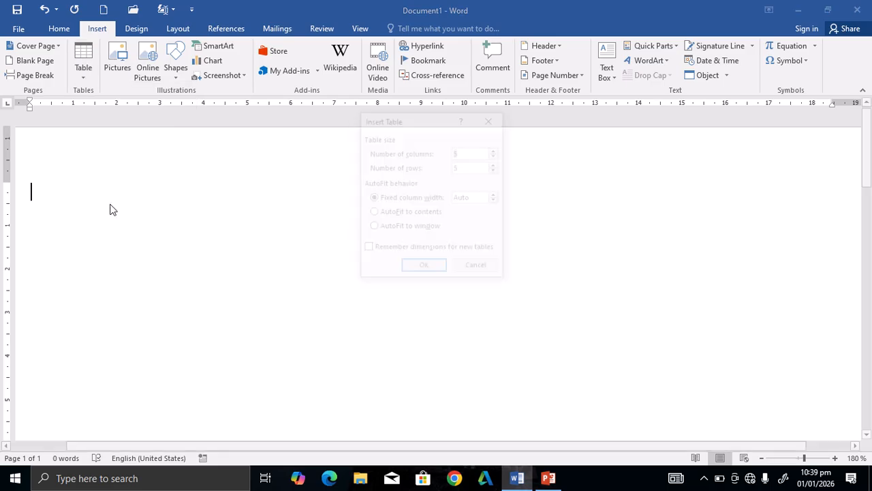
drag(411, 125, 361, 110)
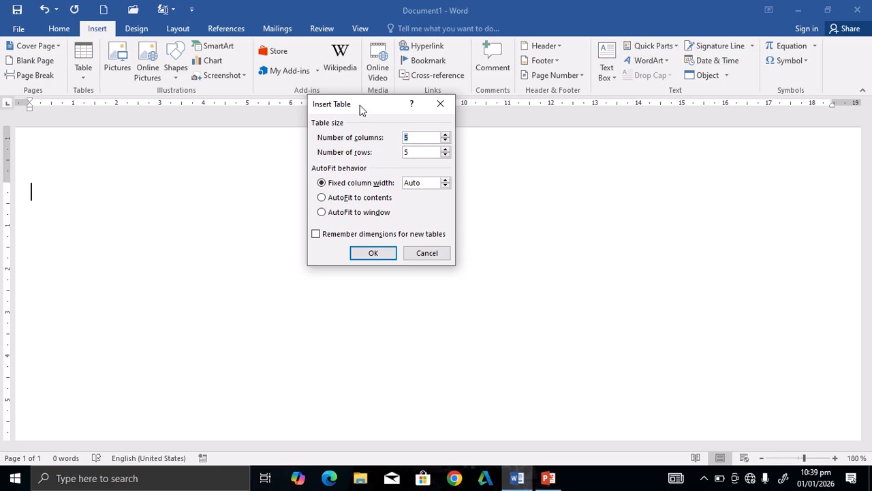
click(440, 103)
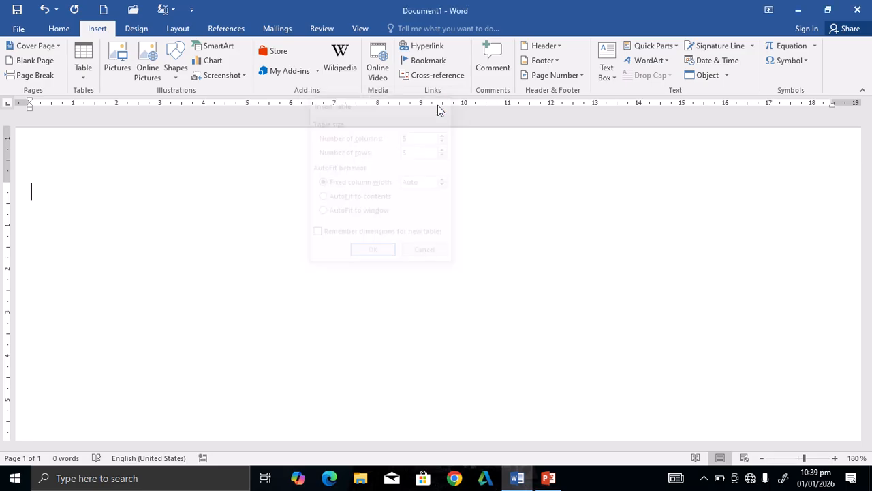
click(84, 72)
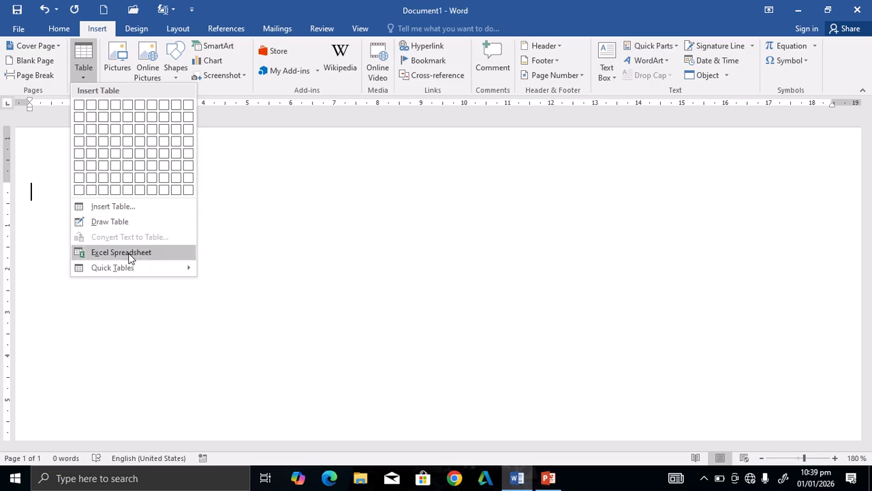
click(287, 211)
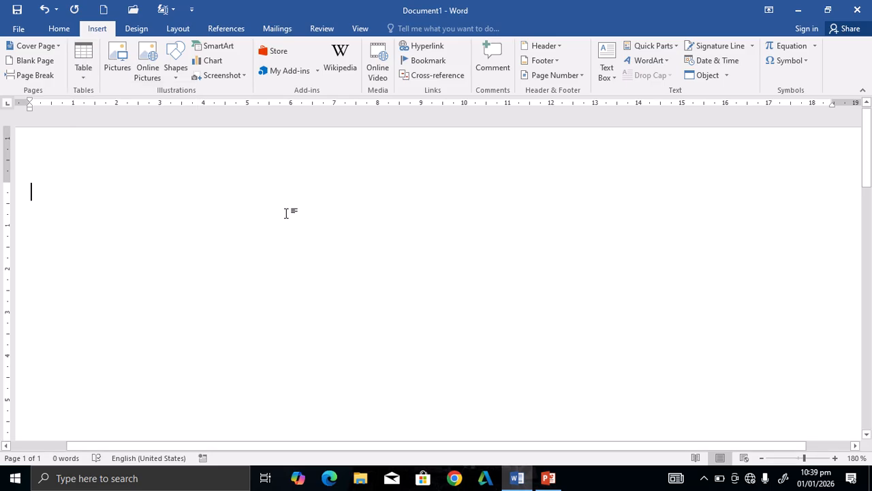
- Insert a table with 6 columns and 4 rows, keeping the fixed automatic column width
click(84, 81)
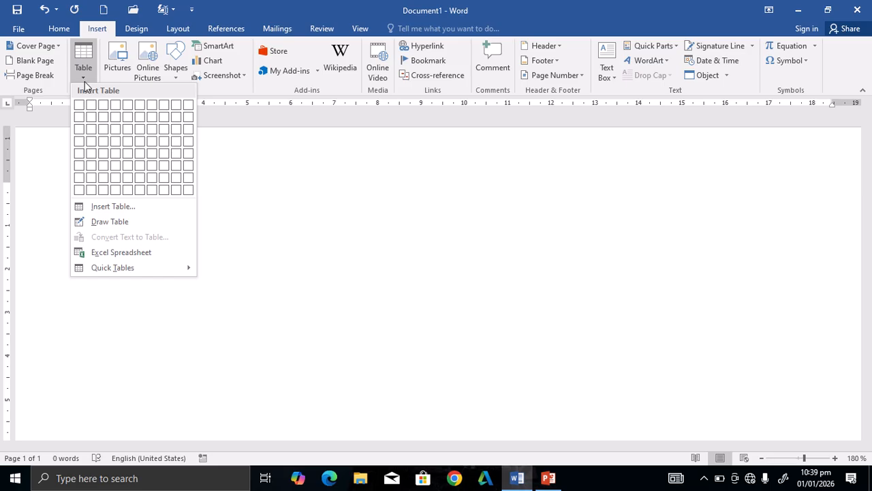
click(114, 207)
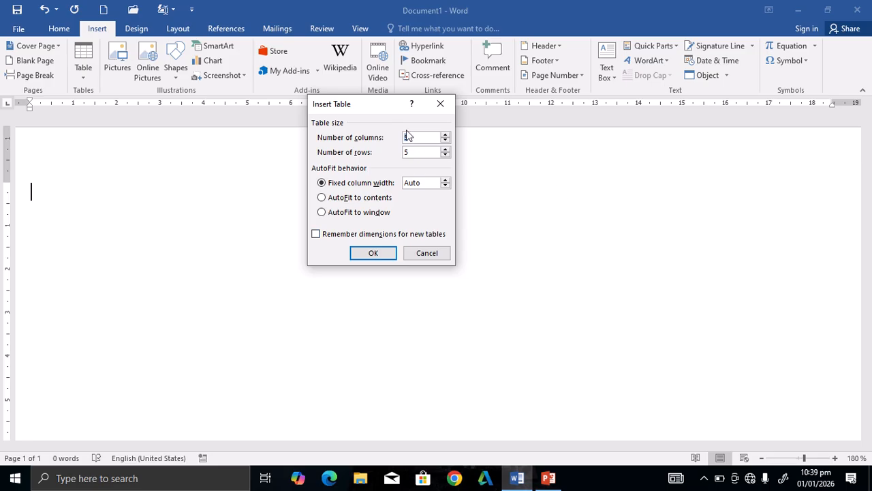
drag(374, 107, 414, 110)
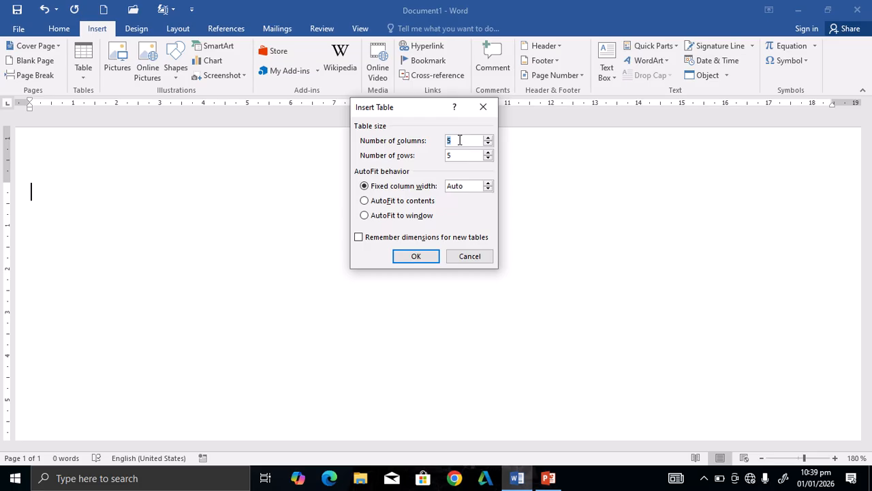
text(6)
drag(450, 152, 424, 156)
text(4)
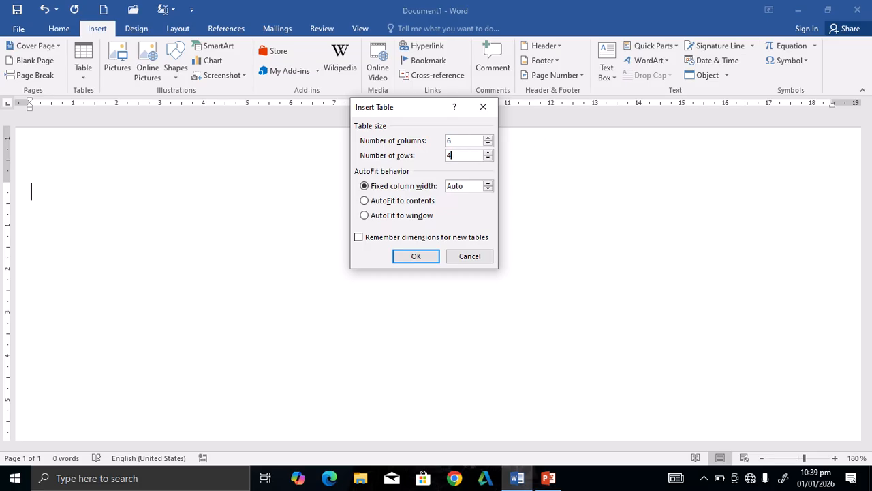
click(421, 256)
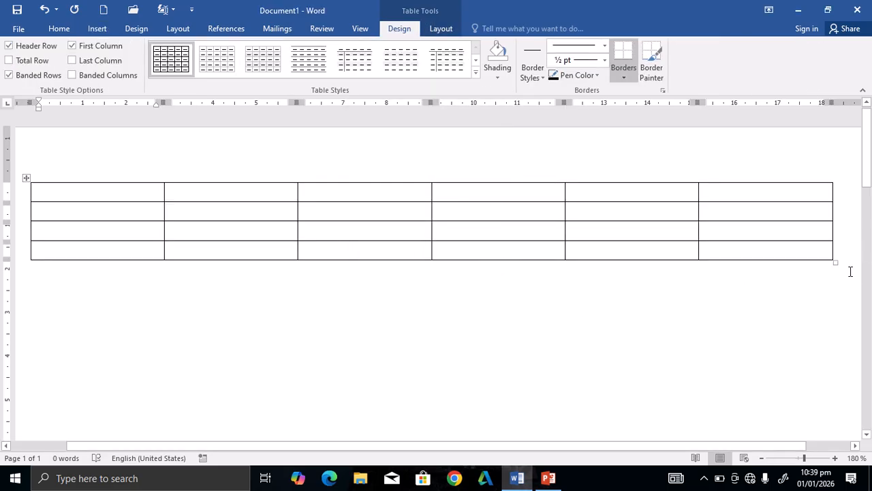
- Resize the whole table to about two thirds of its width and make its rows taller
drag(836, 262, 539, 296)
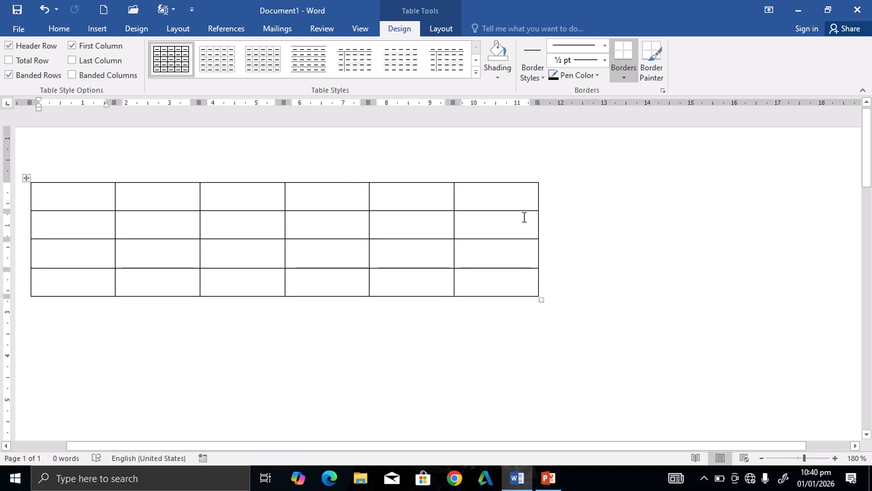
click(435, 34)
click(407, 31)
text(Std)
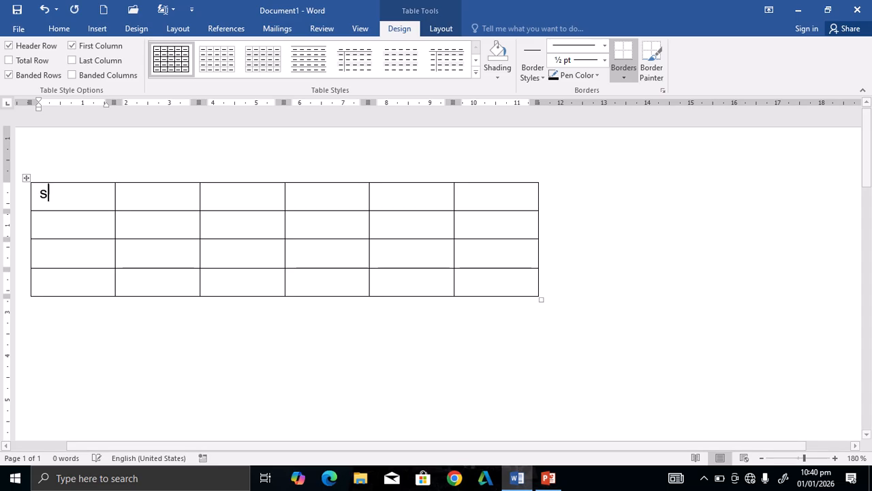
key(BackSpace)
key(BackSpace)
key(BackSpace)
key(BackSpace)
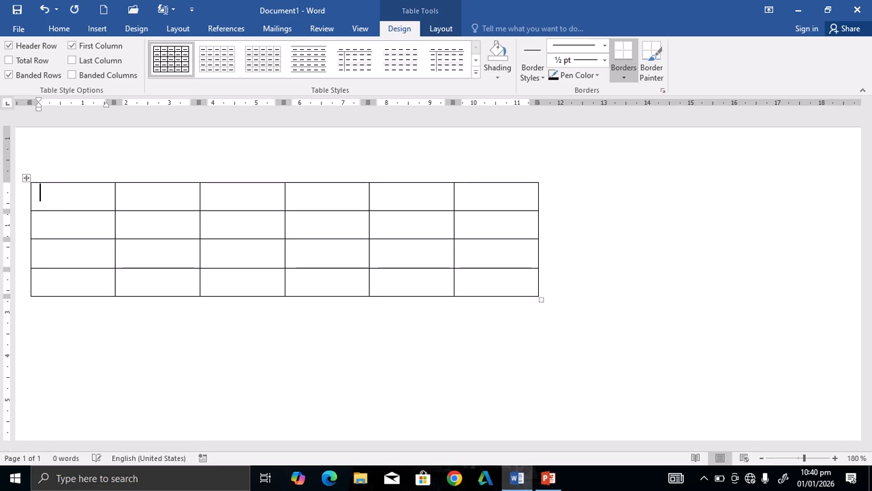
key(Tab)
text(Std)
key(BackSpace)
key(BackSpace)
key(BackSpace)
key(BackSpace)
- Enter the headings STD ID, NAME, ROLL, CLASS and MARKS in the first five cells of the table's first row
click(88, 201)
text(STD ID)
key(Tab)
text(NAME)
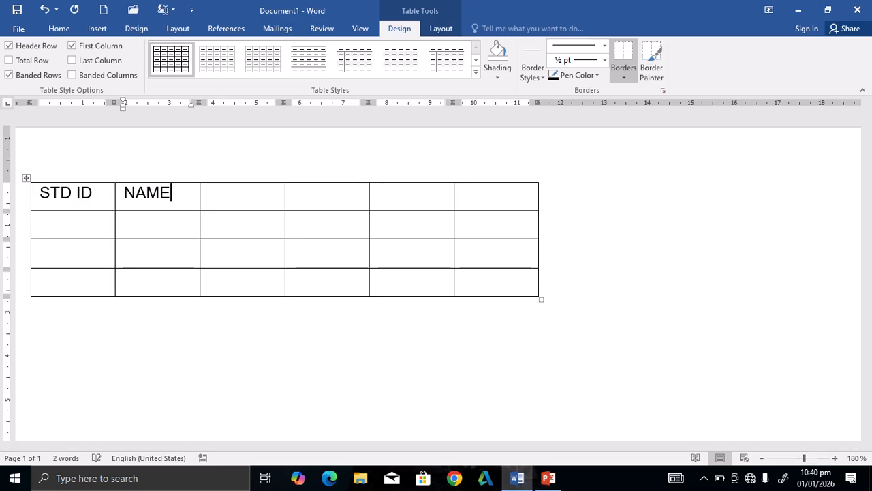
key(Tab)
text(ROLL)
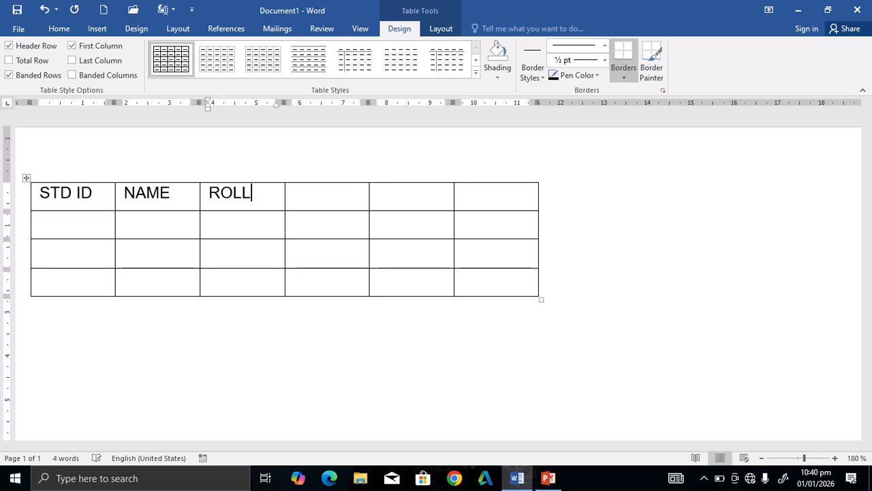
key(Tab)
text(CLASS)
key(Tab)
text(MARKS)
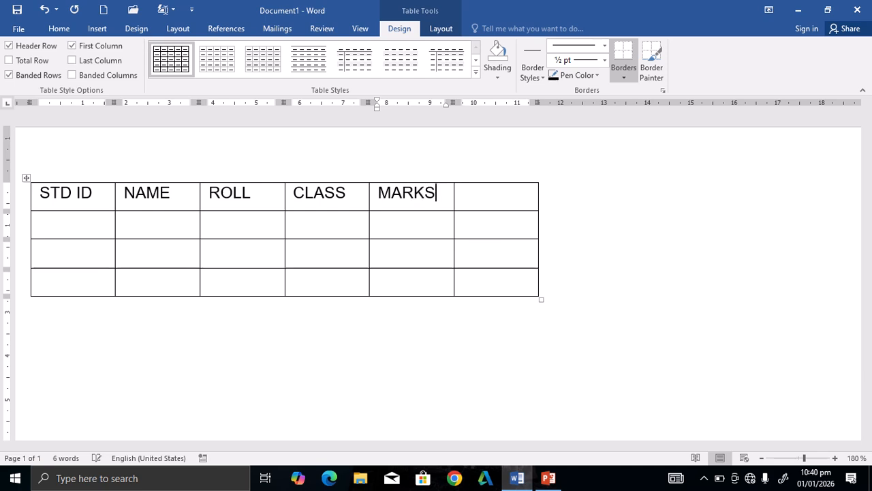
- Enter the heading PERCENTAGE in the last cell of the first row
key(Tab)
text(PETRCEN)
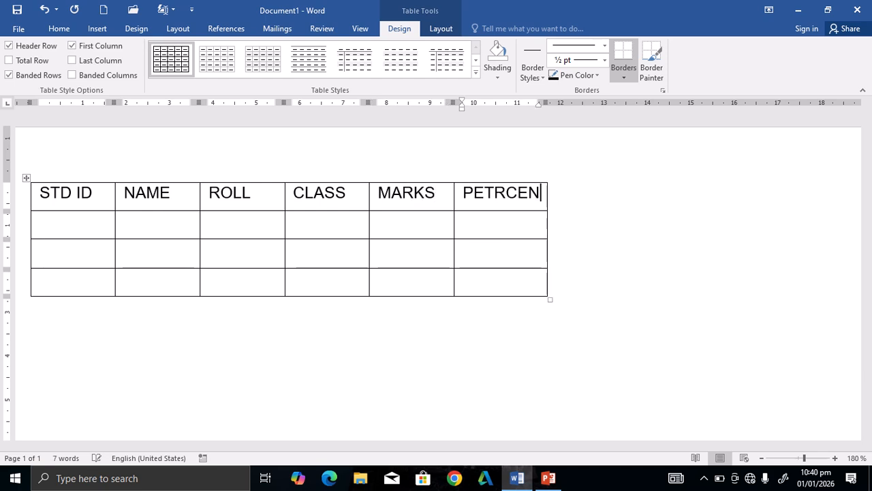
key(BackSpace)
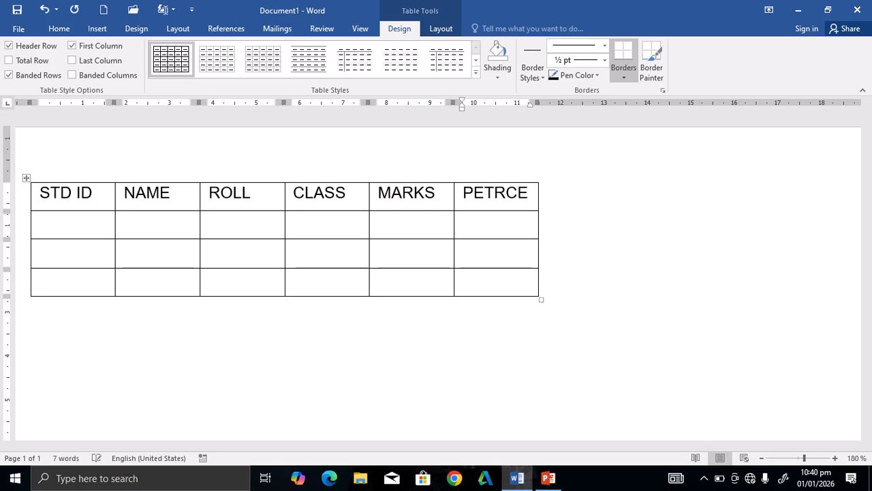
key(BackSpace)
key(BackSpace)
key(BackSpace)
key(BackSpace)
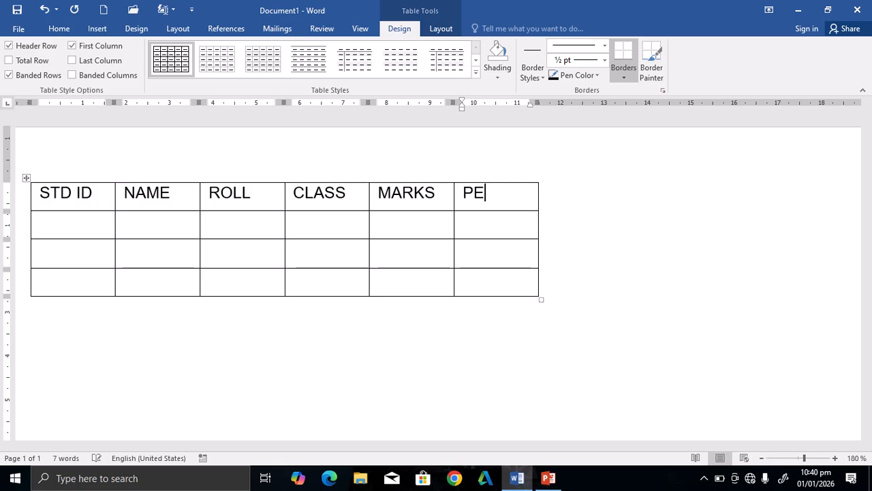
text(RCENTAGE)
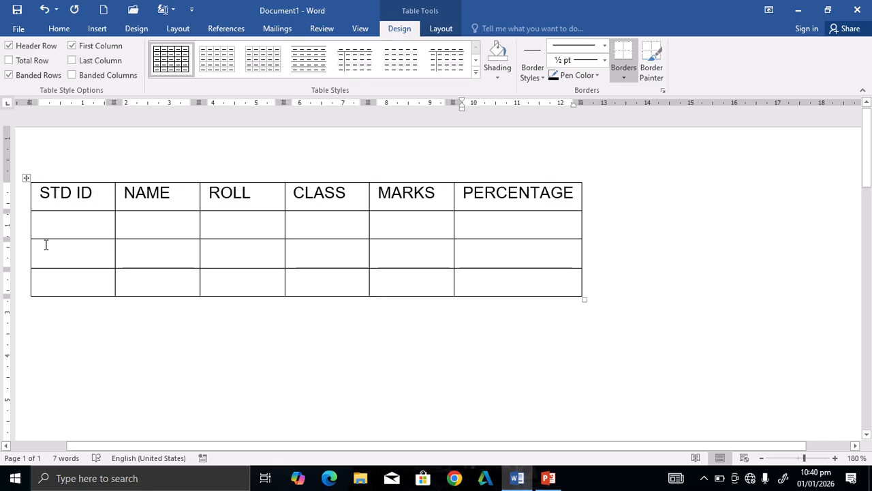
- Fill the STD ID column with 1, 2 and 3 in the three rows below the heading
click(85, 225)
text(1)
key(Down)
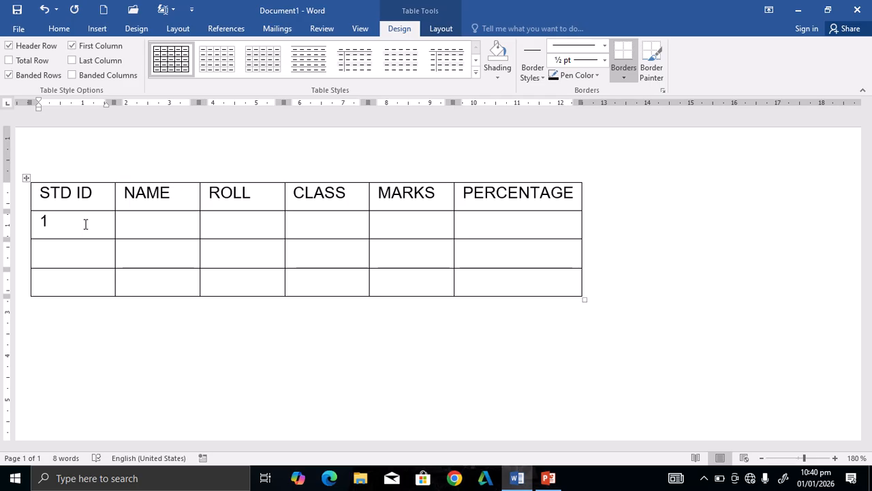
text(2)
key(Down)
text(3)
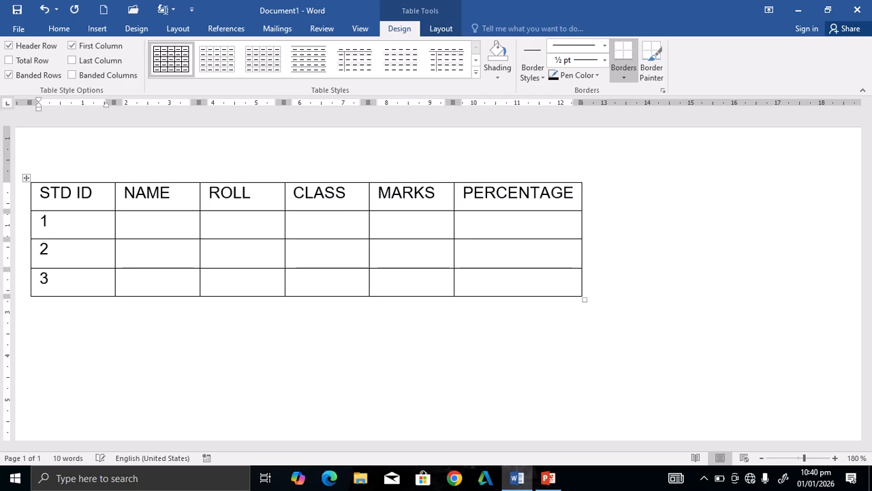
- Enter the three students' first names in capitals in the NAME column
key(Tab)
key(Up)
key(Up)
key(Up)
key(Down)
text(ALI)
key(Down)
text(KHAN)
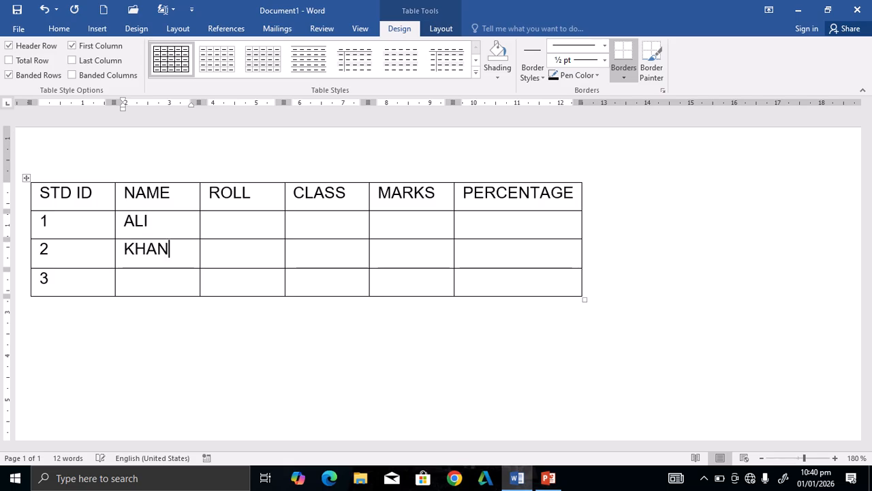
key(Down)
text(KAML=A)
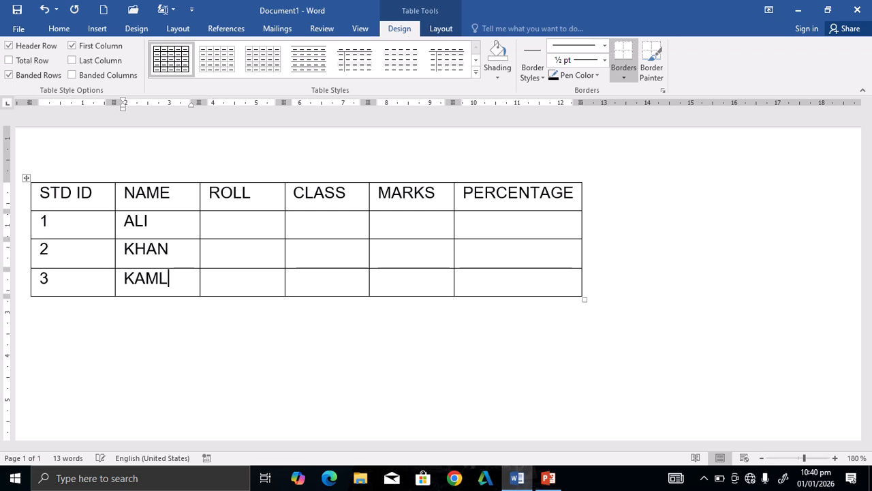
key(BackSpace)
key(BackSpace)
key(BackSpace)
text(AL)
- Extend the third column's heading so that it reads ROLL NO
key(Tab)
key(Up)
key(Up)
key(Up)
key(Right)
key(Right)
key(Right)
key(Right)
text(NO)
- Fill the ROLL NO column with 20, 21 and 22 for the three students
key(Down)
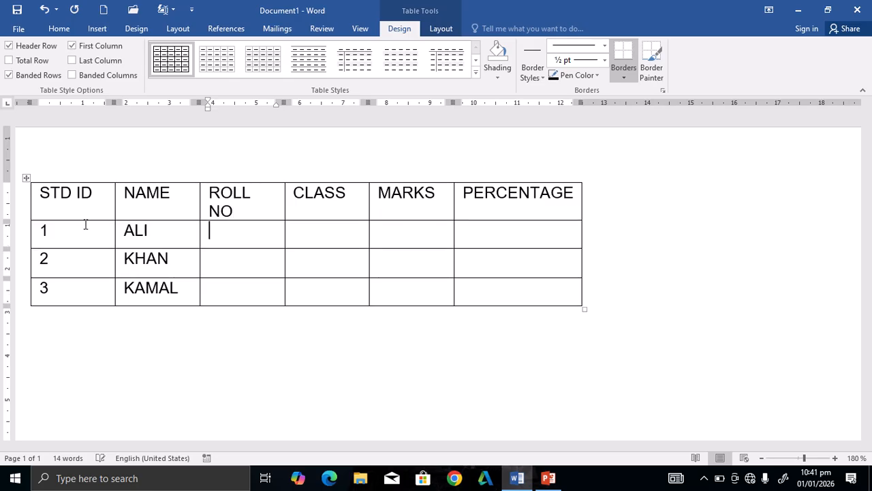
text(20)
key(Return)
key(ctrl+z)
text(20)
key(Down)
text(21)
key(Down)
text(22)
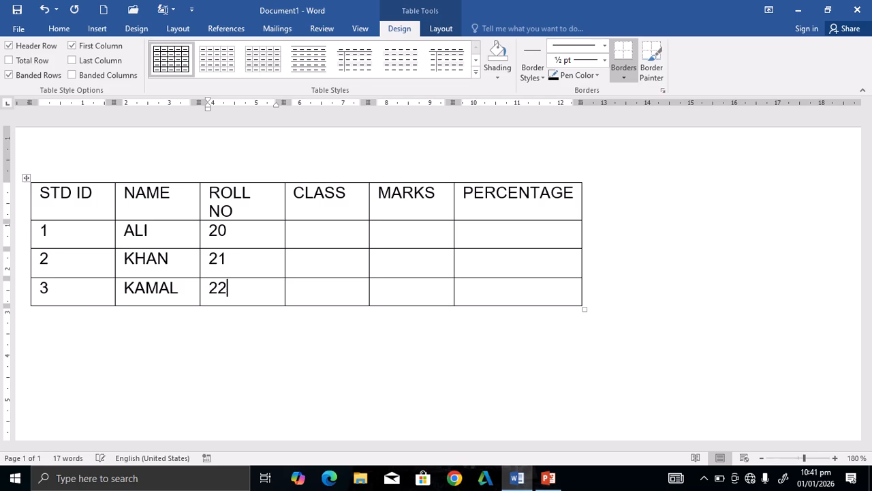
- Enter 10 in the CLASS column for all three students
key(Right)
key(Up)
key(Up)
key(Up)
text(10)
key(Down)
text(10)
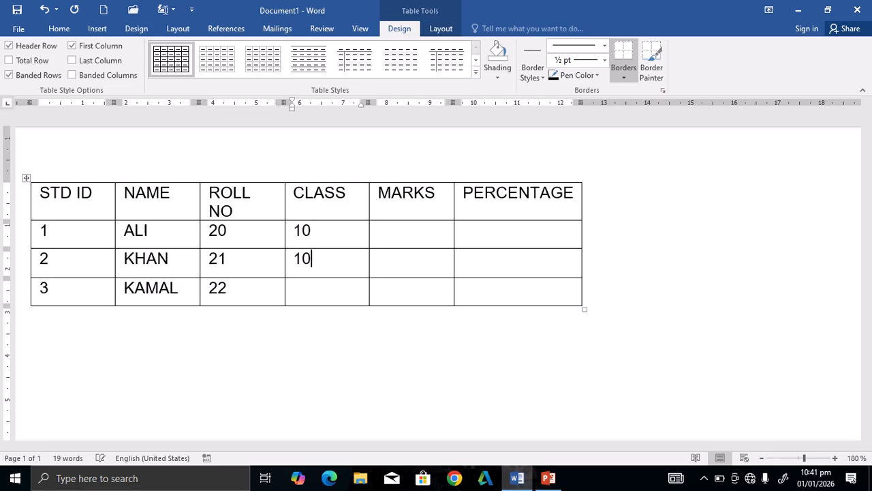
key(Down)
text(10)
- Fill the MARKS column with 250, 350 and 450 for the three students
key(Right)
key(Up)
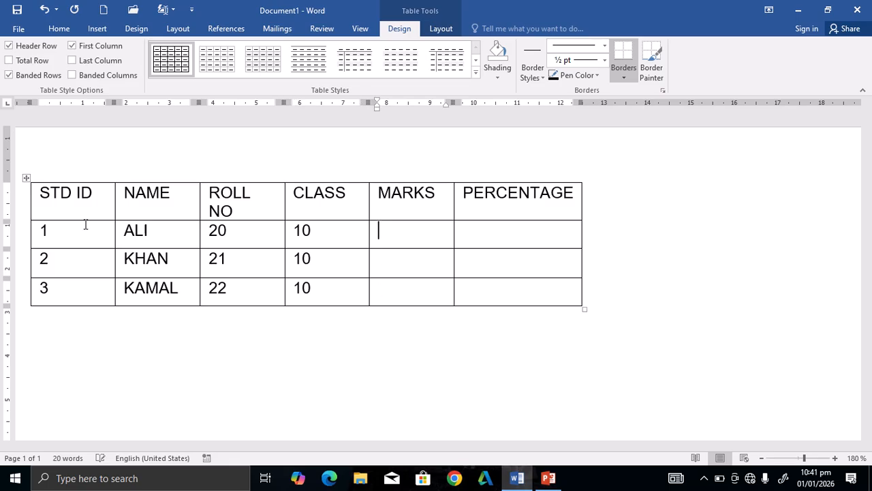
text(250)
key(Down)
text(350)
key(Right)
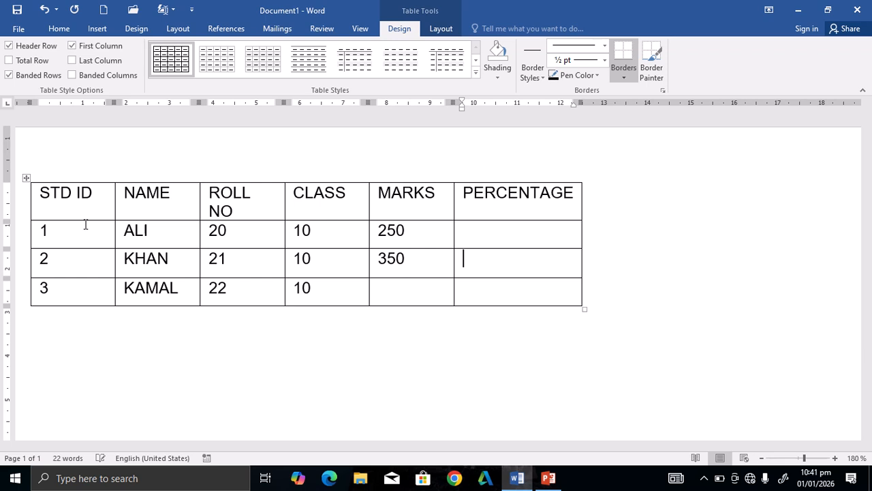
key(Left)
text(450)
- Fill the PERCENTAGE column with 65, 65 and 45 for the three students
key(Right)
key(Up)
key(Up)
key(Up)
text(65)
key(Down)
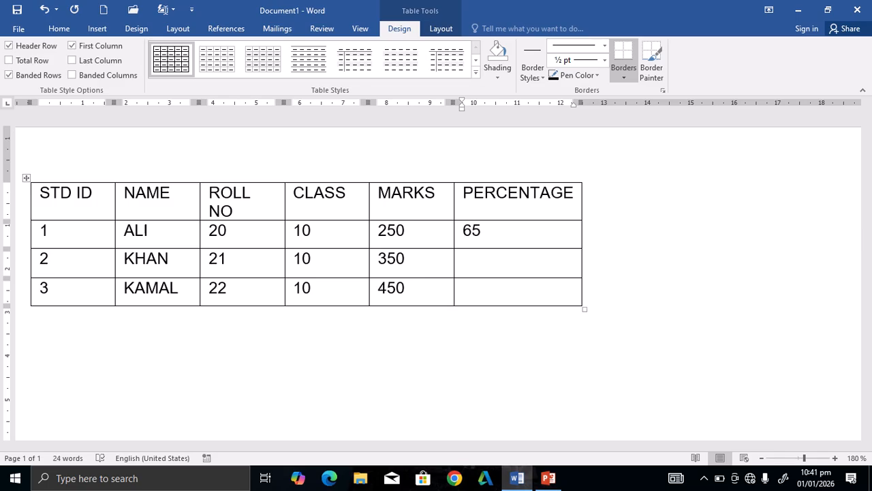
text(65)
key(Down)
text(45)
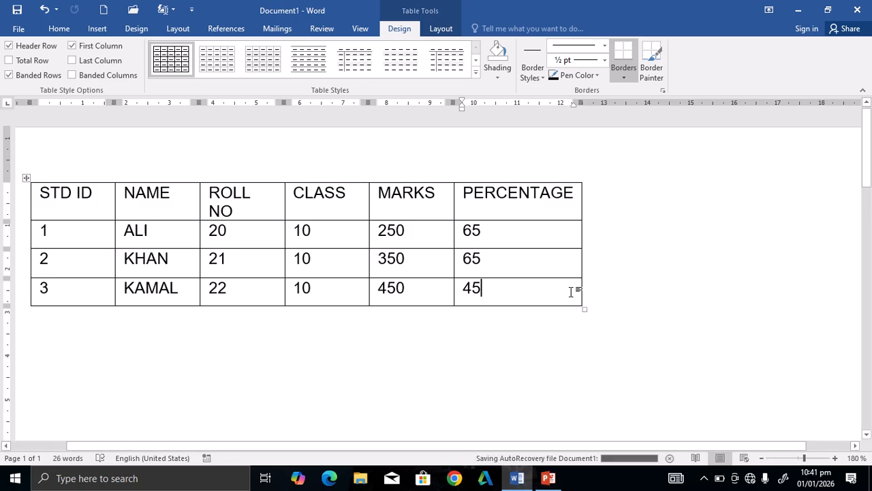
- Change the third column heading to ROLLNO, written without a space
click(252, 194)
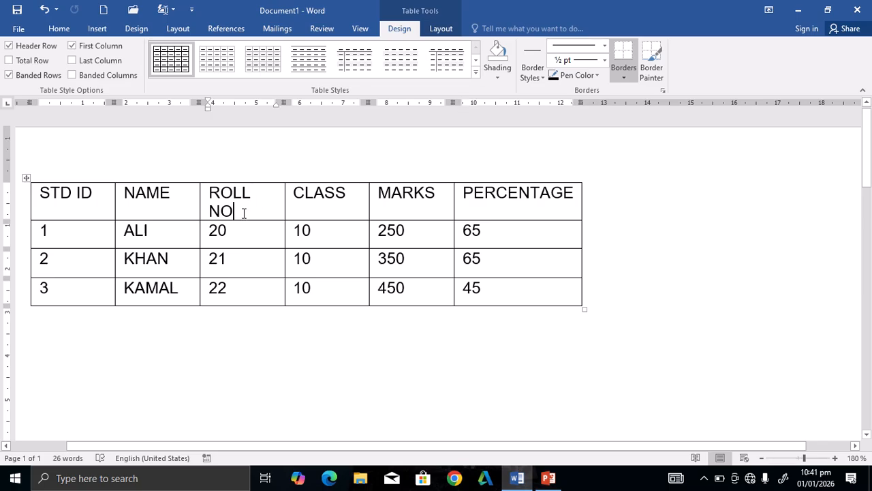
key(BackSpace)
key(BackSpace)
key(BackSpace)
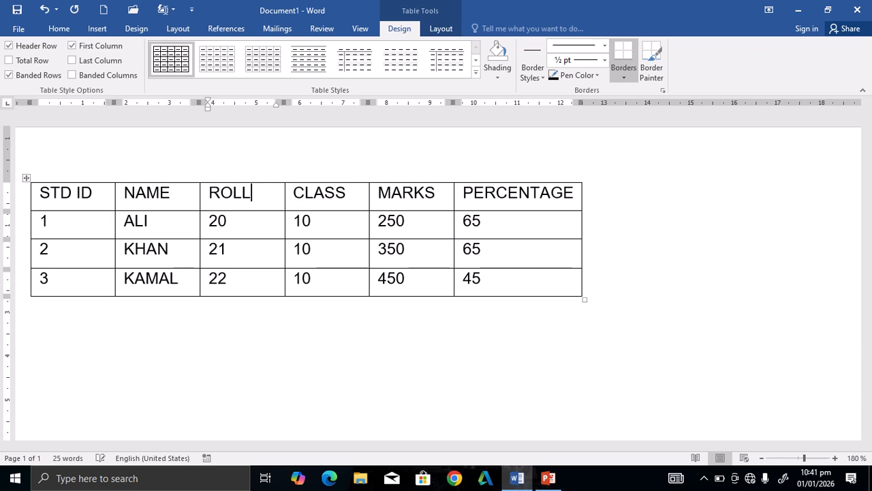
text(NO)
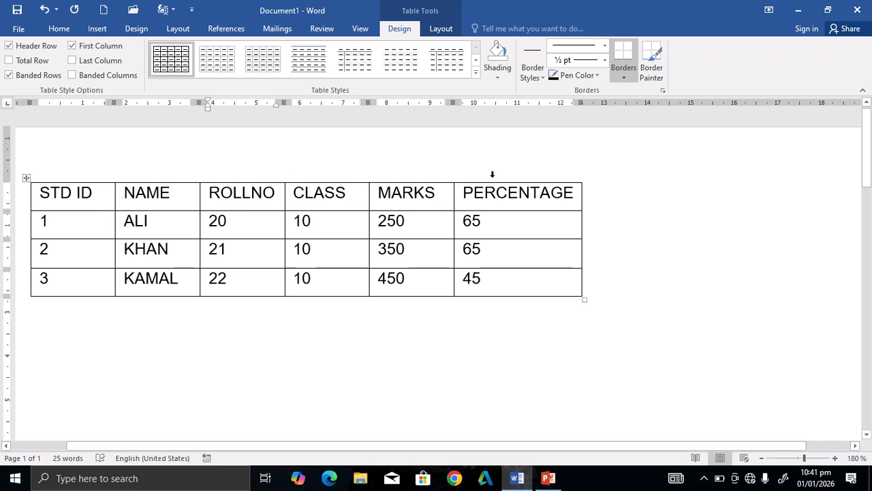
- Try the black, yellow and red variants of the Grid Table 4 style on the whole table, ending with black
click(28, 178)
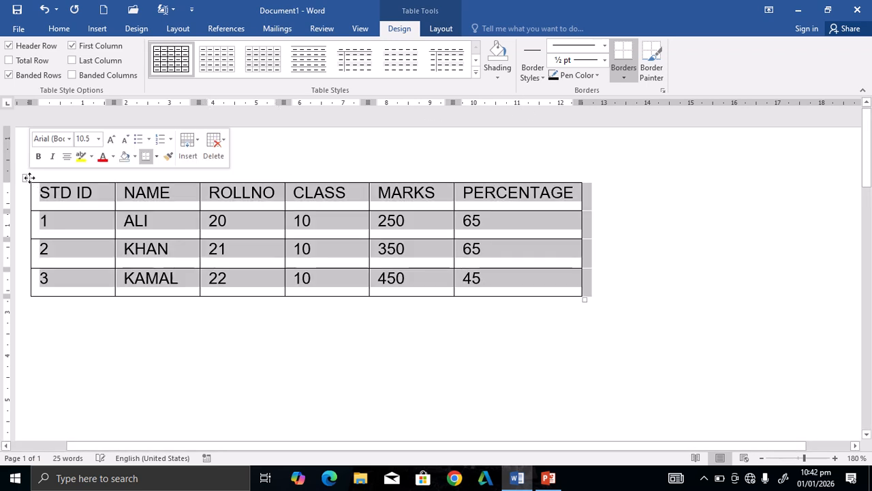
click(478, 69)
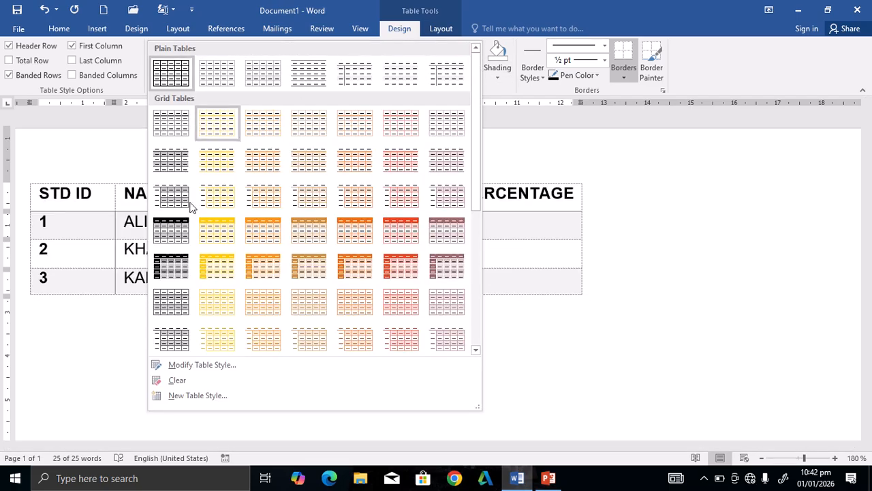
click(180, 237)
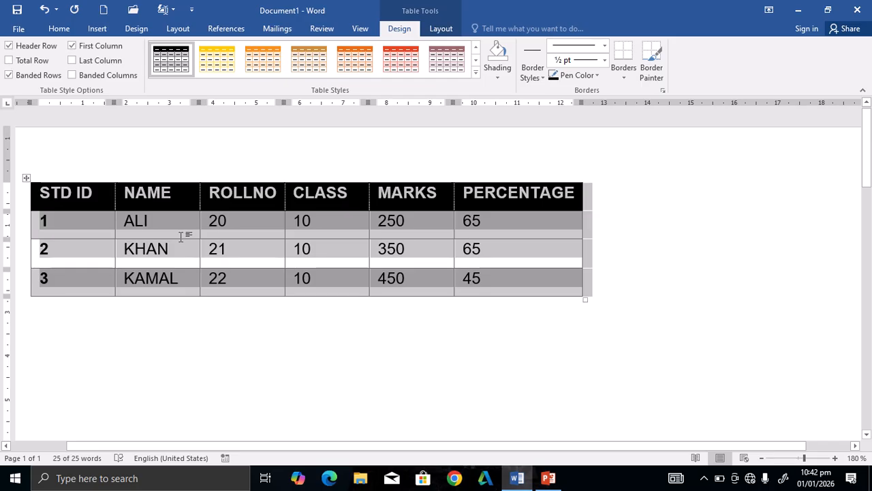
click(229, 60)
click(404, 73)
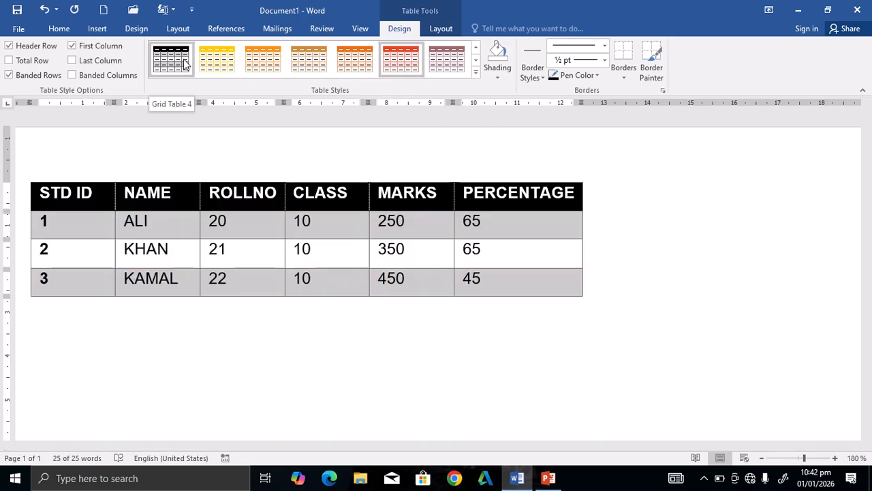
click(184, 62)
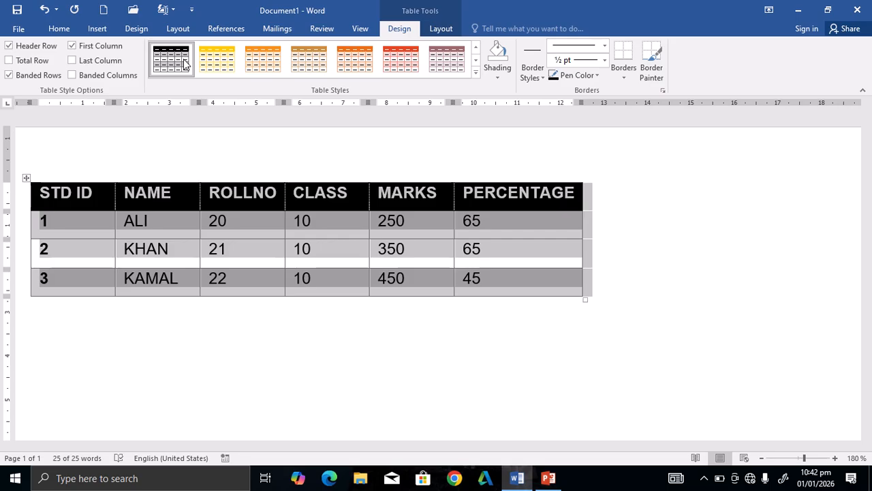
- Undo all the table style changes back to the plain grid
key(ctrl+z)
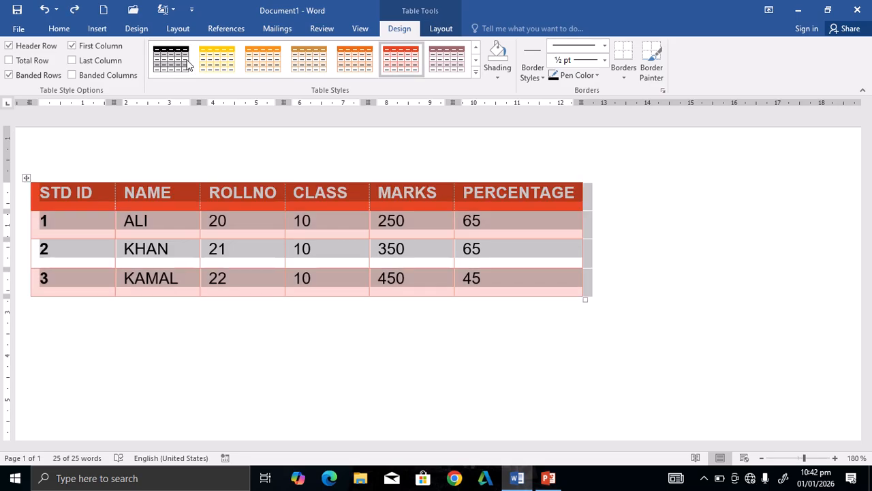
key(ctrl+z)
key(ctrl+z)
key(ctrl+z)
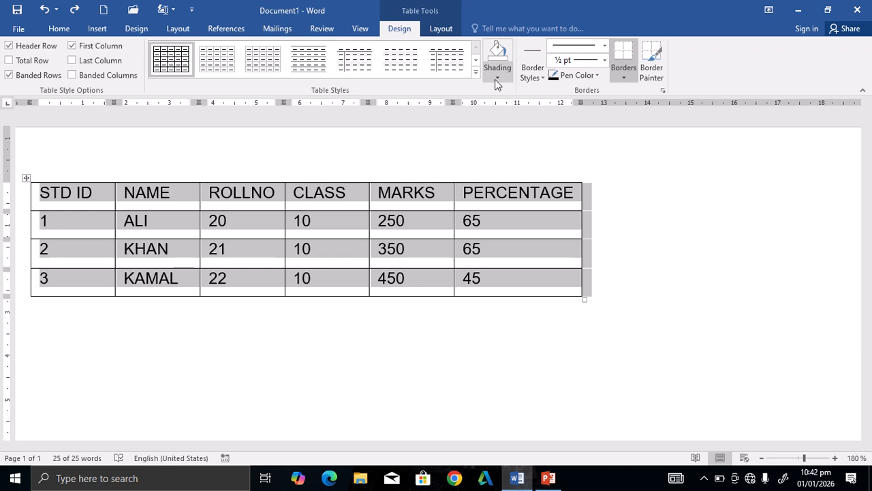
click(497, 79)
click(53, 198)
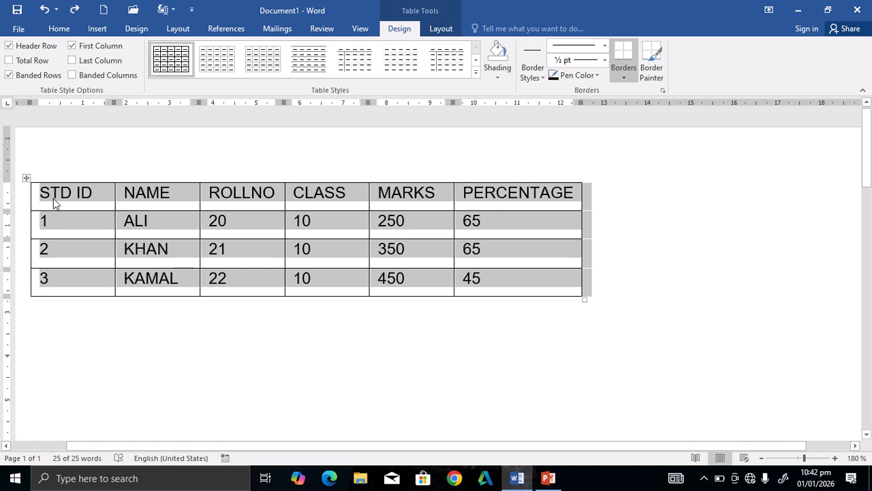
drag(47, 196, 184, 196)
key(ctrl+z)
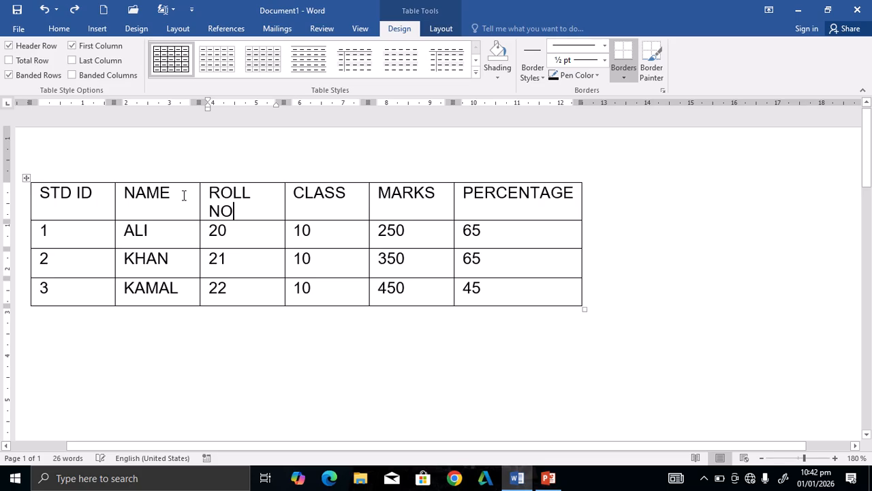
key(ctrl+z)
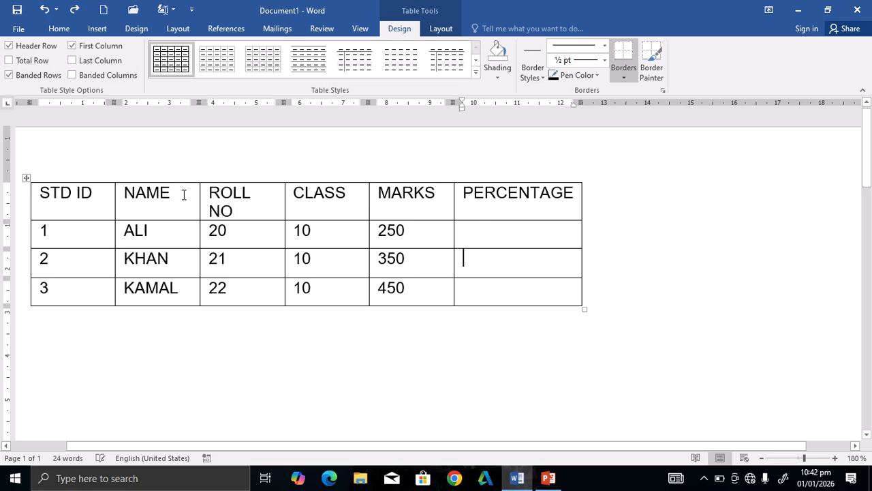
key(ctrl+y)
key(ctrl+y)
key(ctrl+y)
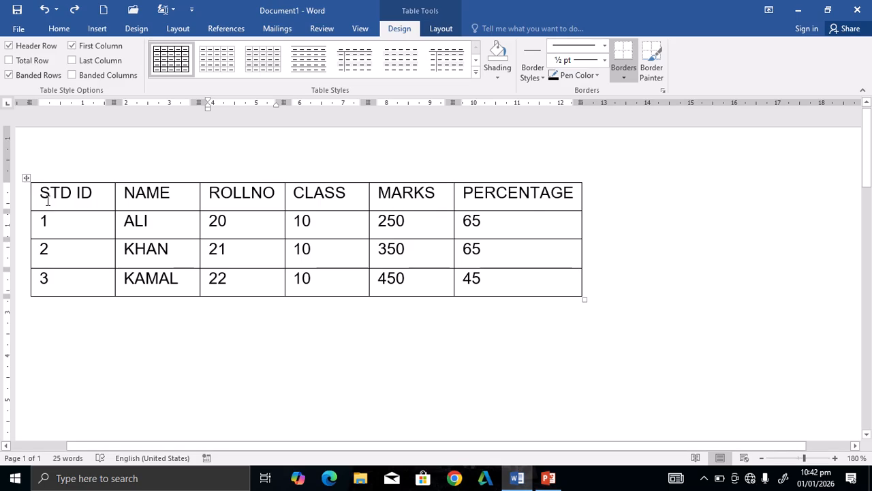
- Shade the table's header row with the standard red colour
drag(41, 193, 527, 206)
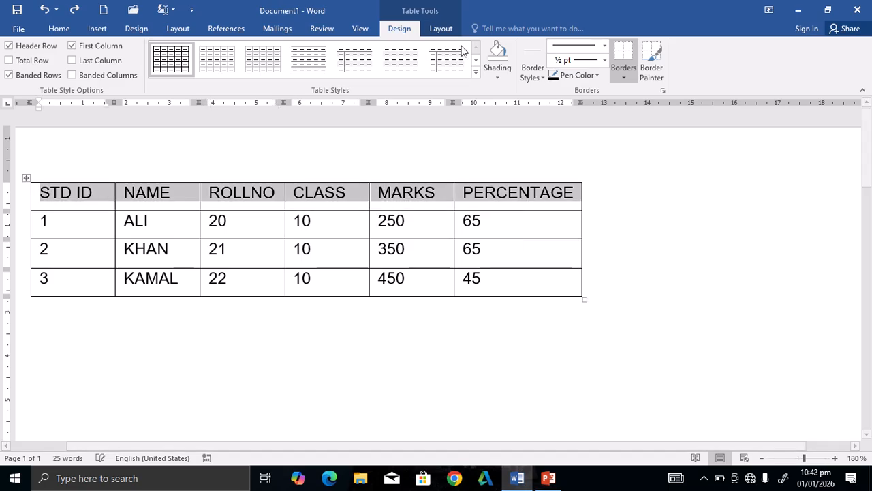
click(502, 77)
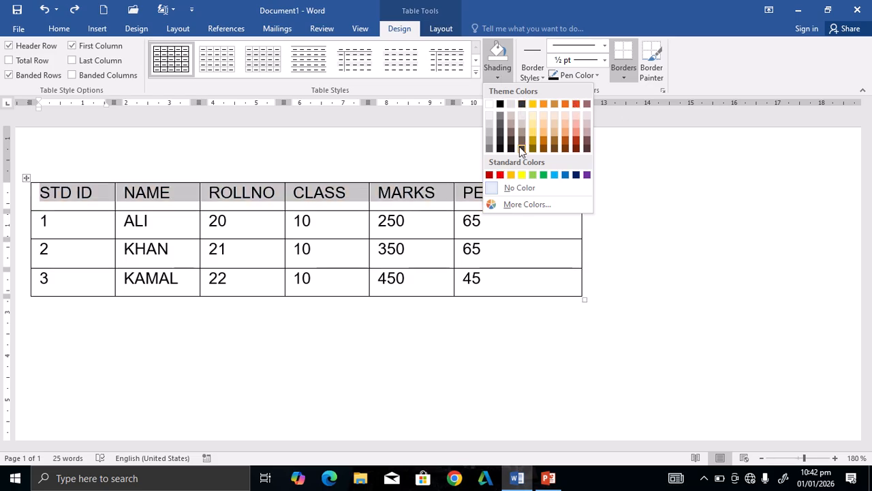
click(500, 175)
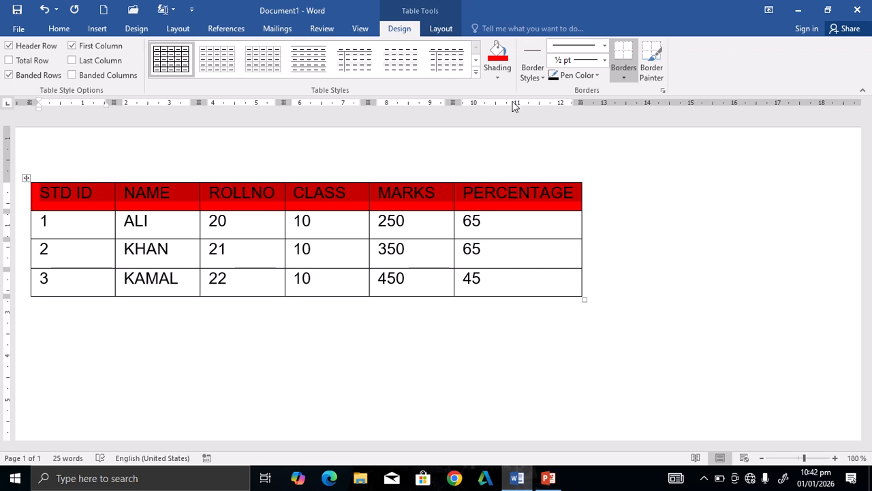
- Apply All Borders to the header row with a solid black 1 ½ pt line
click(536, 79)
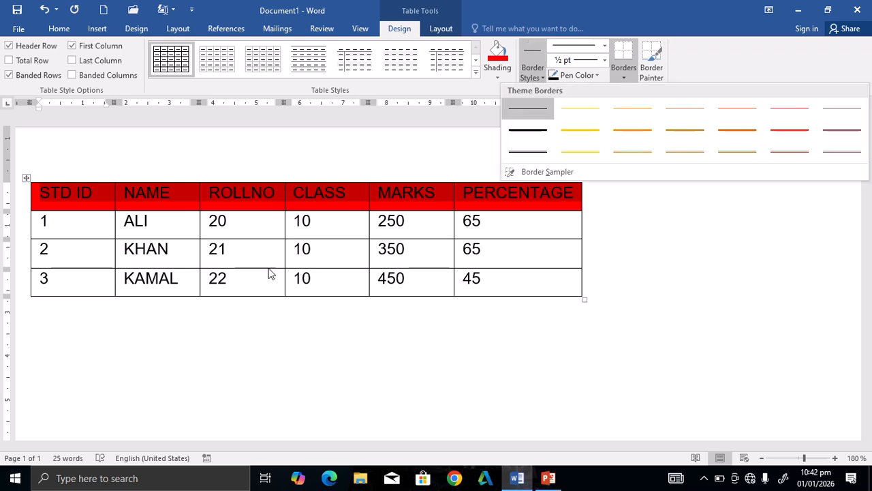
click(532, 131)
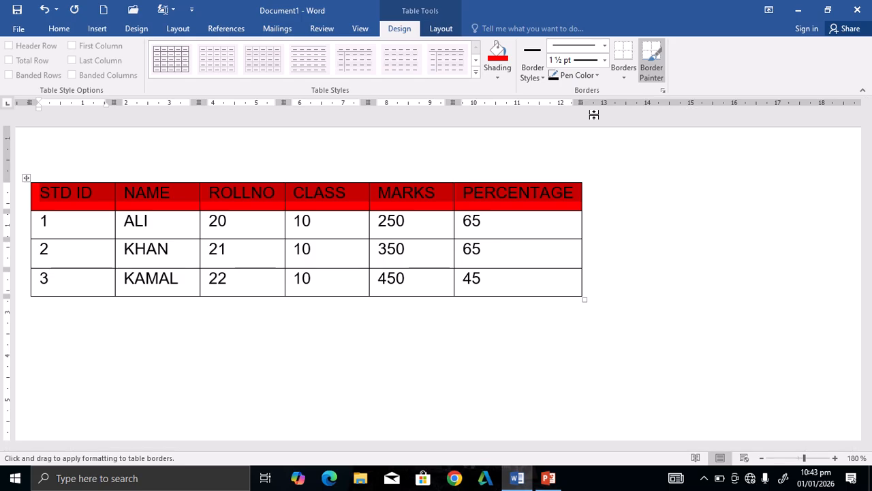
click(605, 46)
click(519, 139)
click(647, 79)
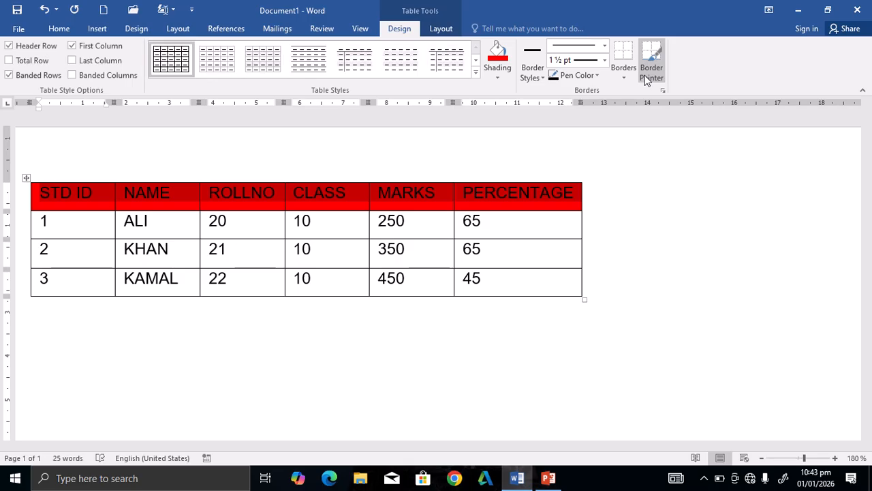
click(623, 76)
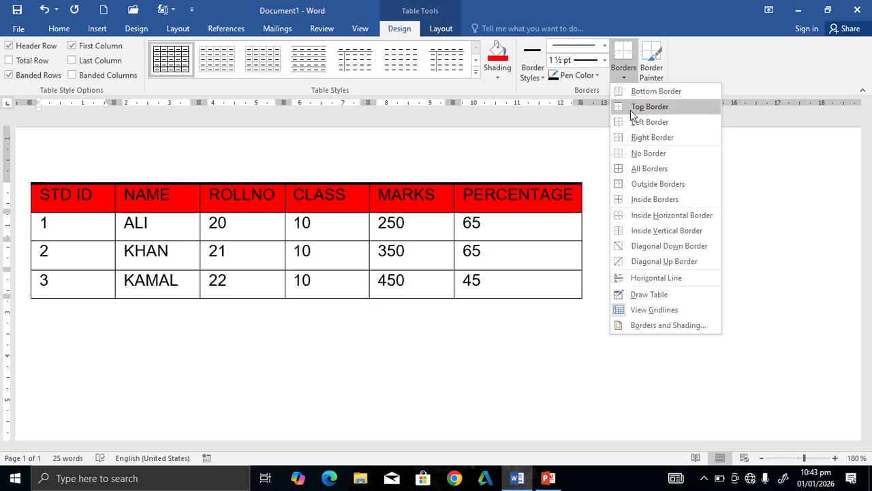
click(642, 169)
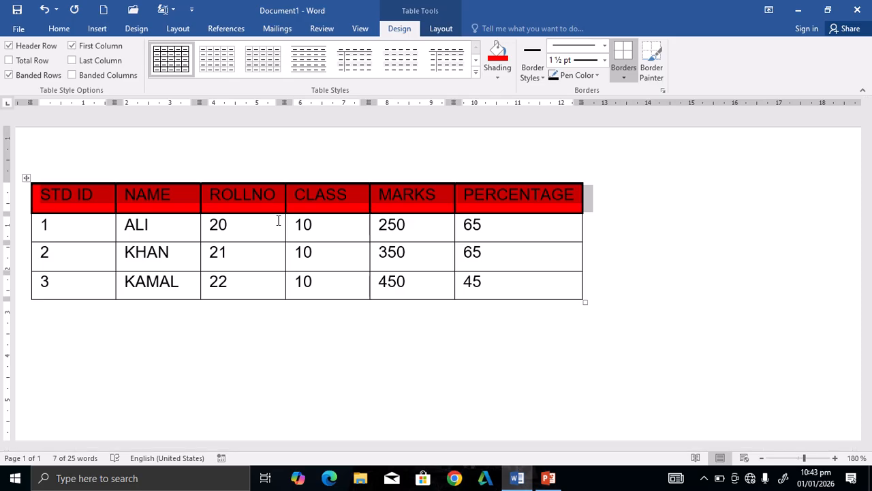
- Undo the header row's thick borders and red shading
click(543, 78)
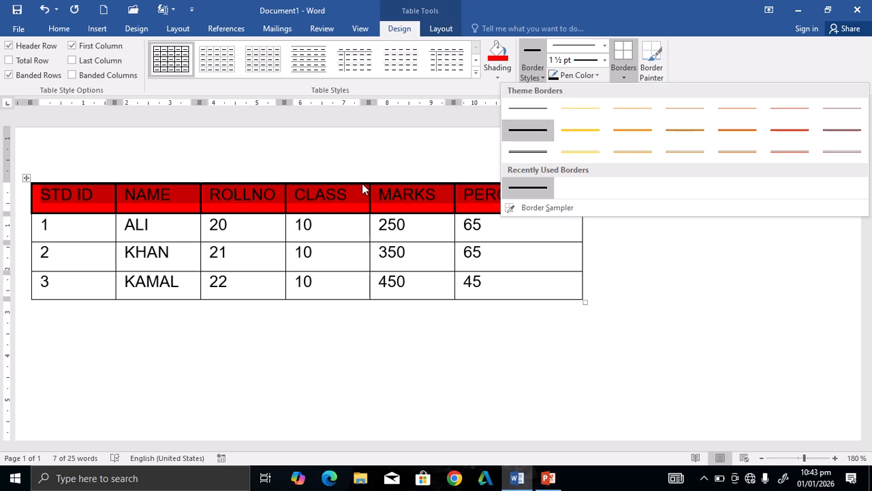
click(341, 195)
key(ctrl+z)
key(ctrl+z)
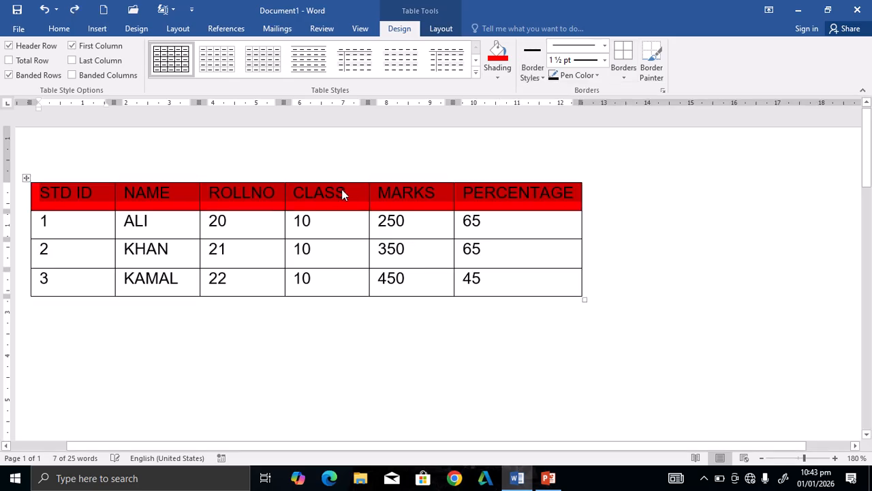
- Try All Borders on the whole table with a double-line ½ pt border style, and undo it
click(25, 179)
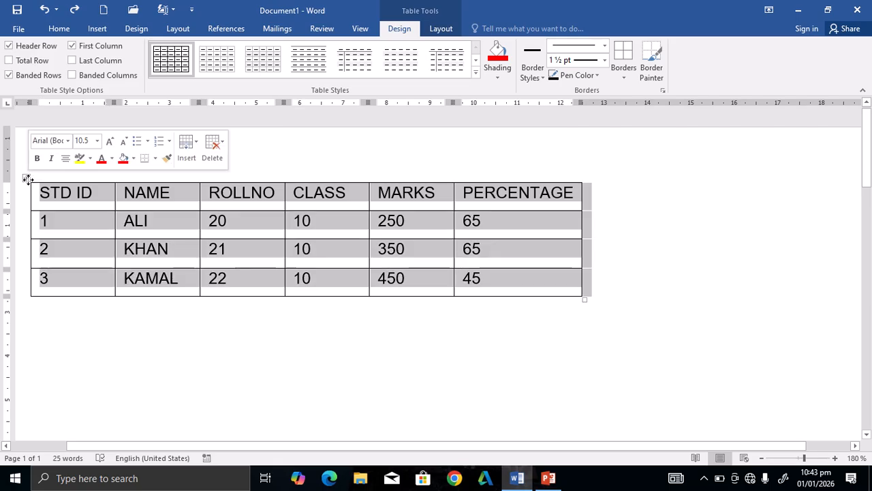
click(533, 73)
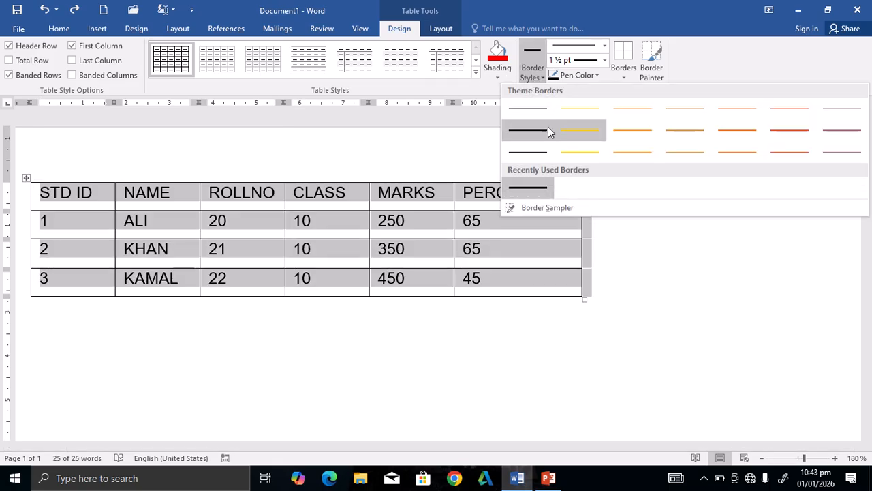
click(535, 156)
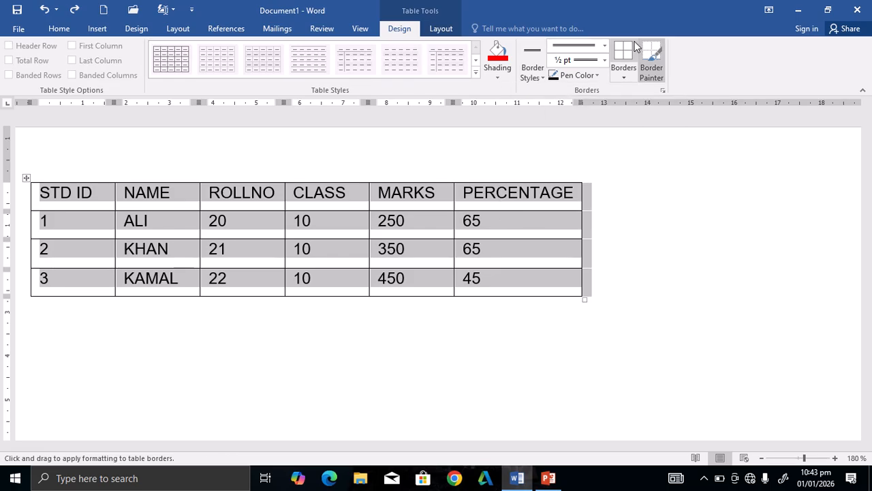
click(604, 59)
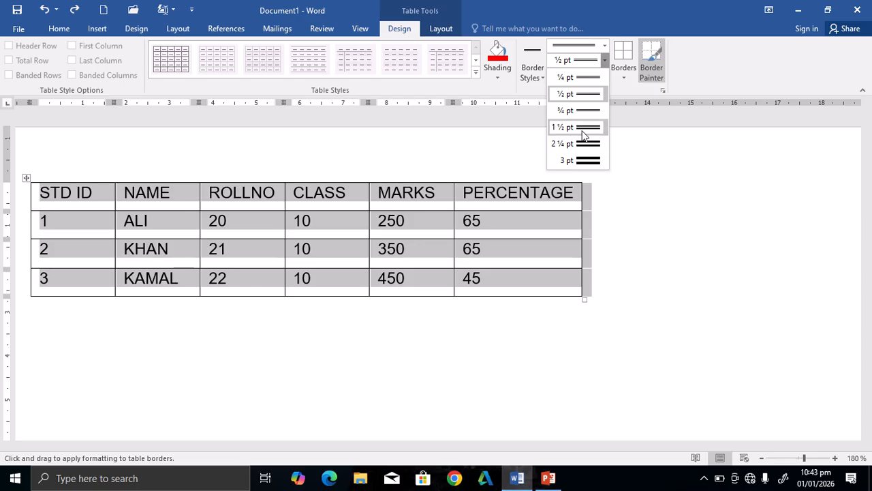
click(586, 127)
click(604, 48)
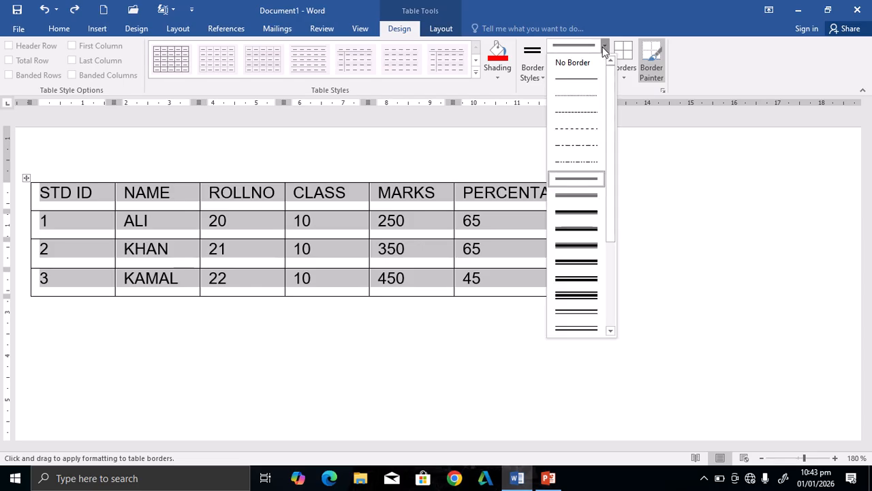
click(580, 178)
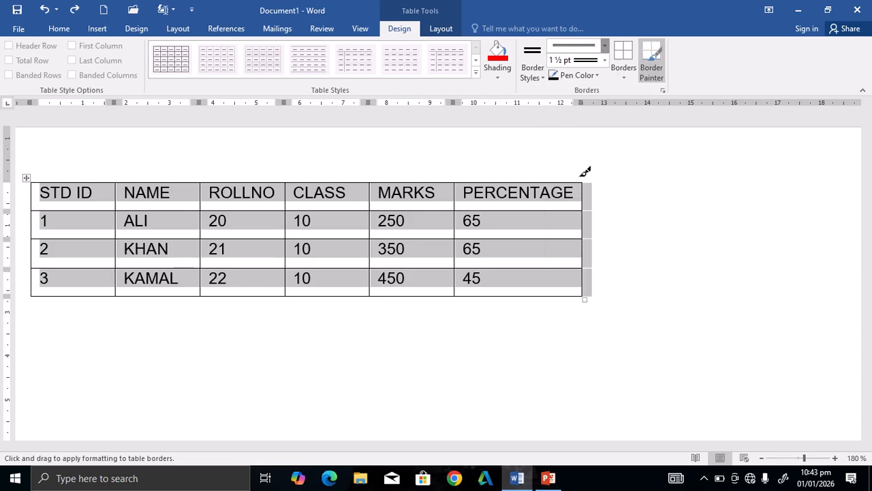
click(628, 73)
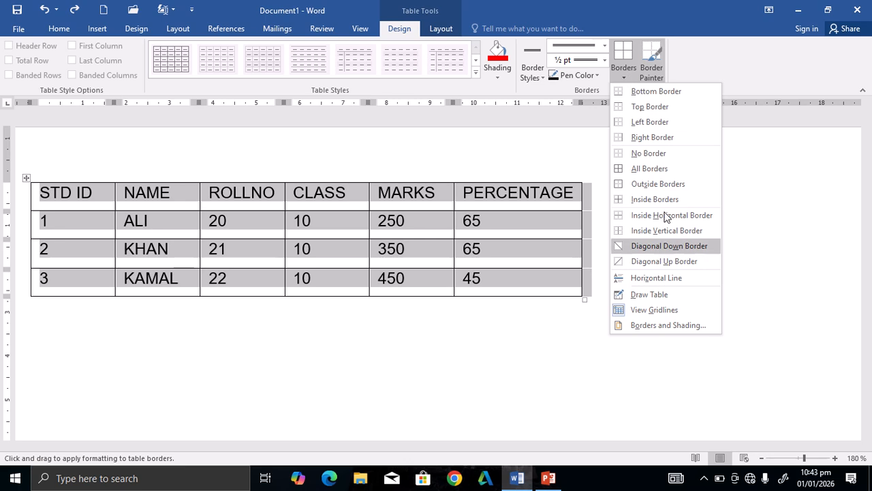
click(647, 170)
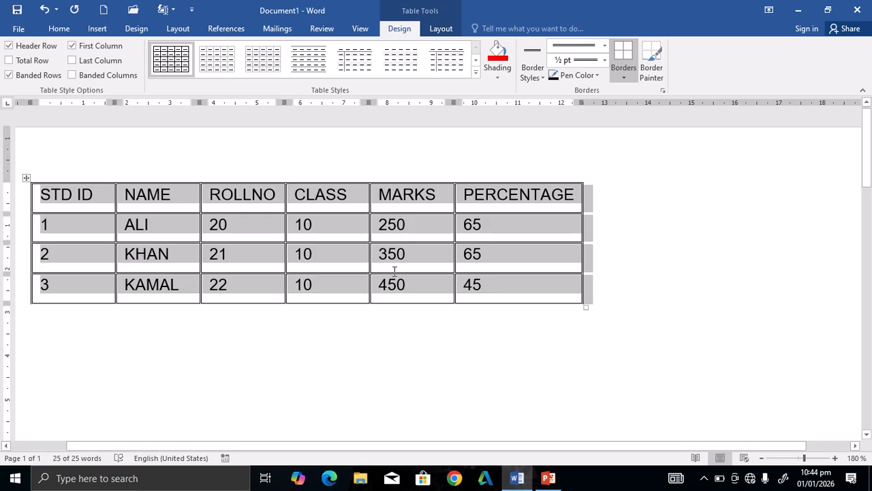
key(ctrl+z)
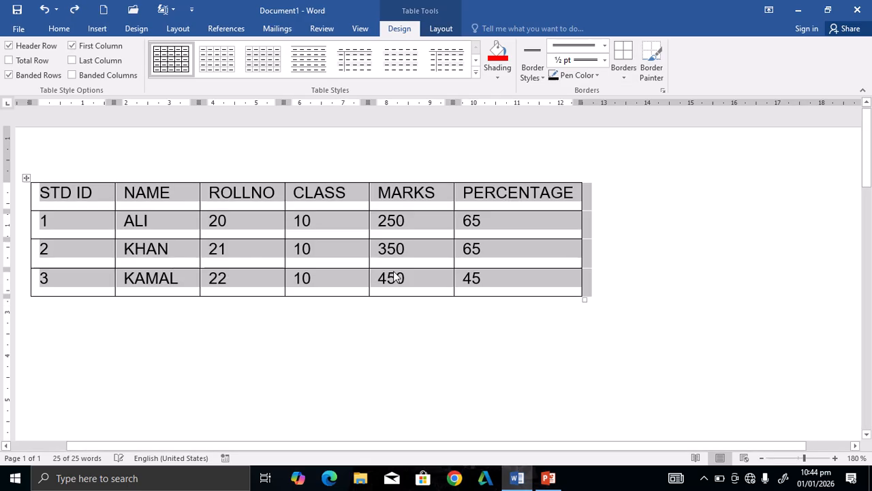
- Try the Border Painter along the top edge of the table's header row with the double-line ½ pt style
click(582, 77)
click(453, 147)
click(651, 63)
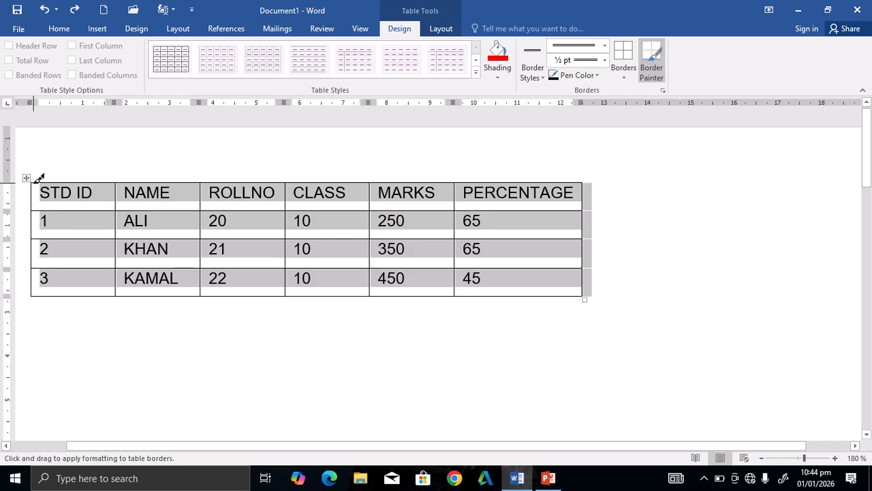
drag(32, 183, 203, 200)
- Try All Borders on the whole table with a solid black 1 ½ pt line, and undo it
click(533, 73)
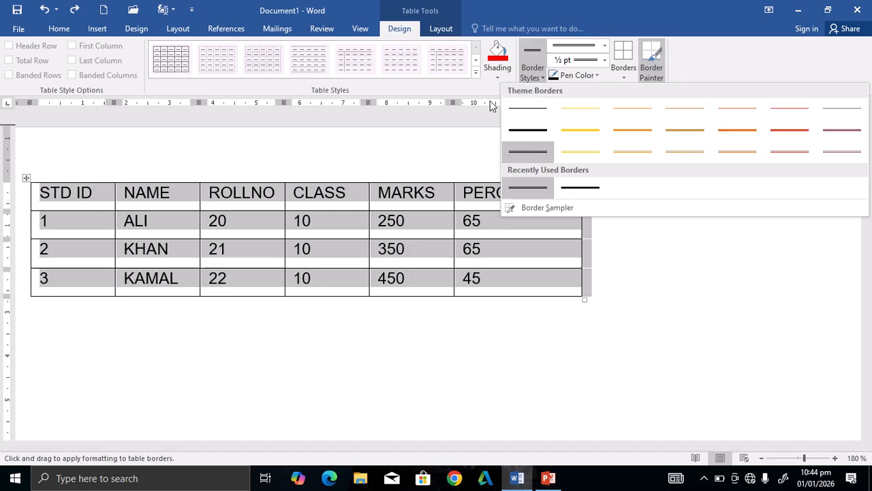
click(534, 134)
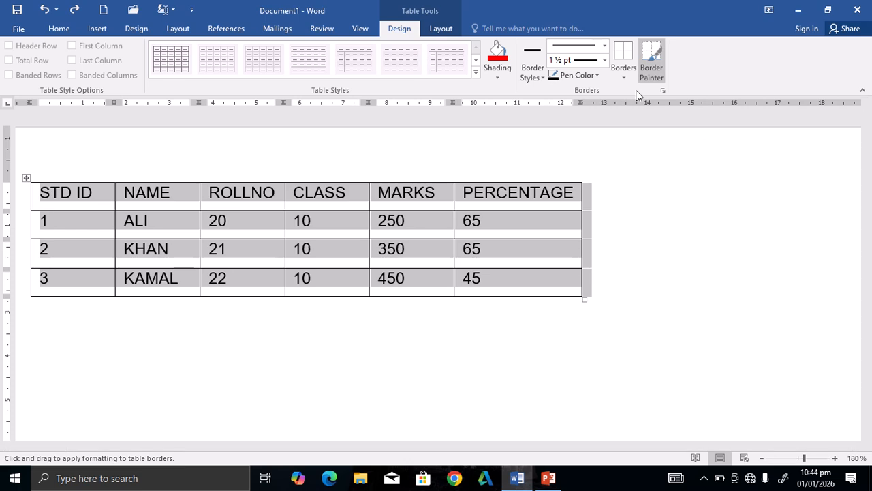
click(624, 76)
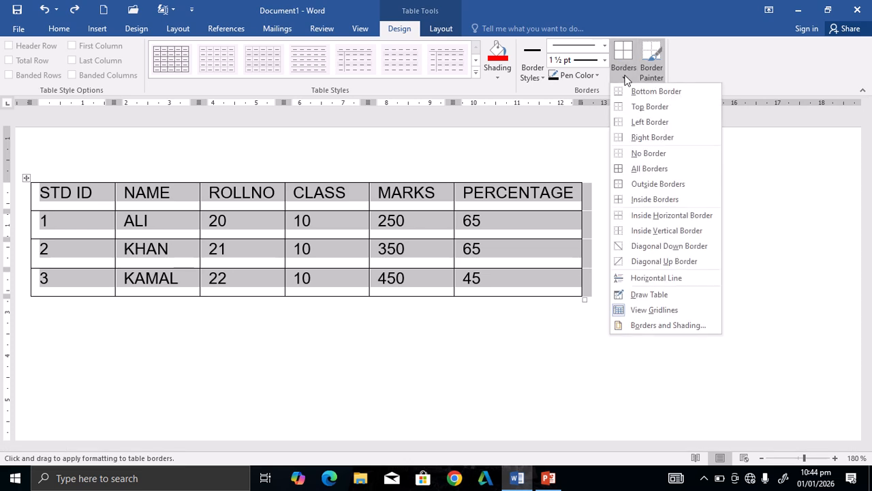
click(648, 170)
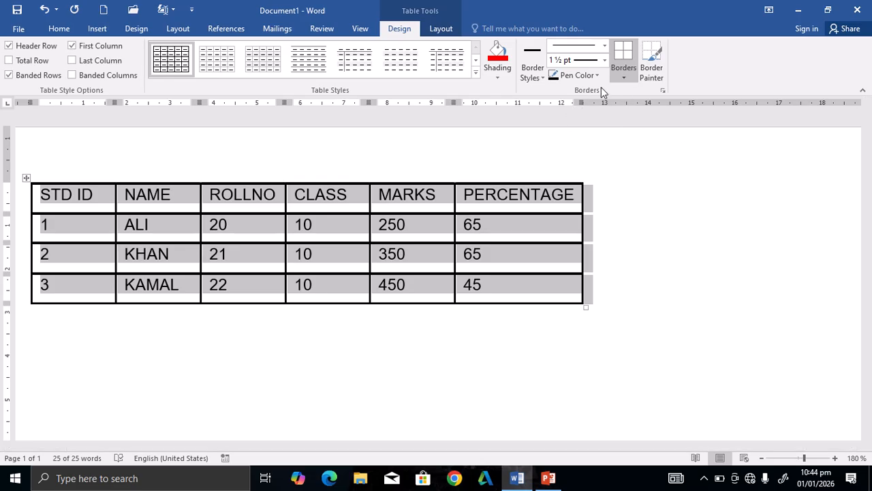
key(ctrl+z)
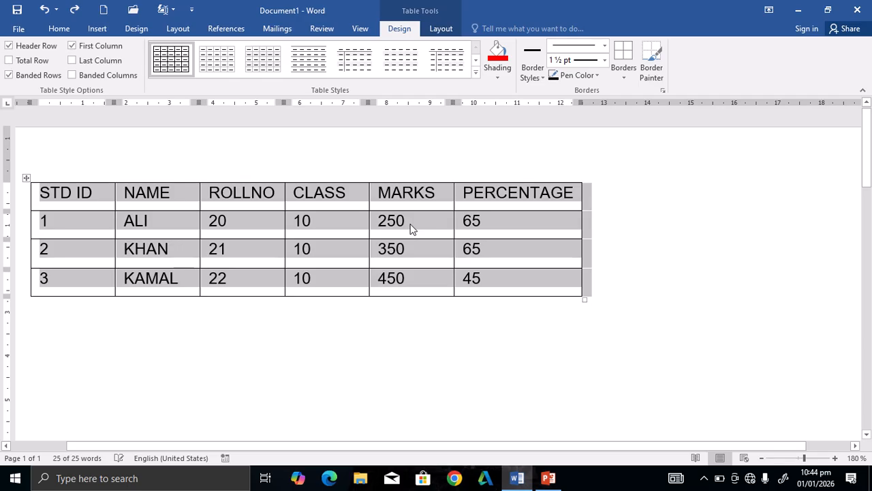
- Clear the second student's PERCENTAGE cell
click(486, 253)
key(BackSpace)
key(BackSpace)
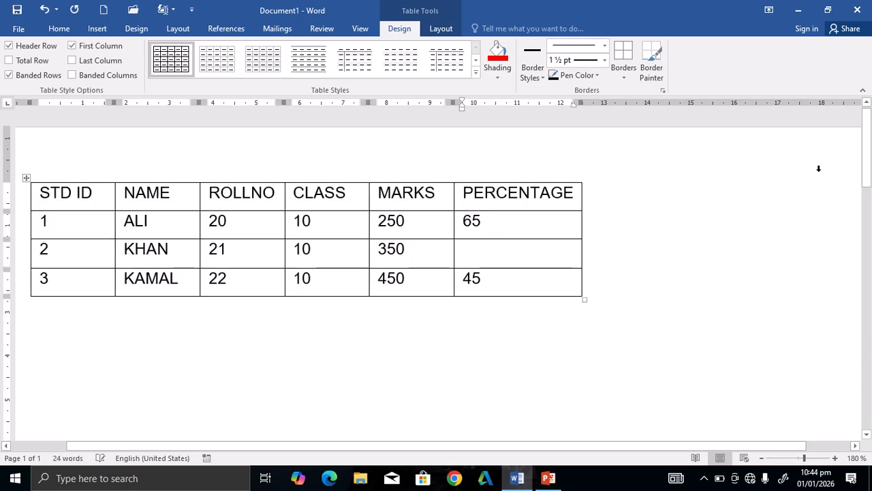
- Try All Borders on the empty PERCENTAGE cell of the second student
click(620, 70)
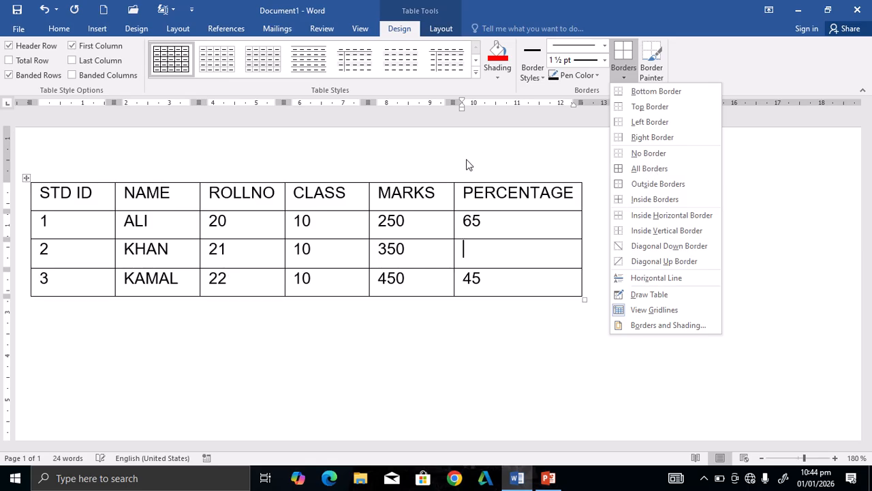
click(512, 165)
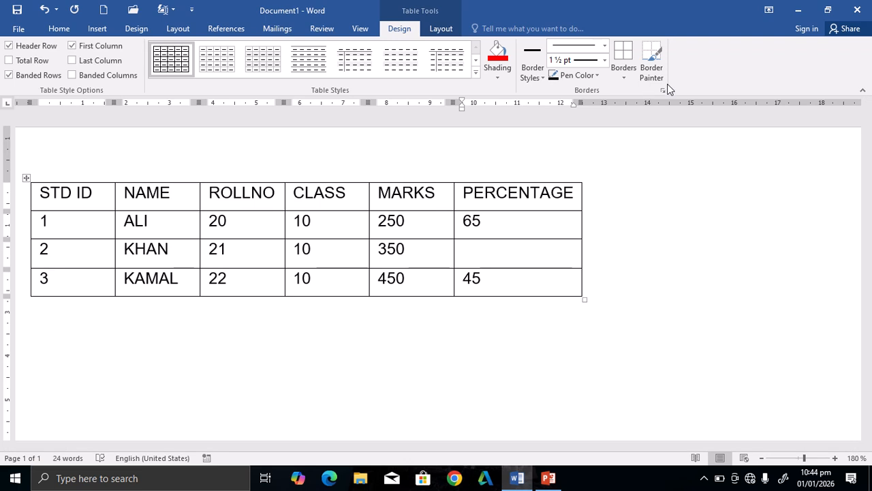
click(623, 78)
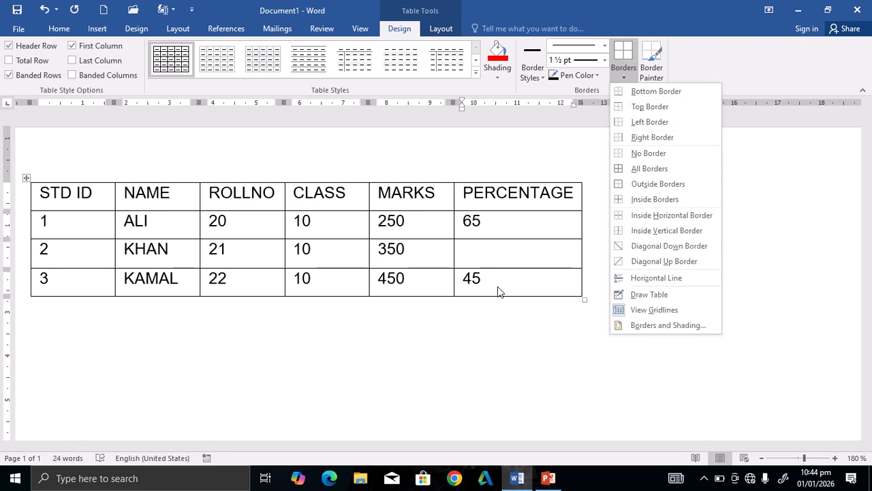
click(663, 167)
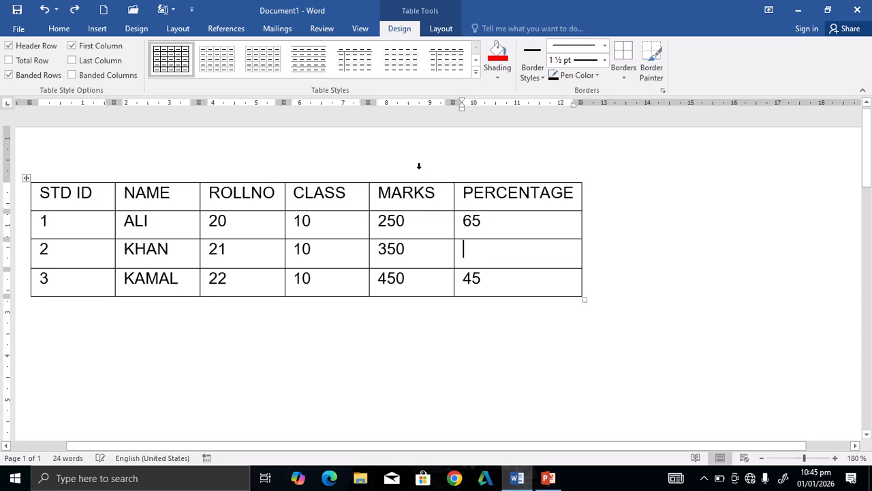
- Apply All Borders to the whole table with a solid black 1 ½ pt line
click(270, 213)
key(ctrl+a)
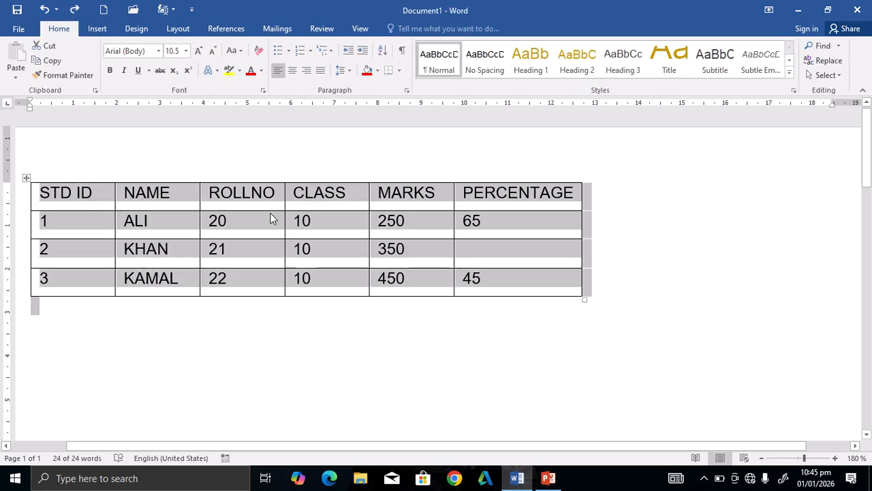
click(249, 232)
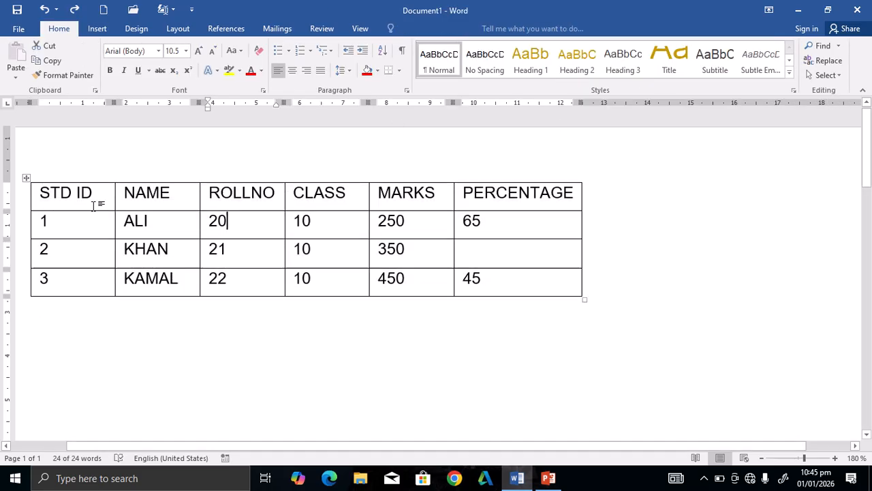
click(26, 178)
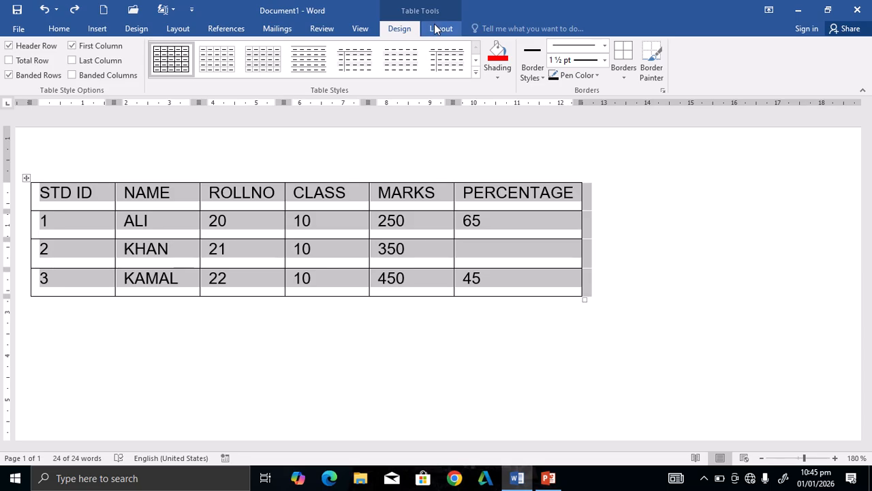
click(626, 75)
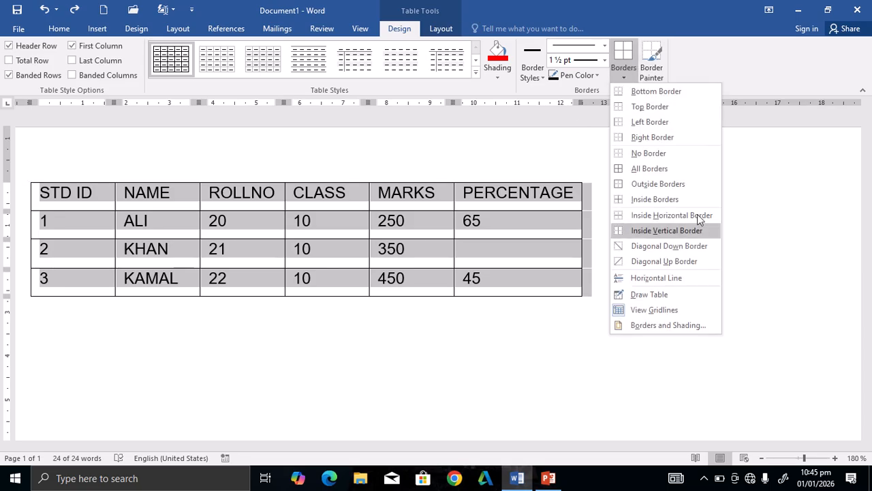
click(667, 172)
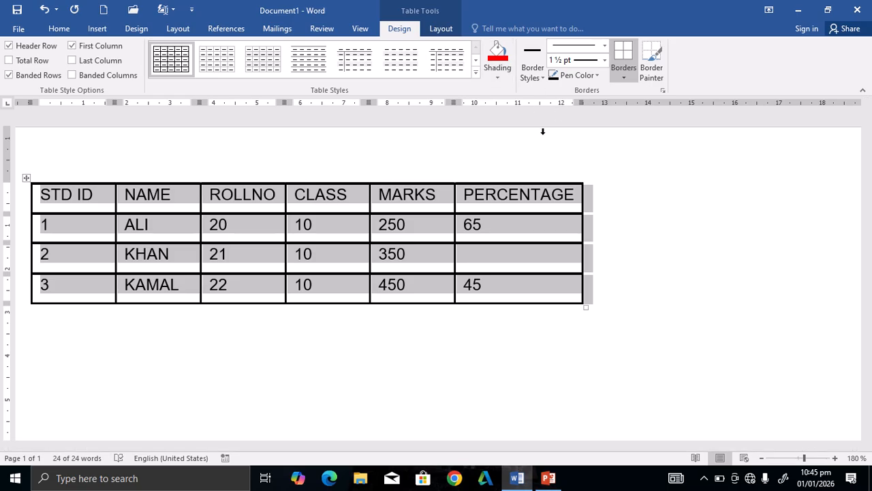
- Apply All Borders to the whole table with a solid red 1 ½ pt theme border style
click(537, 80)
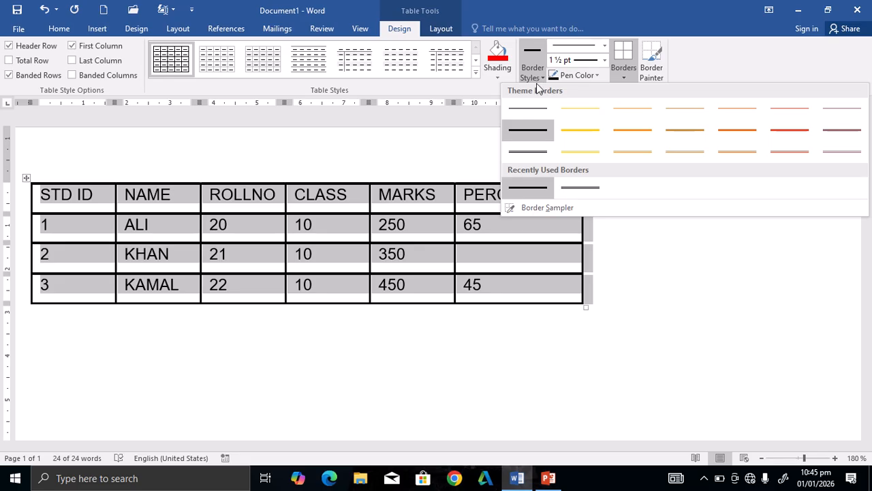
click(798, 127)
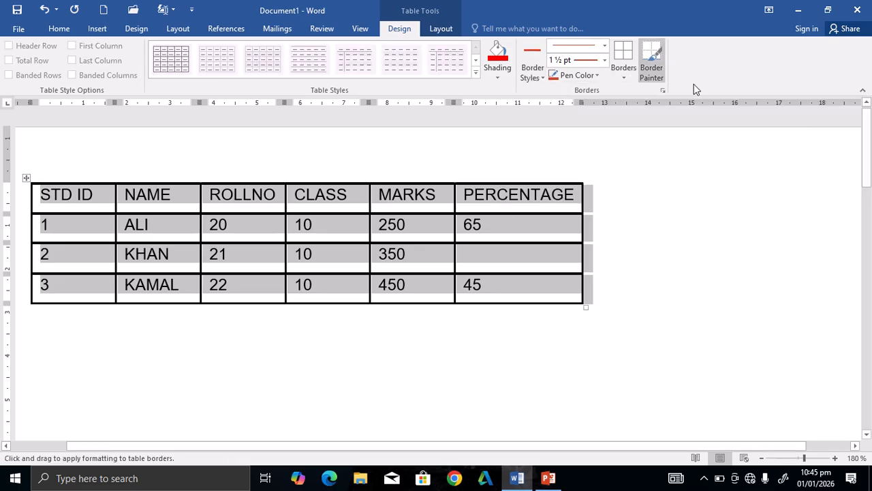
click(623, 74)
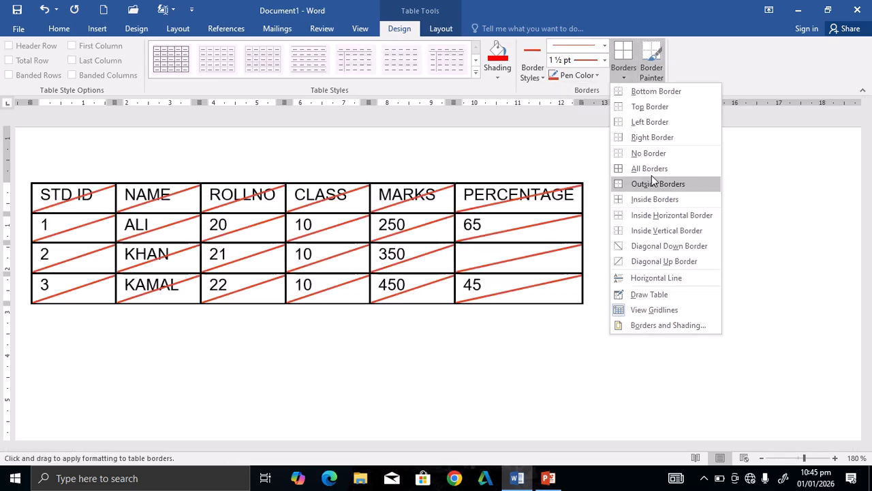
click(649, 169)
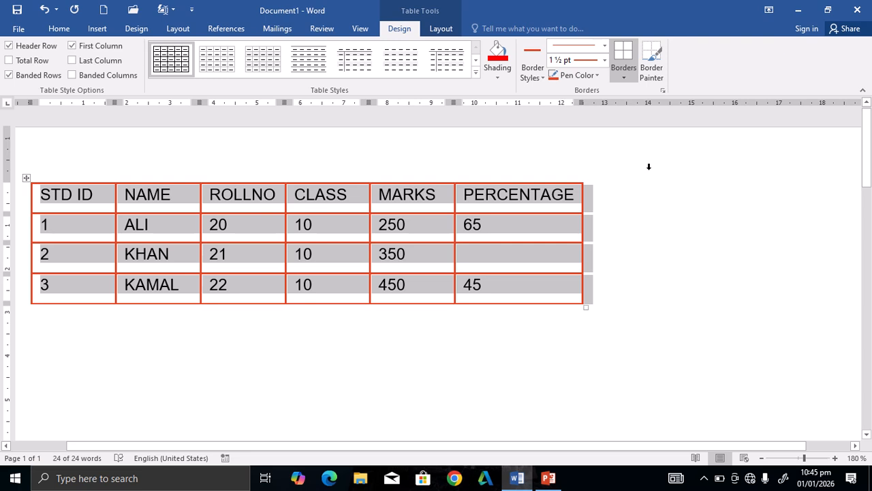
click(422, 255)
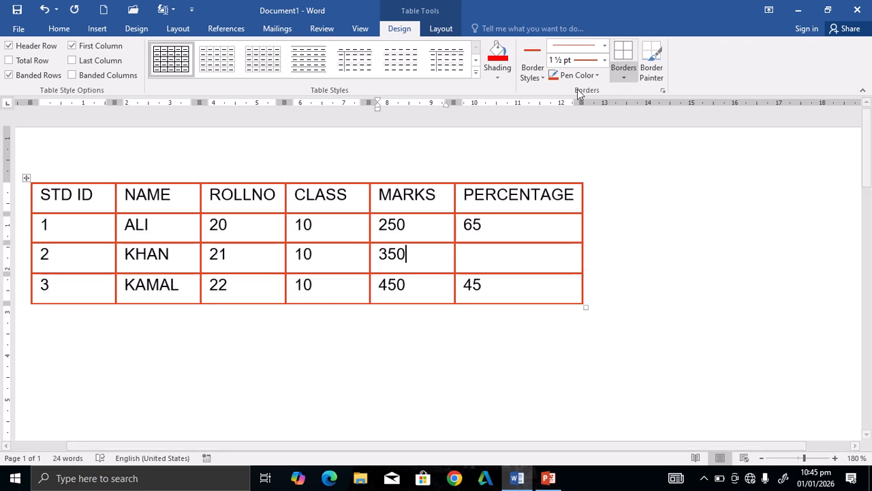
click(619, 76)
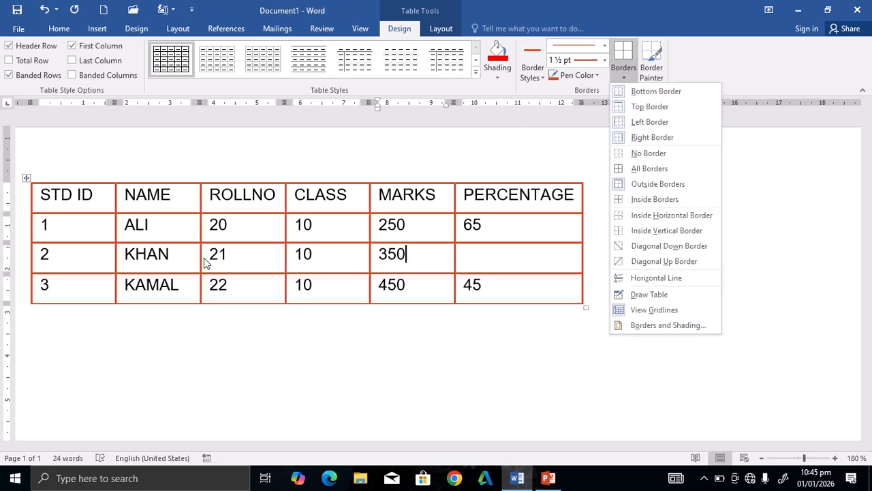
click(25, 178)
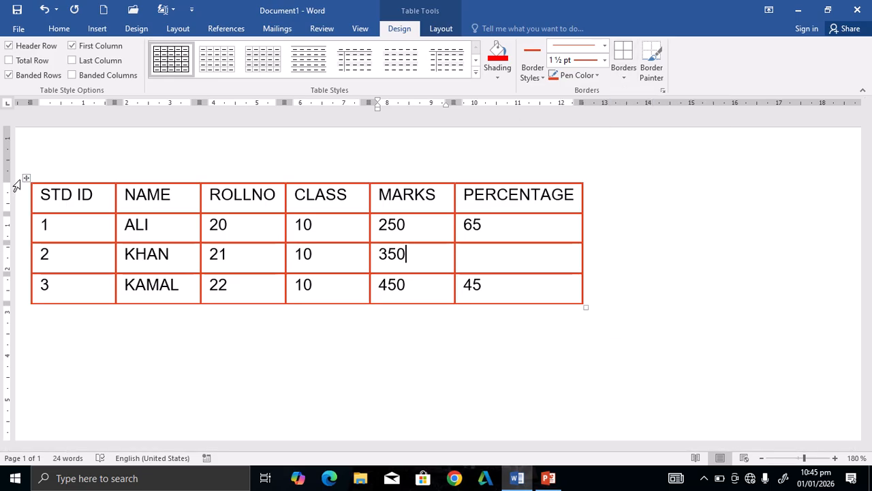
click(26, 178)
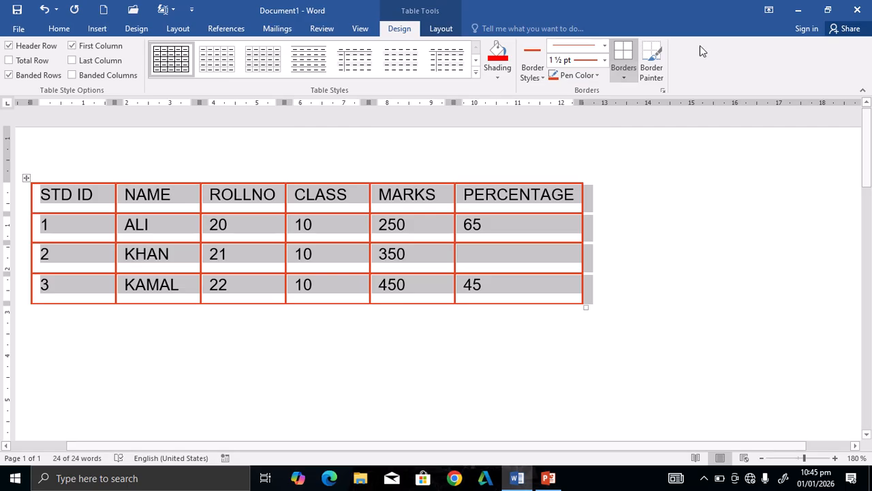
click(624, 77)
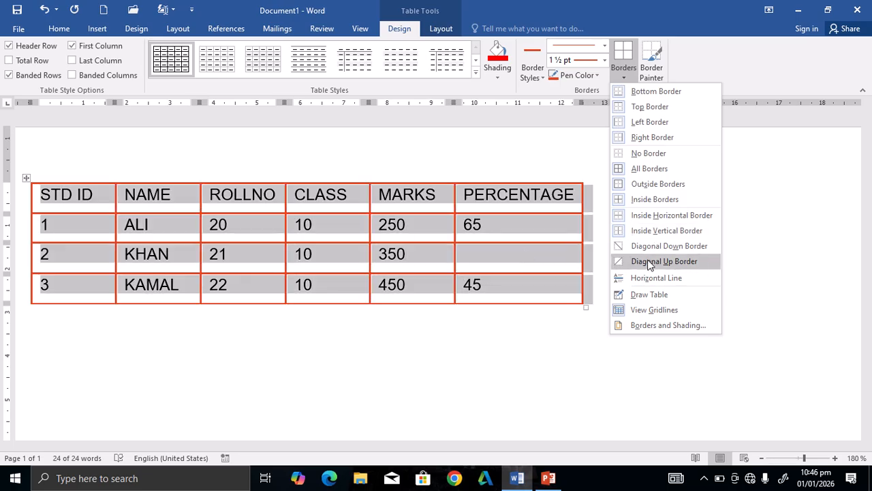
click(504, 254)
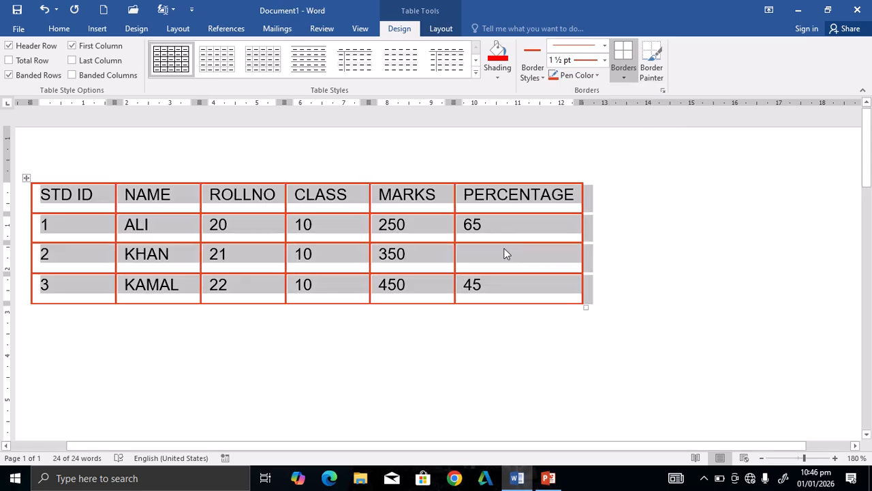
- Add a Diagonal Up Border and a Diagonal Down Border to the empty PERCENTAGE cell of the second student
click(504, 254)
key(ctrl+e)
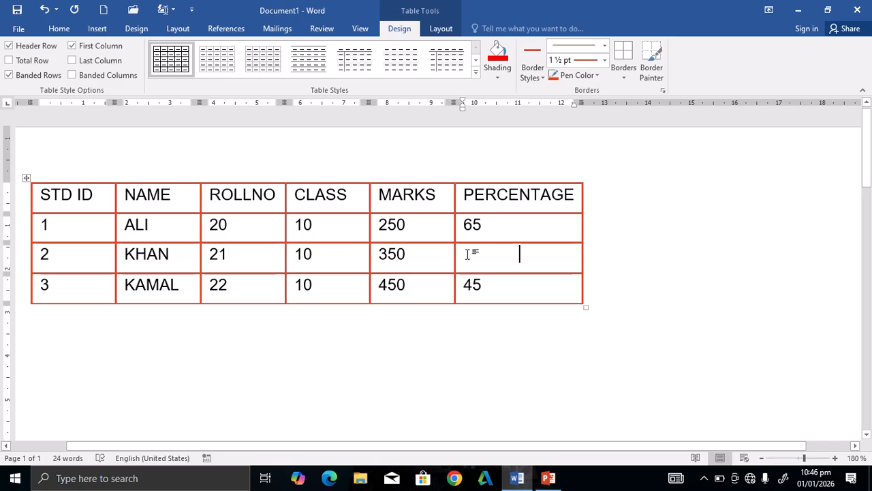
key(ctrl+z)
click(624, 80)
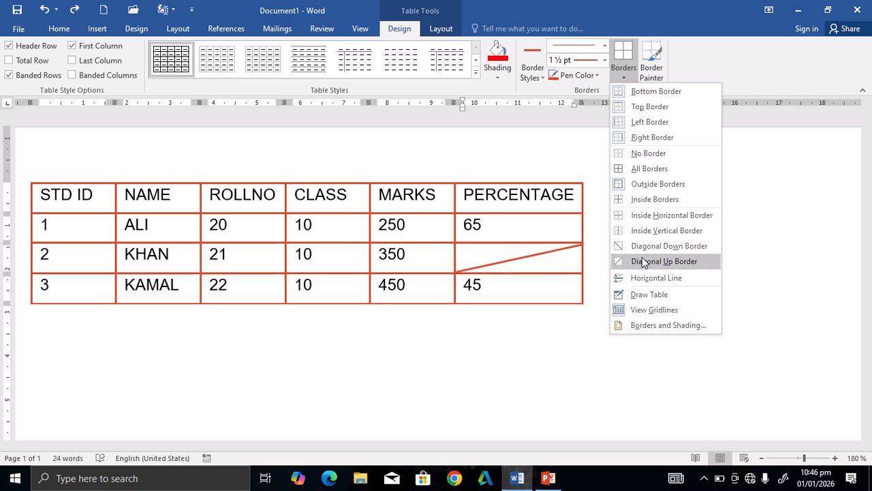
click(648, 264)
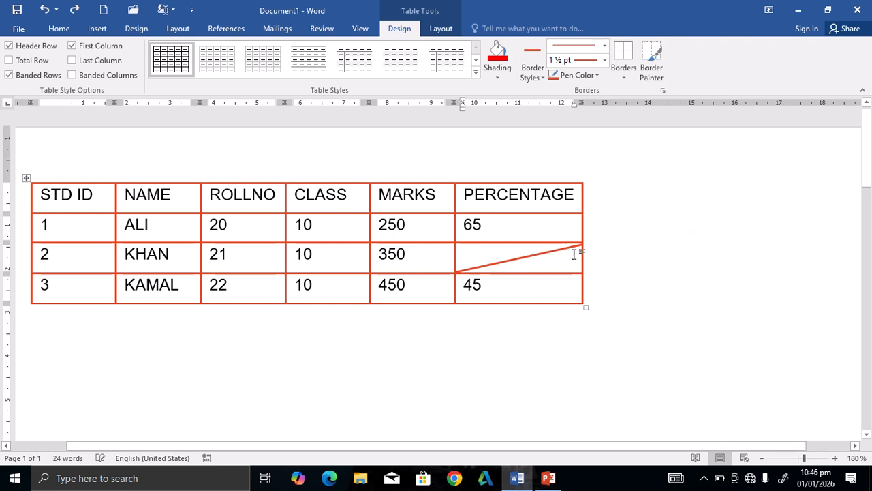
click(623, 74)
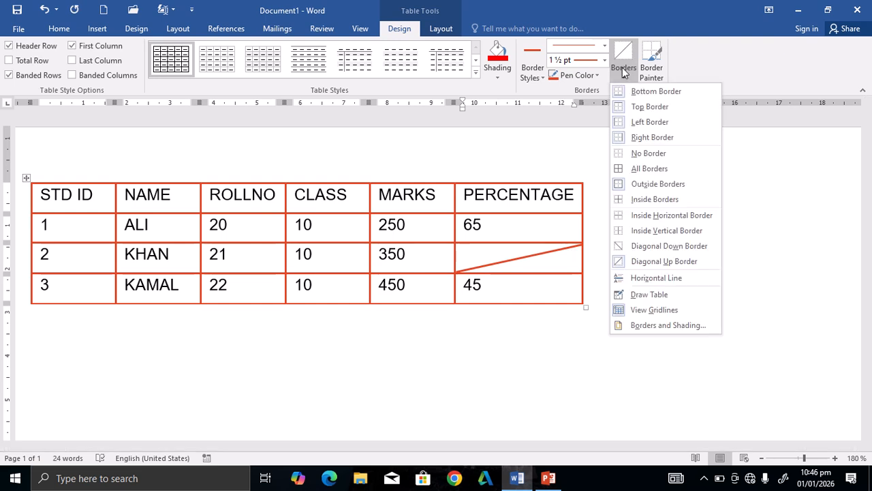
click(634, 247)
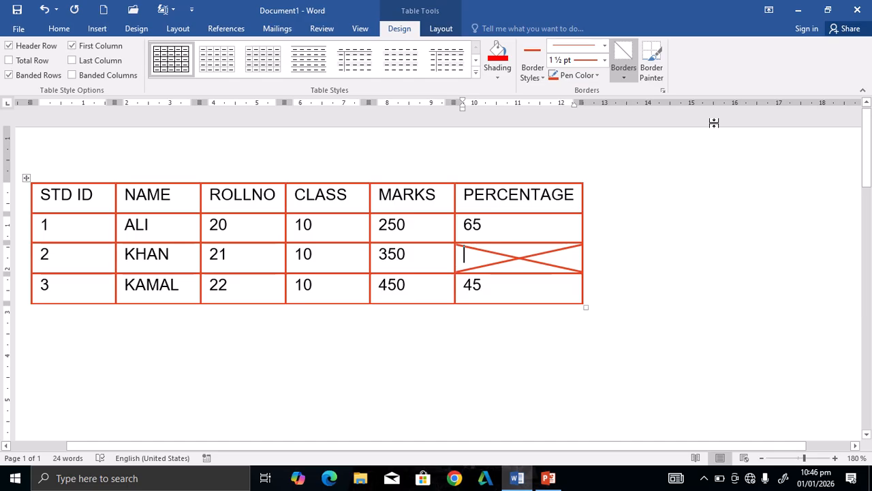
click(619, 79)
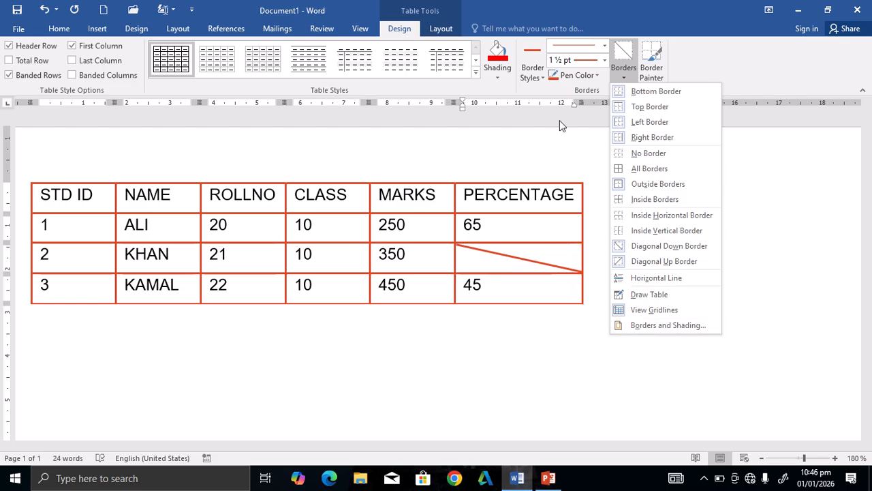
click(348, 285)
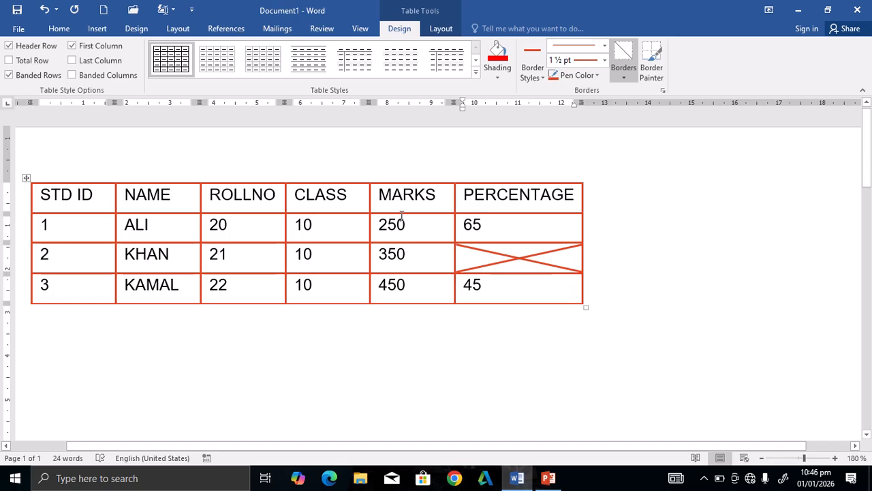
- Undo the diagonal and whole-table border changes and the clearing of the second student's percentage
key(ctrl+z)
key(ctrl+z)
key(ctrl+z)
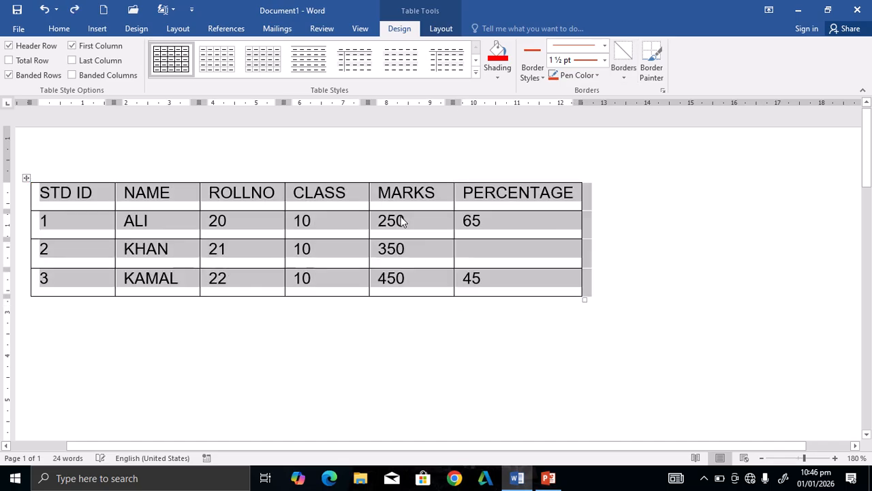
key(ctrl+z)
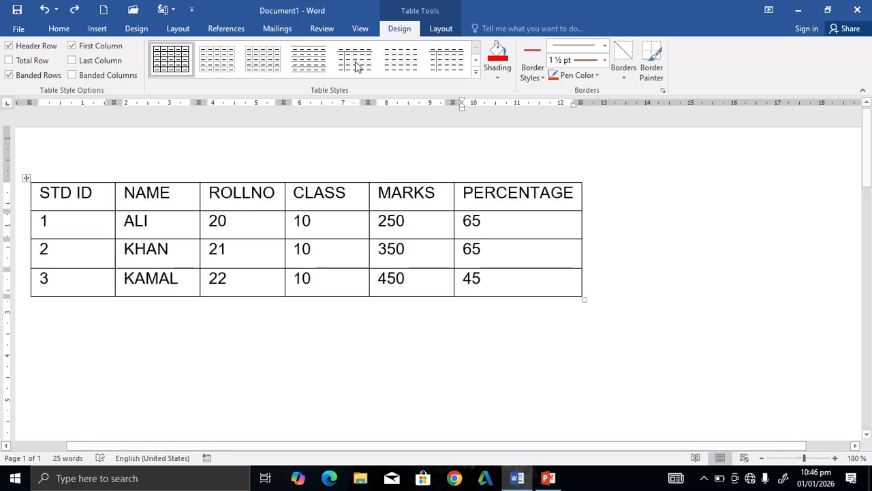
- Apply the grid table style with a black header and grey banded rows to the whole table, and enlarge the table
click(476, 72)
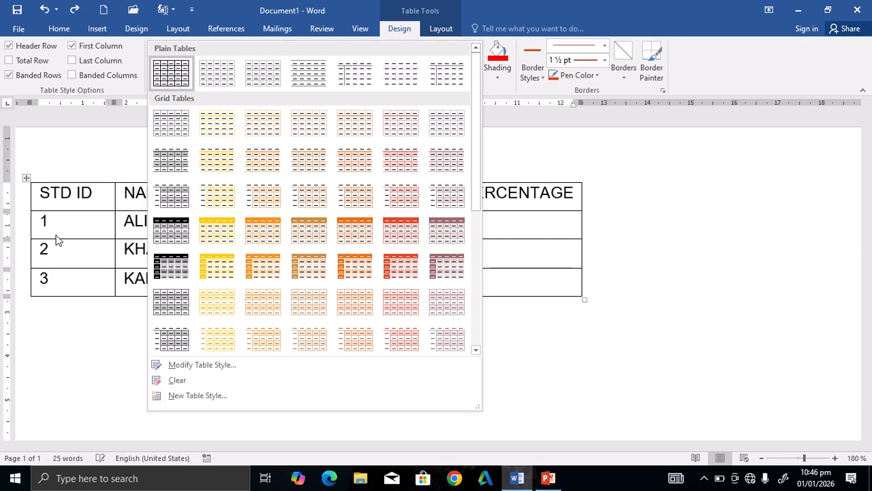
click(104, 191)
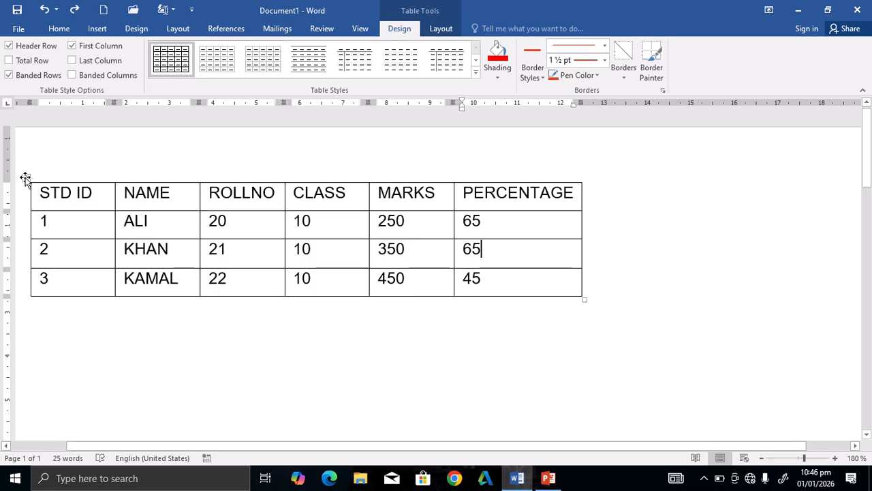
click(25, 177)
click(476, 71)
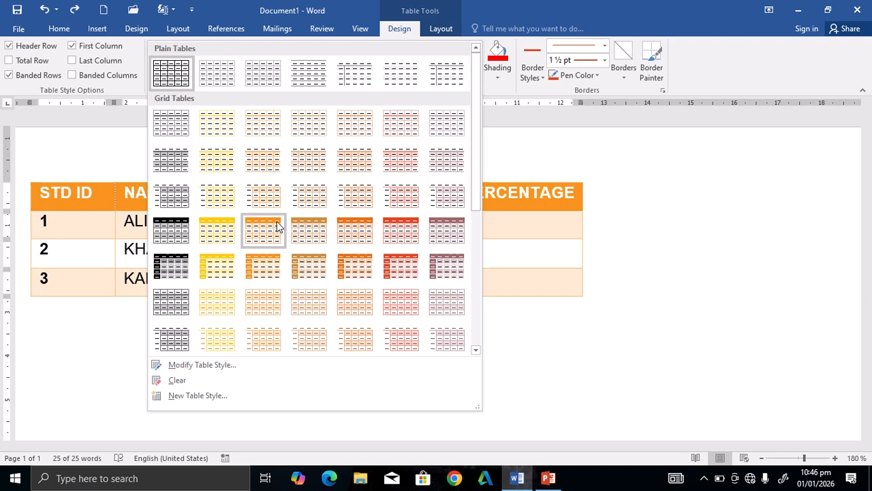
click(168, 231)
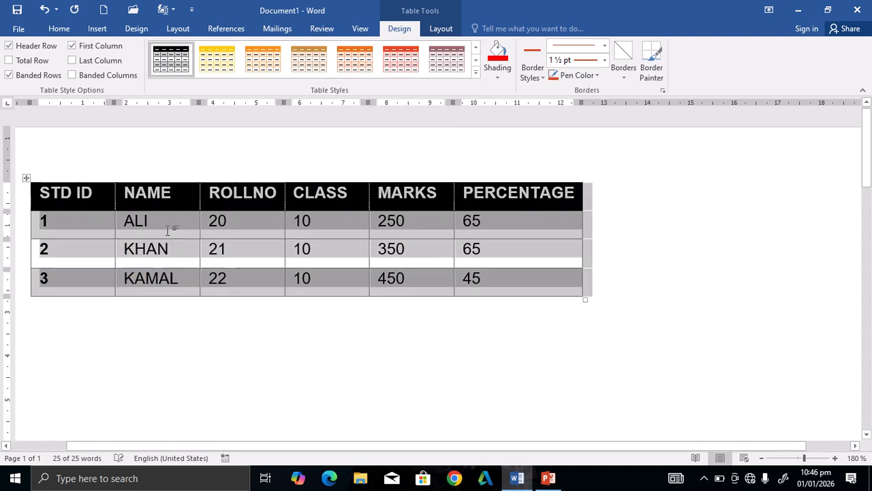
drag(586, 298, 746, 354)
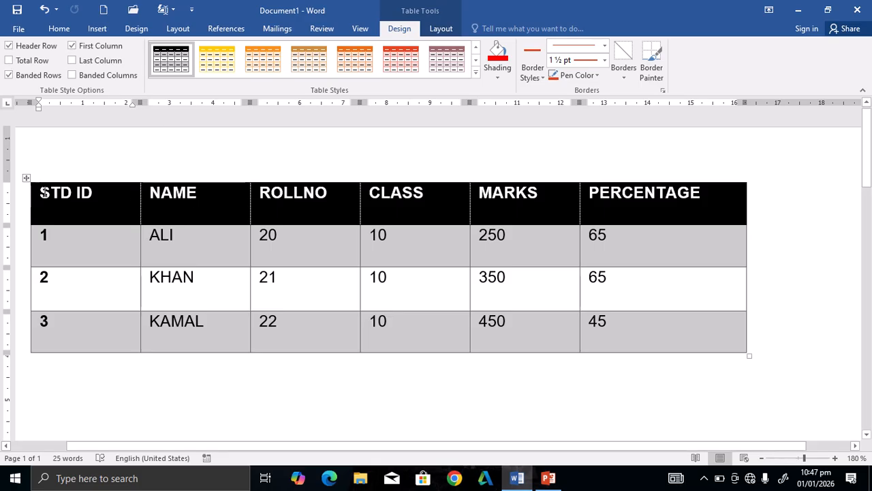
- Turn off the table's Header Row style option and turn it back on
drag(40, 193, 400, 198)
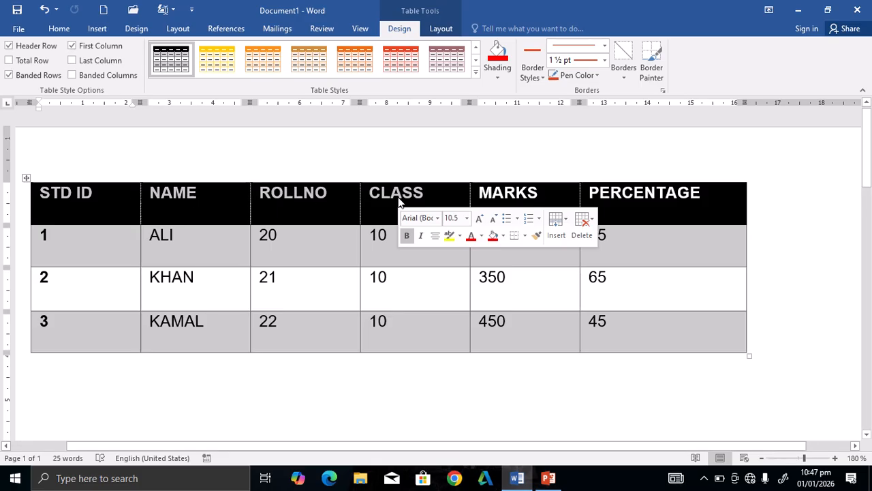
click(9, 53)
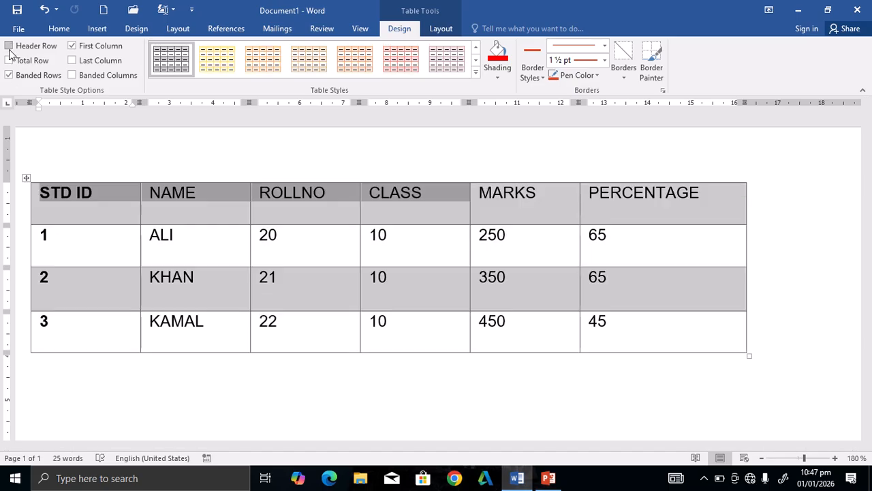
click(203, 206)
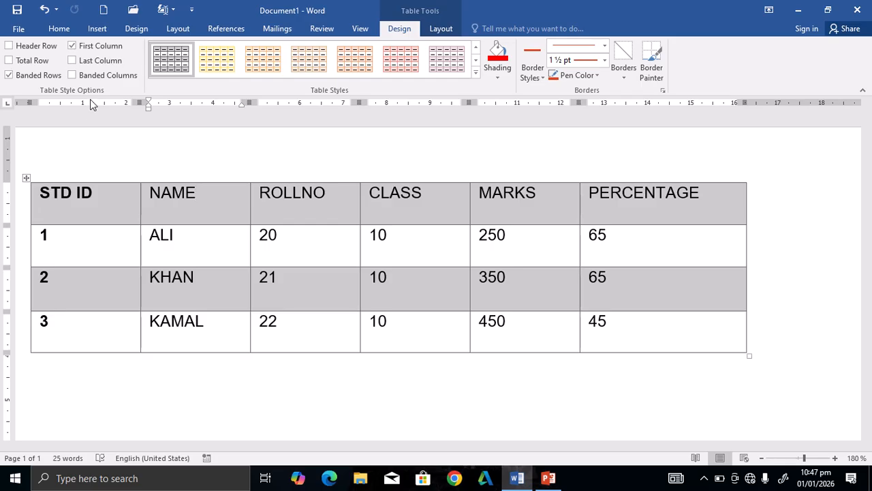
click(9, 46)
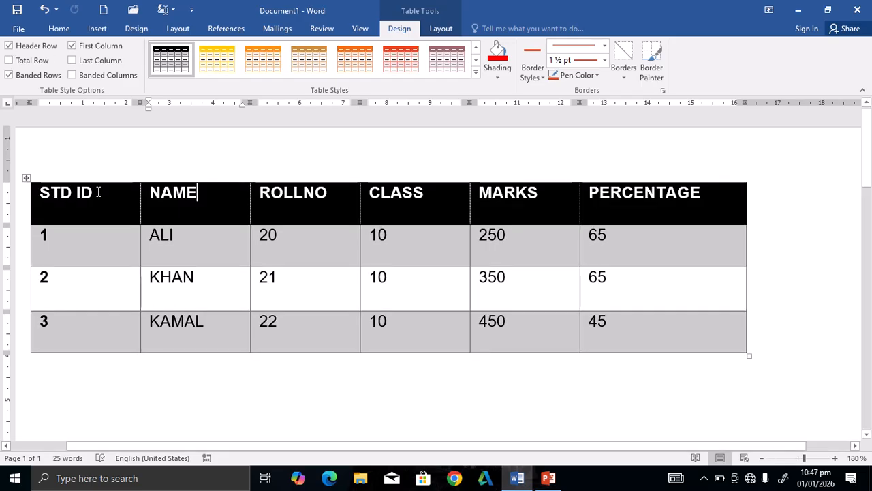
- Add a new row below the third student and merge its first four cells
click(641, 330)
key(Tab)
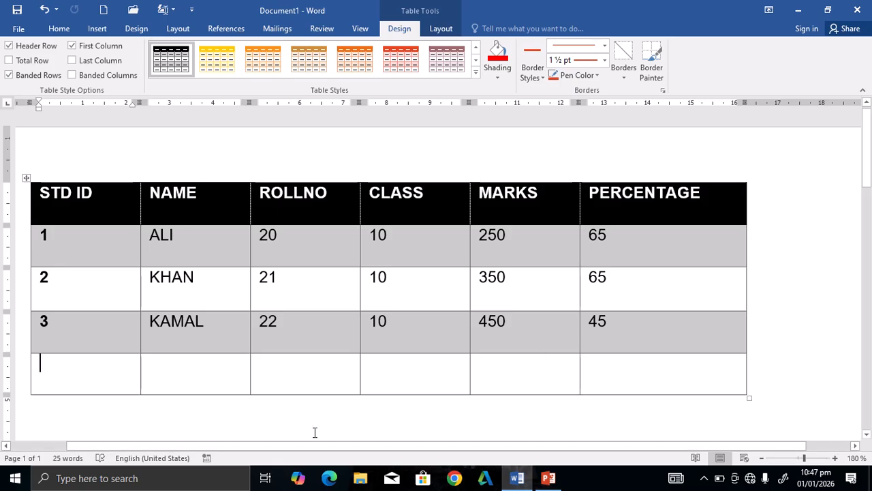
drag(84, 366, 421, 376)
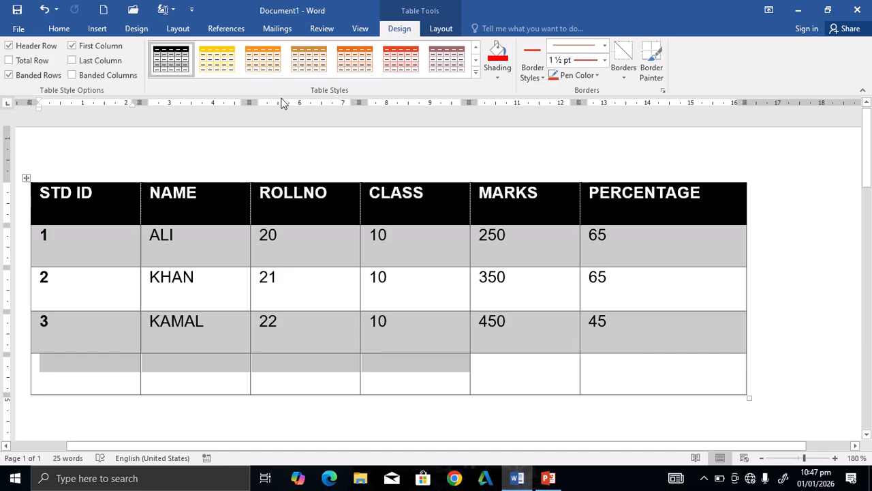
click(443, 28)
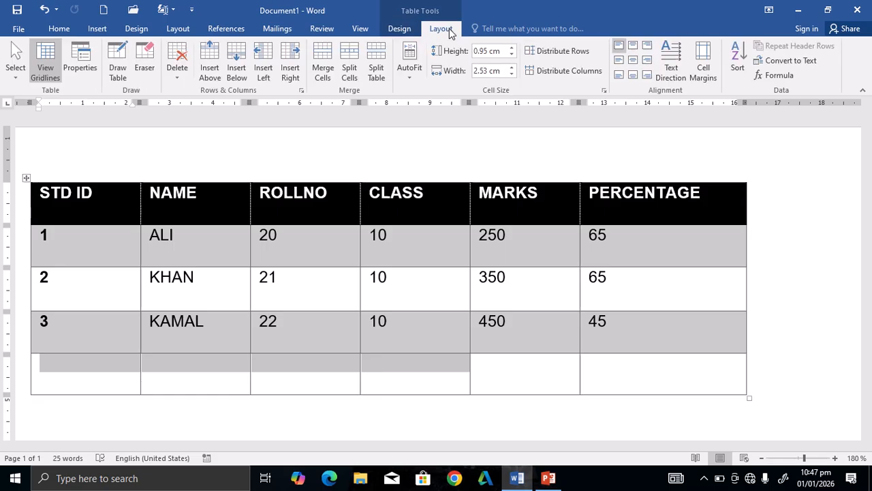
click(323, 67)
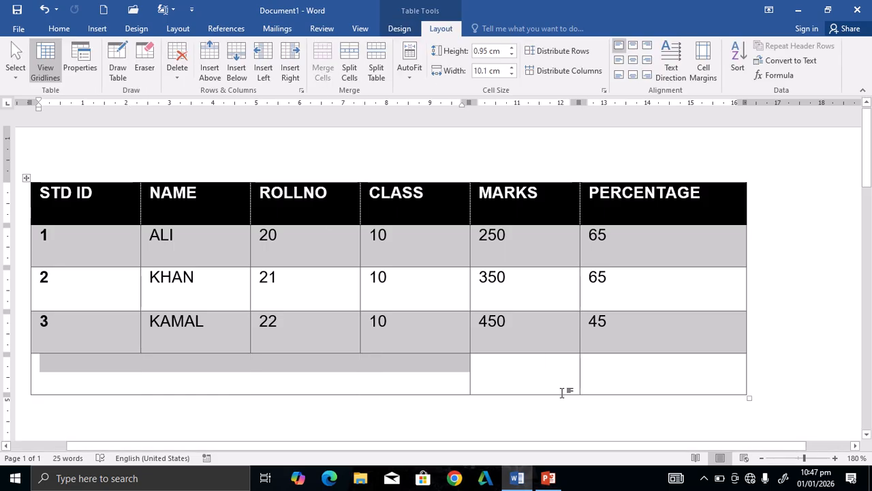
- Enter TOTAL in the merged cell of the last row
click(520, 380)
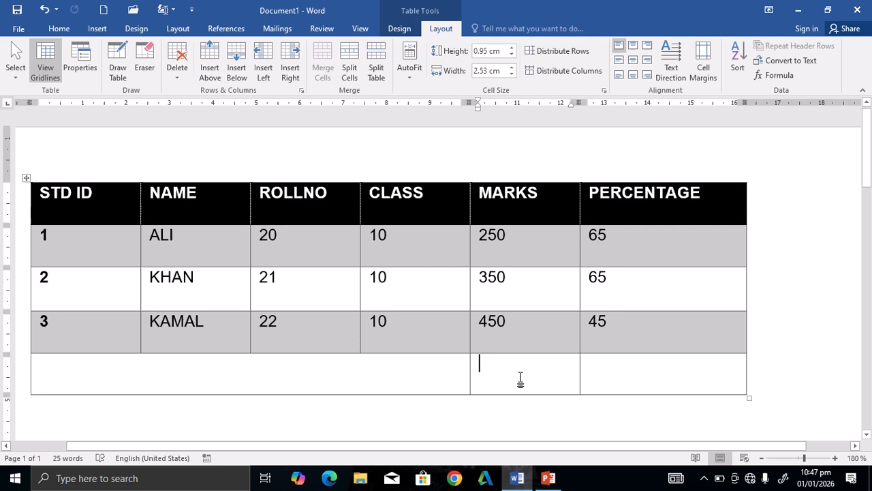
click(377, 370)
text(TO)
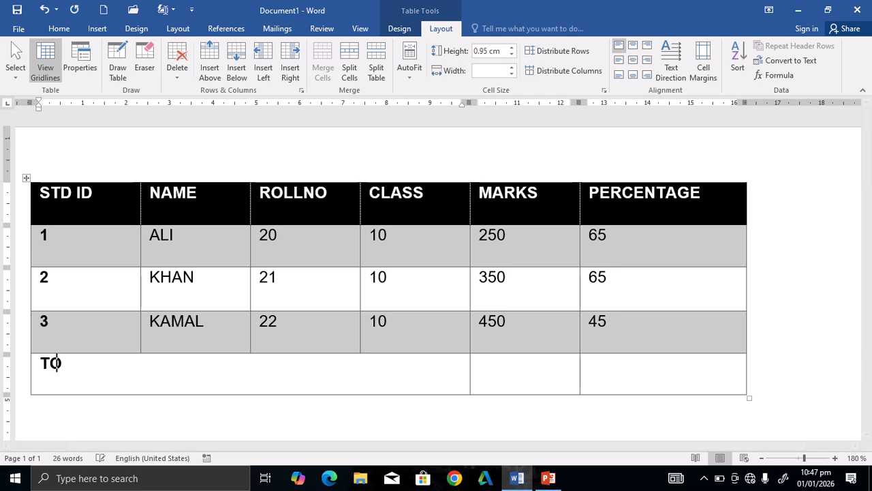
text(TAL)
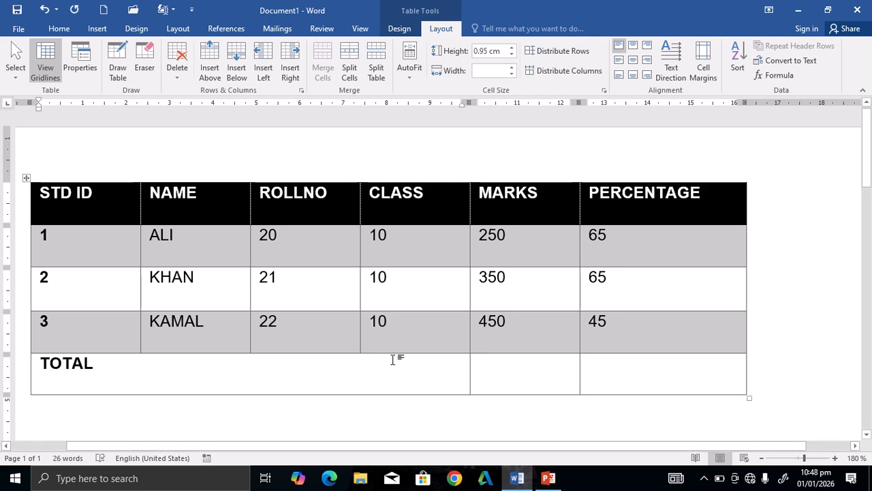
click(497, 375)
click(356, 368)
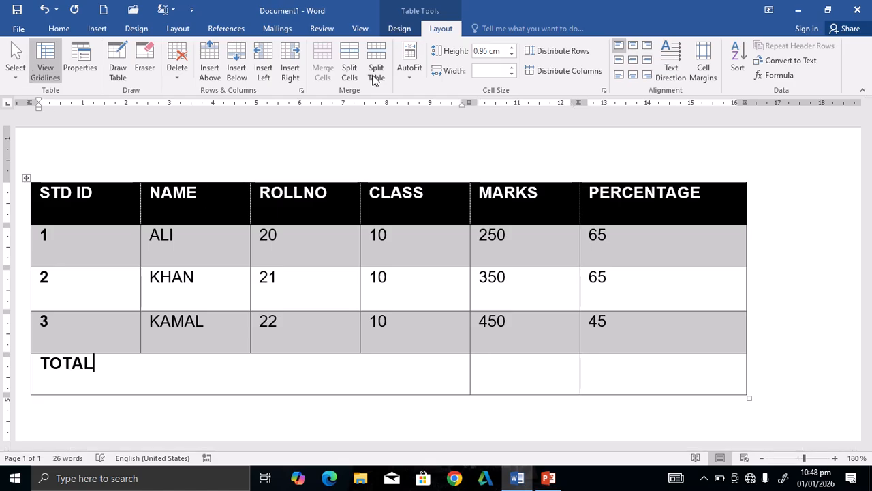
- Turn on the table's Total Row style option and turn off Banded Rows
click(400, 31)
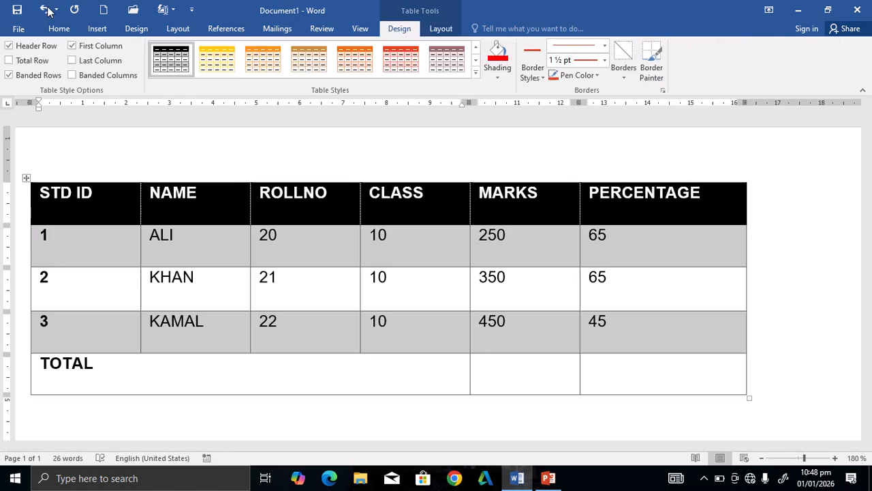
click(9, 60)
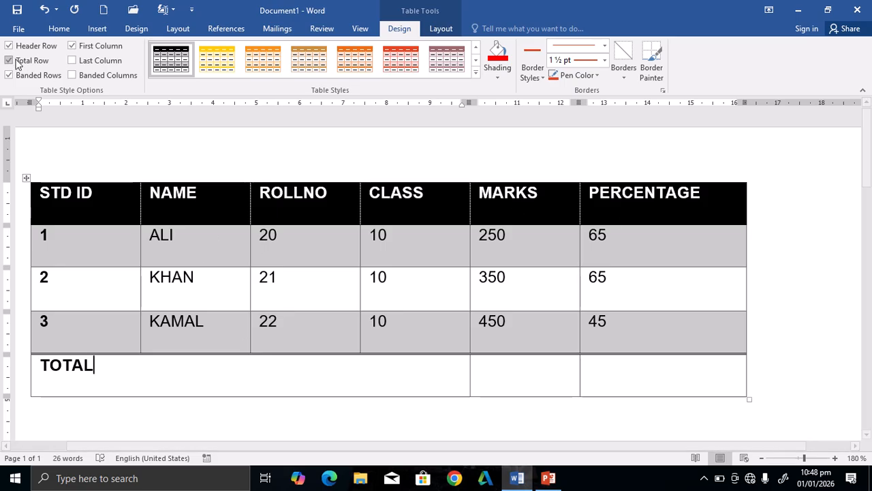
click(87, 226)
click(9, 75)
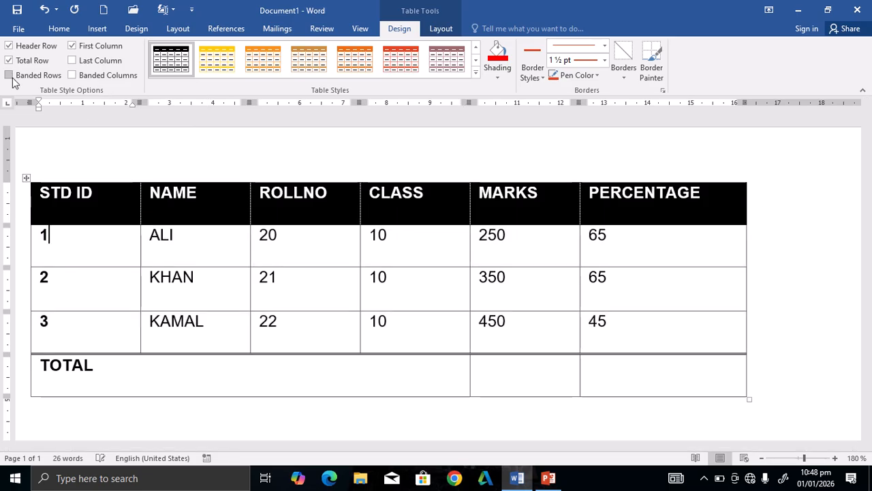
click(12, 79)
click(12, 80)
click(12, 79)
click(11, 79)
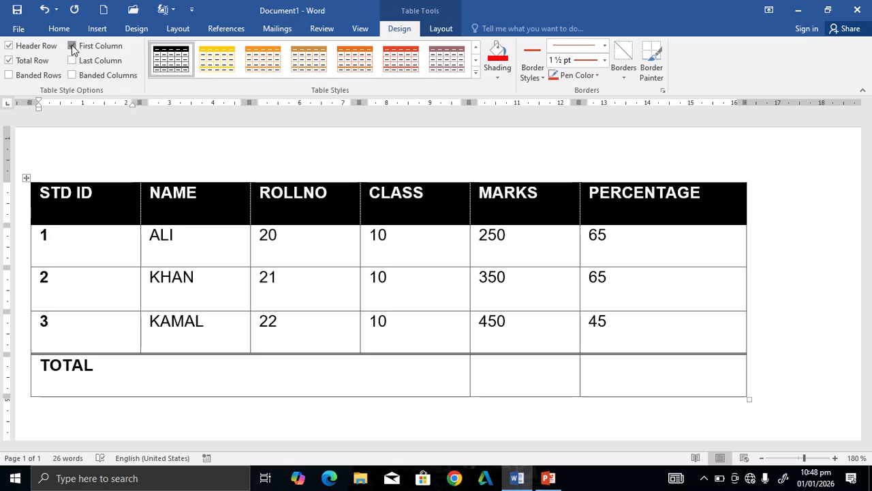
- Toggle the First Column style option several times to compare its effect, leaving it turned off
click(72, 47)
click(72, 46)
click(72, 46)
click(72, 46)
click(72, 46)
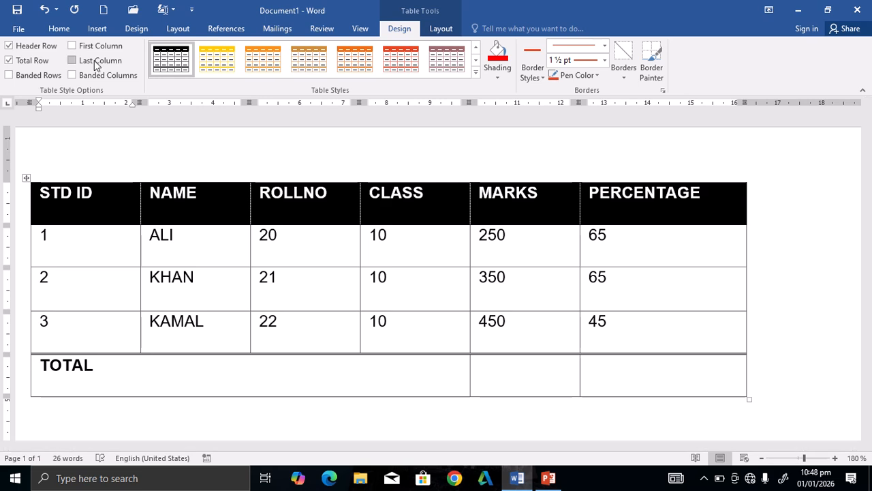
click(73, 46)
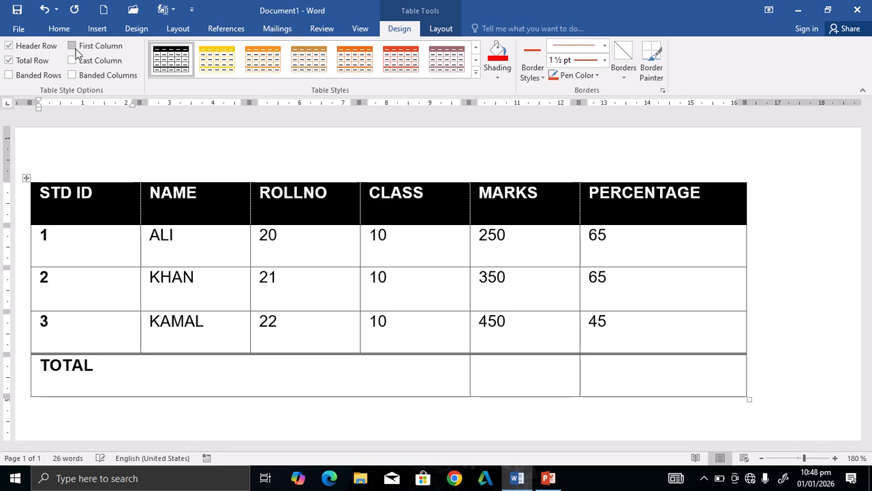
click(72, 47)
click(75, 49)
click(75, 49)
click(75, 50)
click(75, 49)
click(75, 49)
click(75, 49)
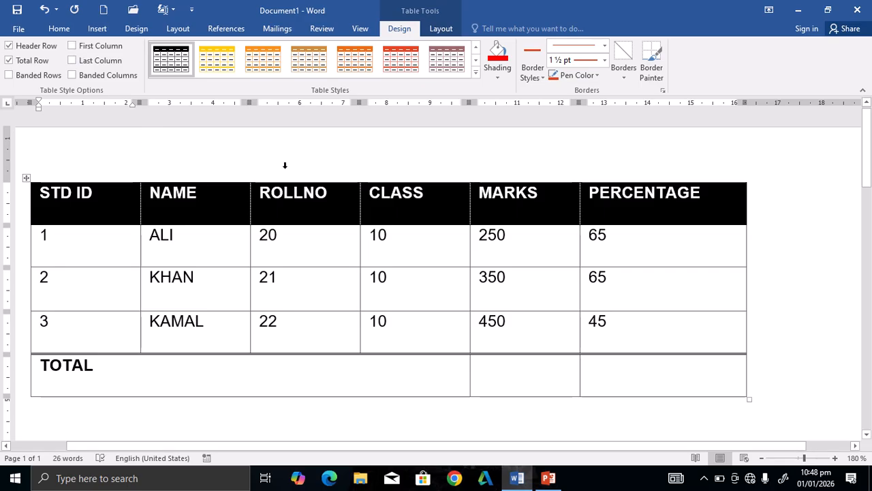
- Turn on the Last Column style option, and toggle Banded Columns several times, leaving Banded Columns off
click(73, 60)
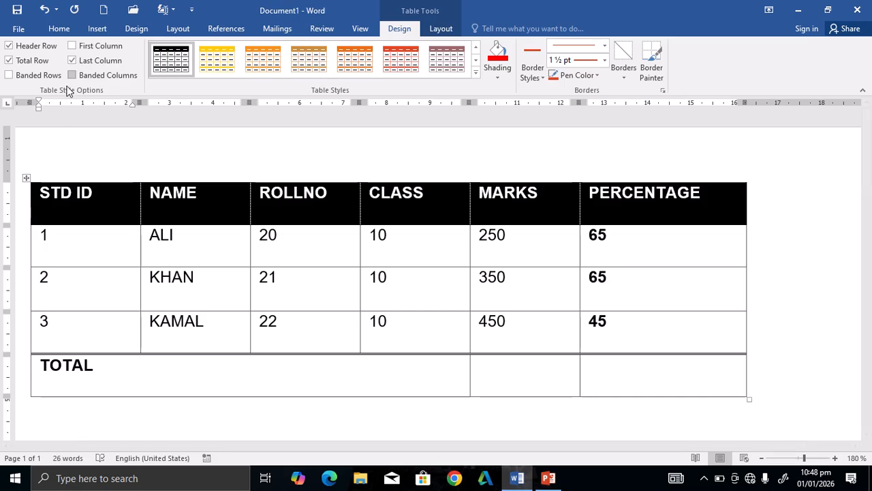
click(72, 75)
click(71, 75)
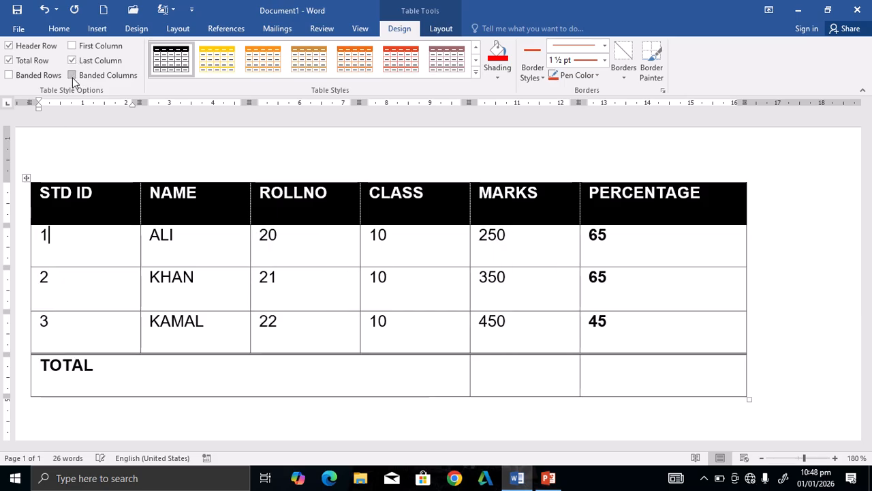
click(71, 75)
click(71, 75)
click(72, 75)
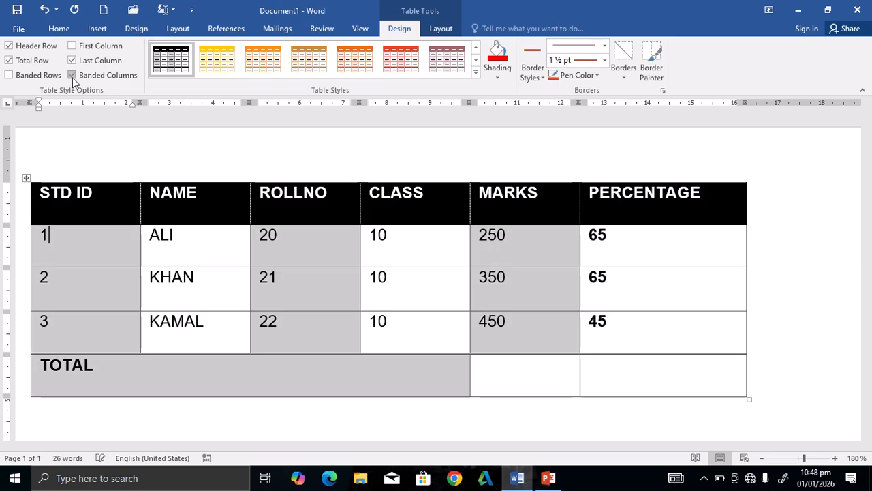
click(72, 75)
click(72, 75)
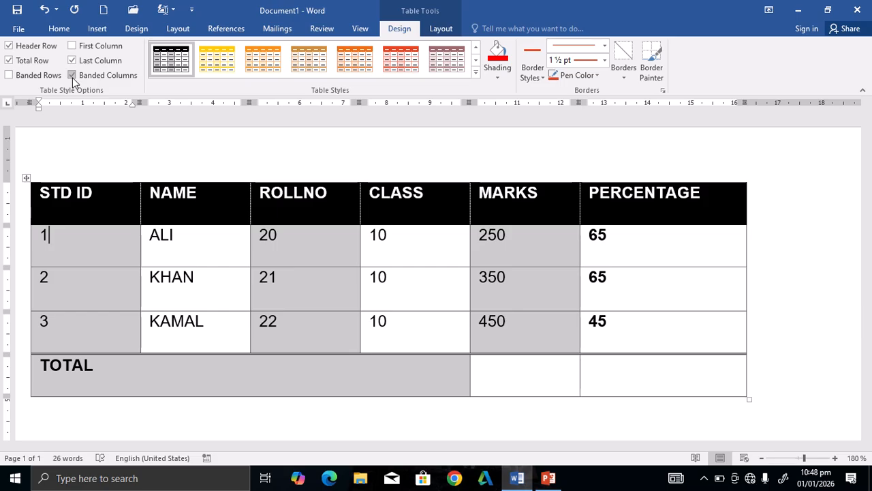
click(72, 75)
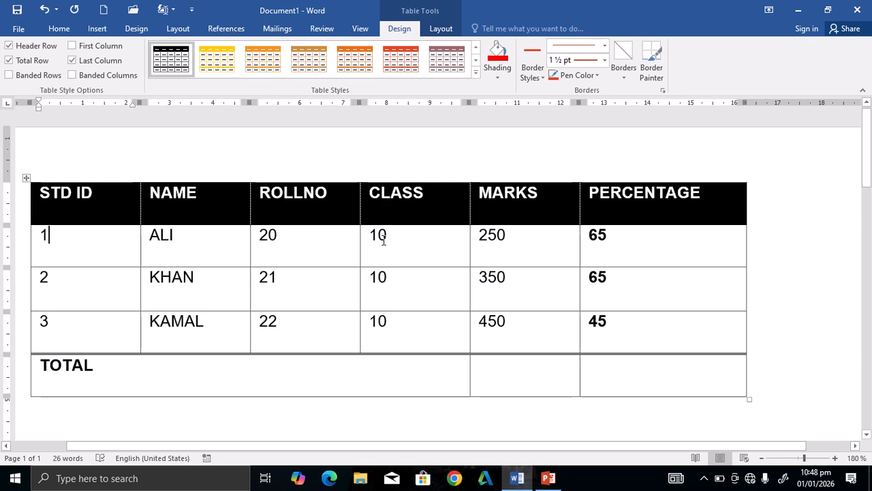
- Undo the Banded Columns and Last Column style option changes
scroll(311, 272, up, 1)
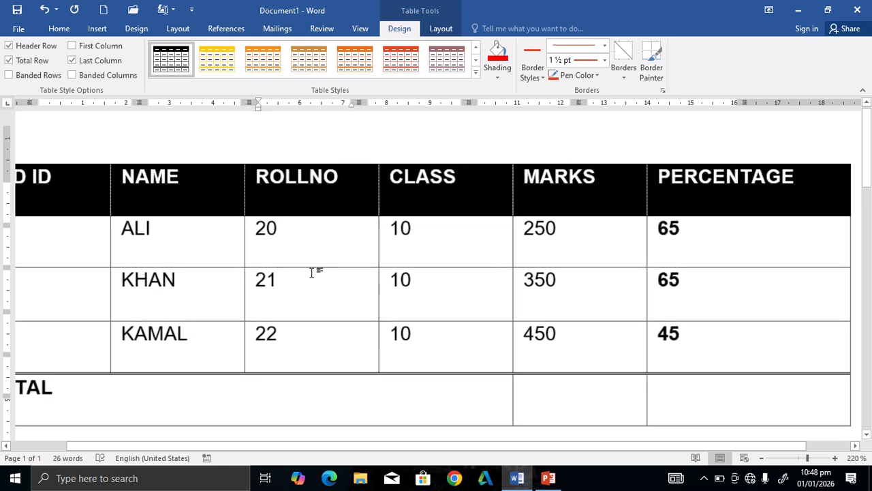
scroll(311, 273, down, 2)
click(313, 274)
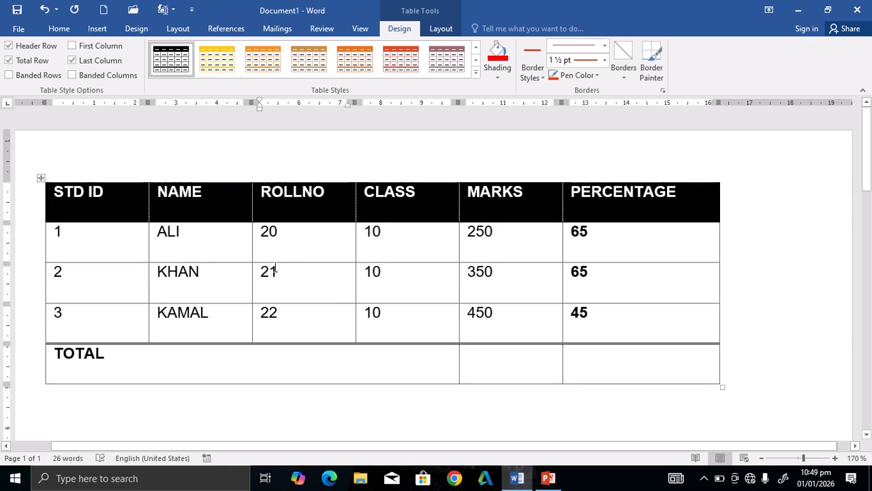
key(ctrl+z)
key(ctrl+z)
key(ctrl+z)
key(ctrl+z)
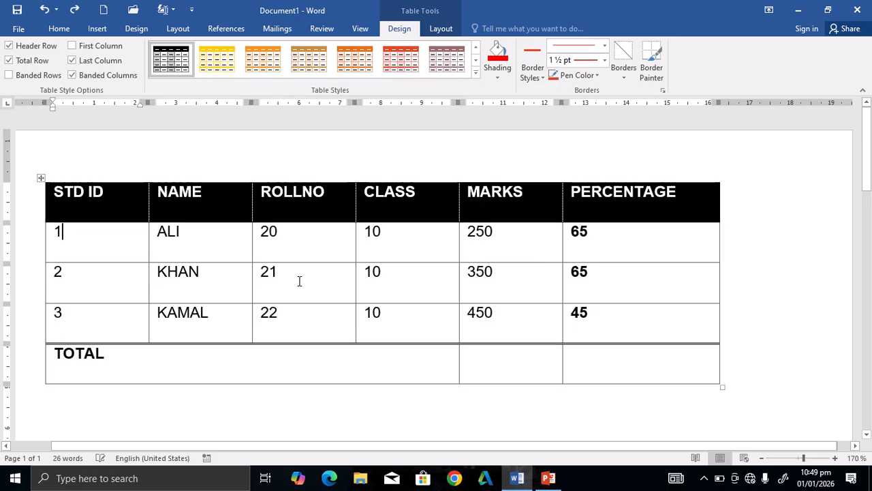
key(ctrl+z)
key(ctrl+z)
key(ctrl+z)
key(ctrl+z)
key(ctrl+z)
key(ctrl+z)
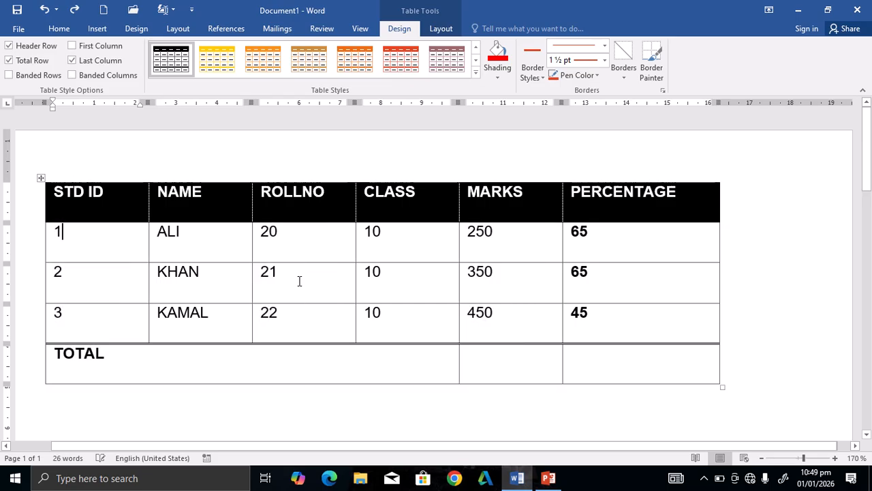
key(ctrl+z)
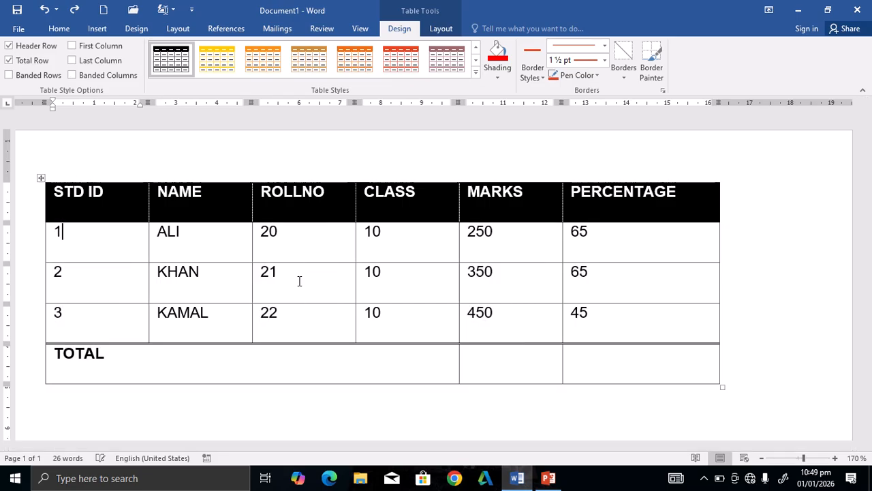
- Use the table selection commands to select the cell holding student ID 2 and its whole STD ID column
click(448, 30)
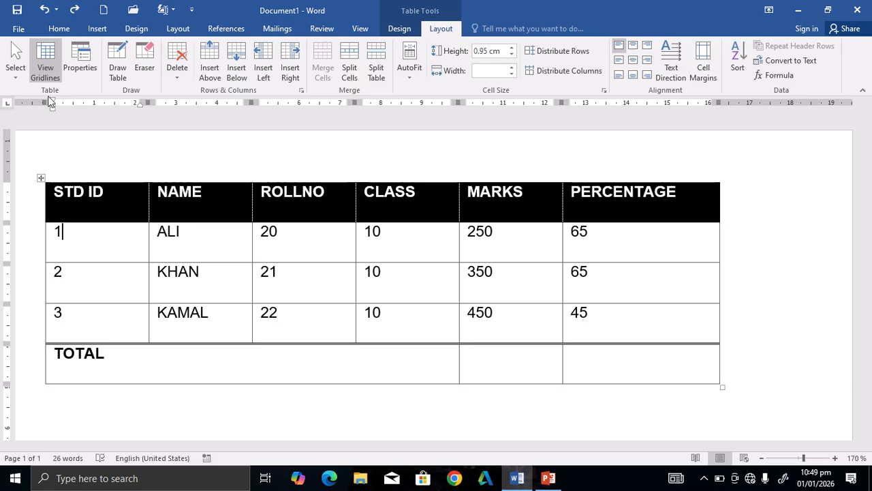
click(25, 77)
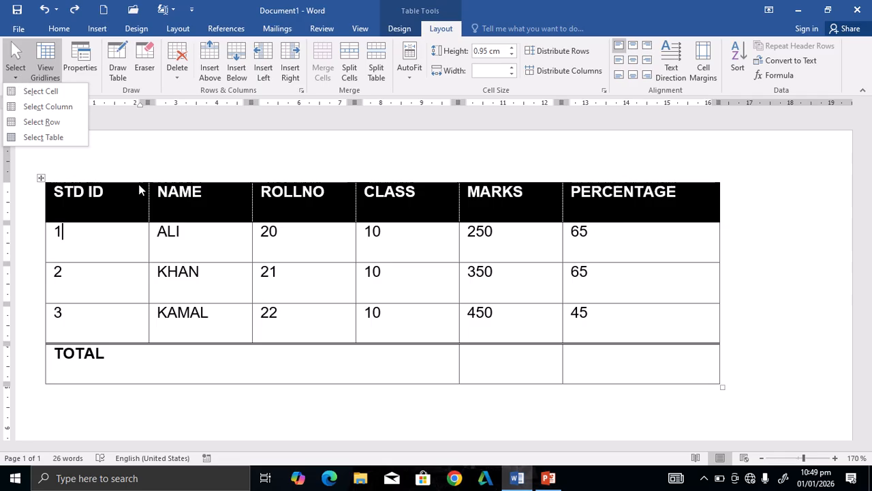
click(113, 144)
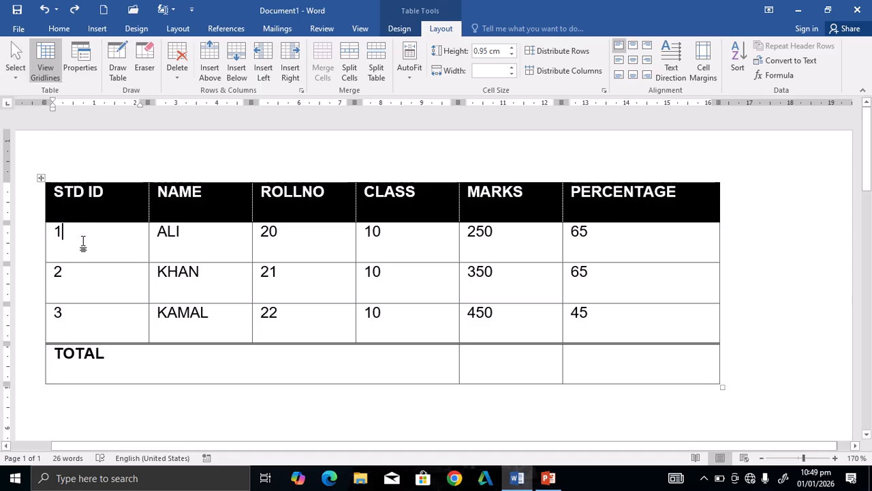
click(95, 289)
click(19, 75)
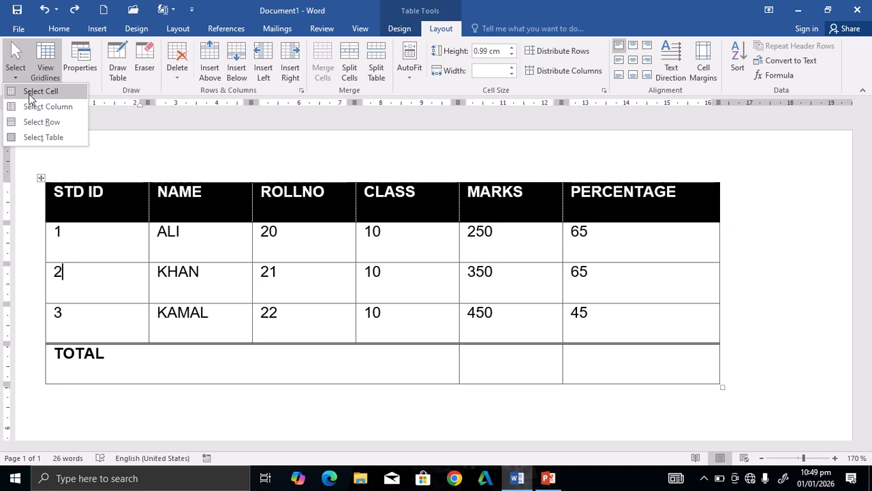
click(29, 94)
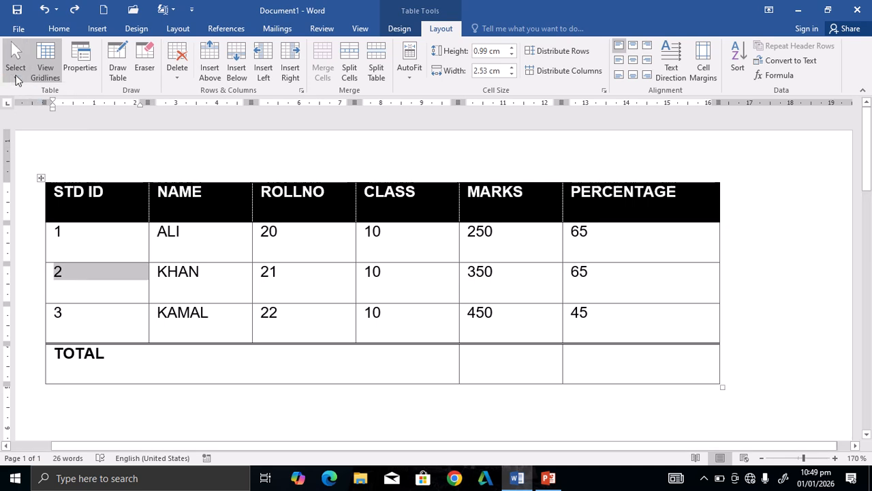
click(15, 73)
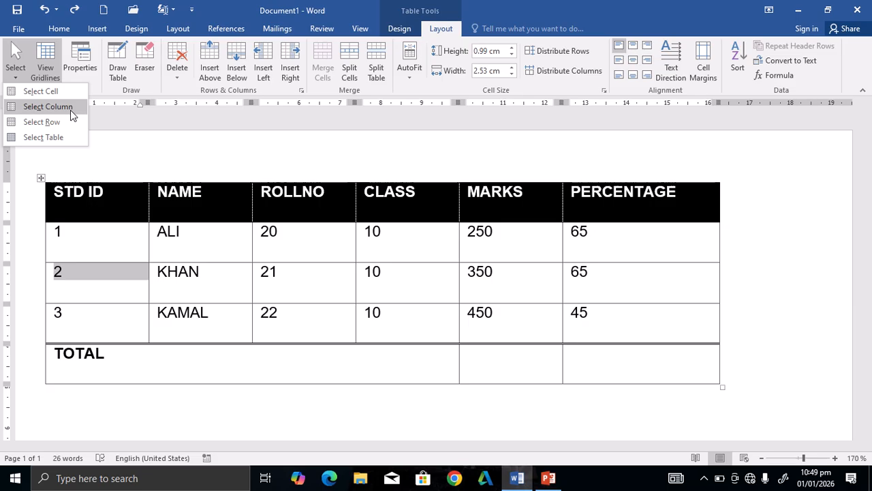
click(48, 107)
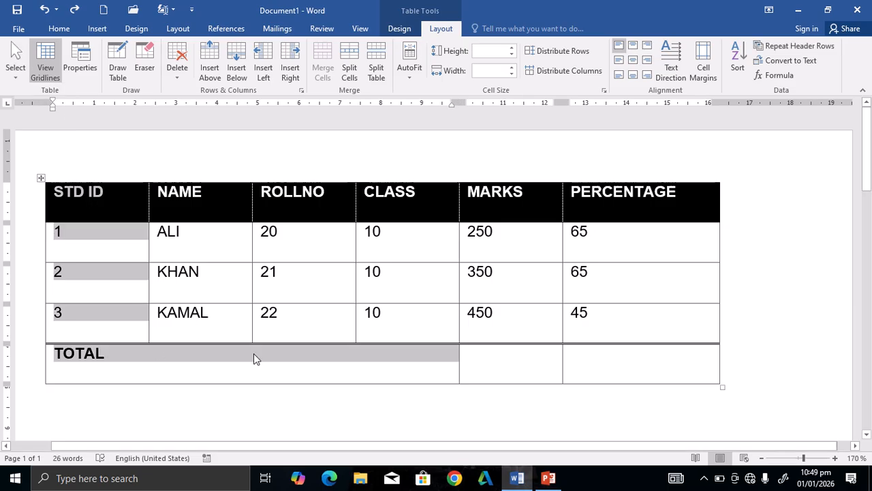
- Select the cell holding student ID 1, and use the row selection command to select an entire row, ending on the header row
click(14, 79)
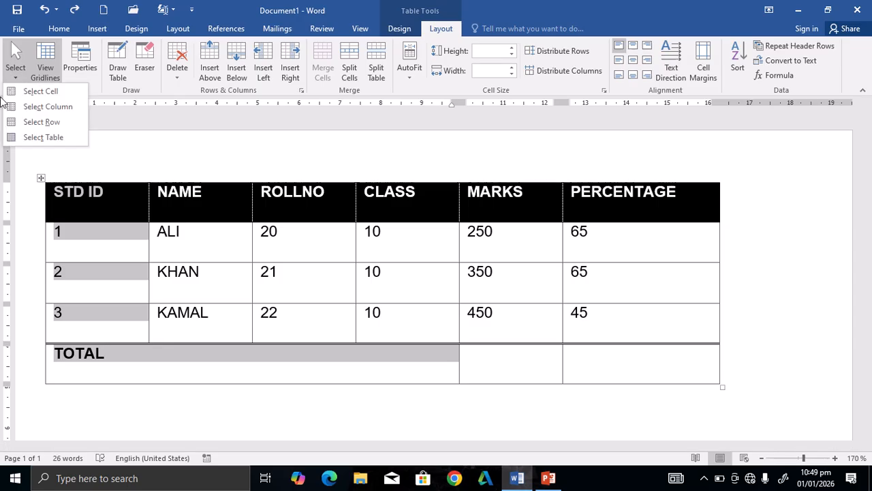
click(117, 251)
click(103, 236)
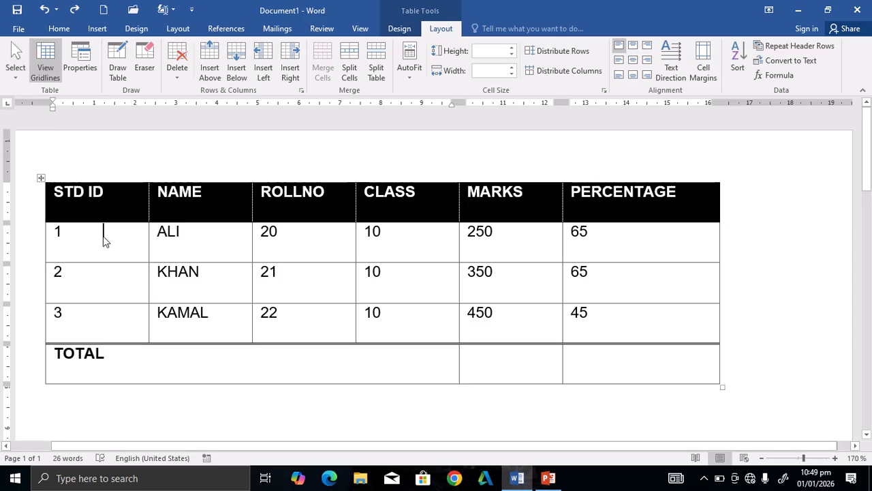
double_click(103, 236)
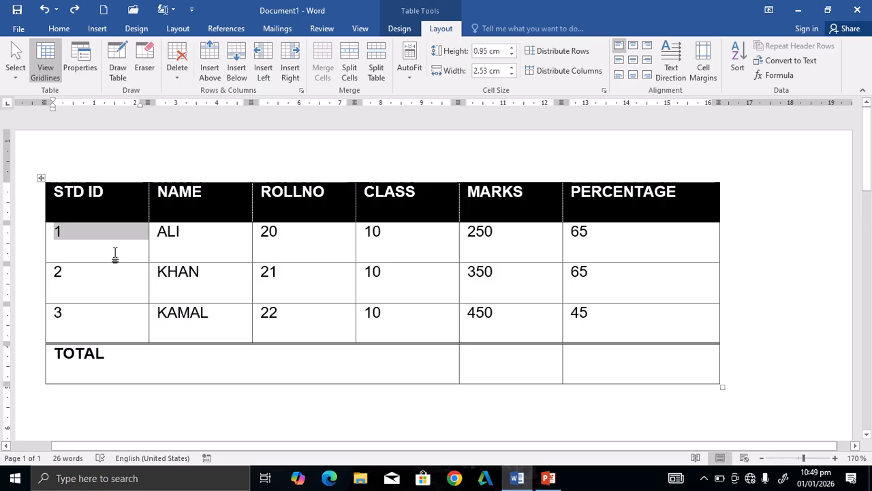
click(115, 253)
click(15, 76)
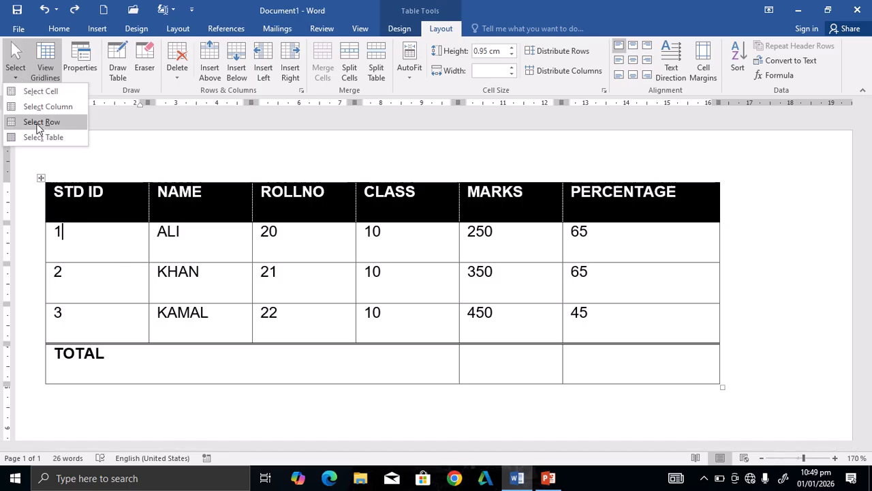
click(38, 126)
click(37, 125)
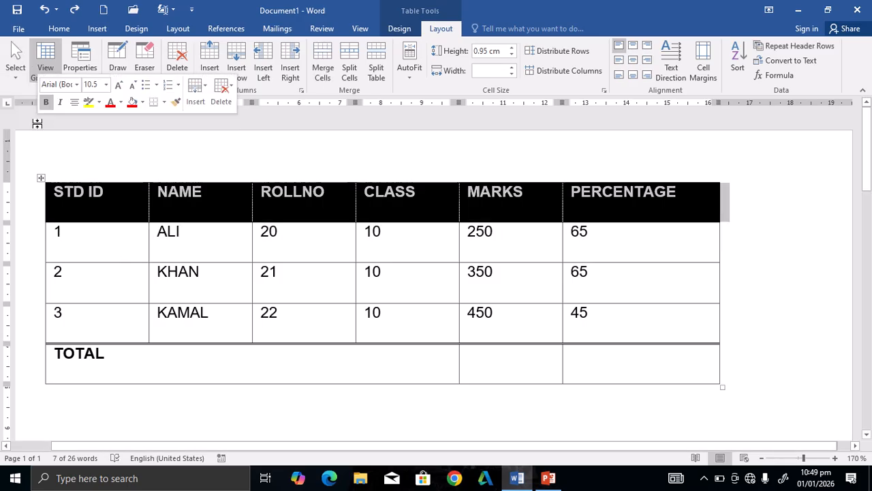
click(15, 76)
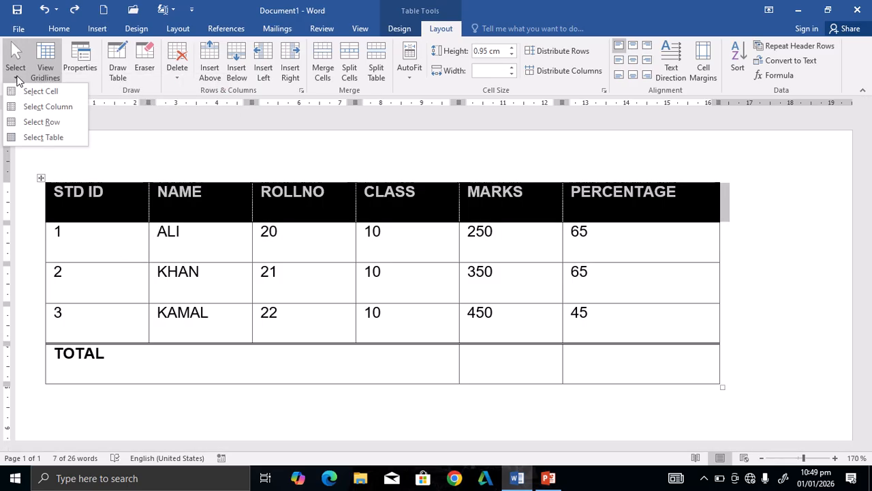
click(37, 122)
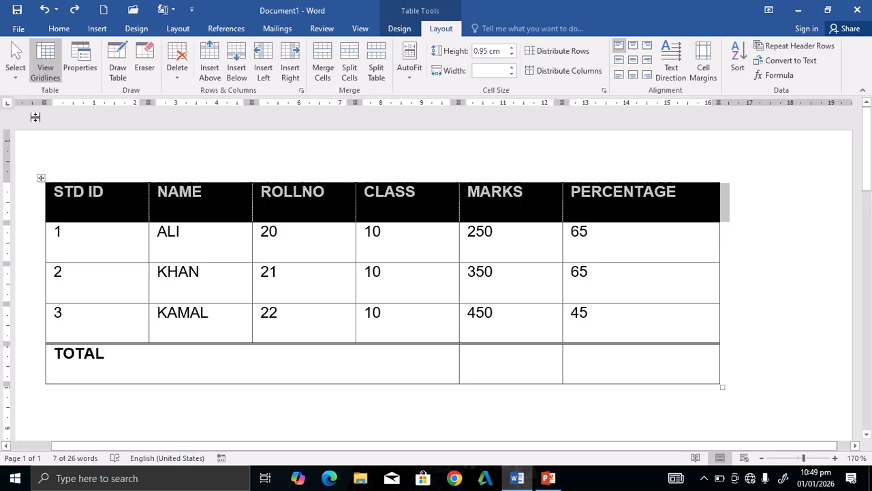
- Select the entire table with the table selection command, and clear the selection by placing the cursor in the student ID 1 cell
click(12, 78)
click(29, 139)
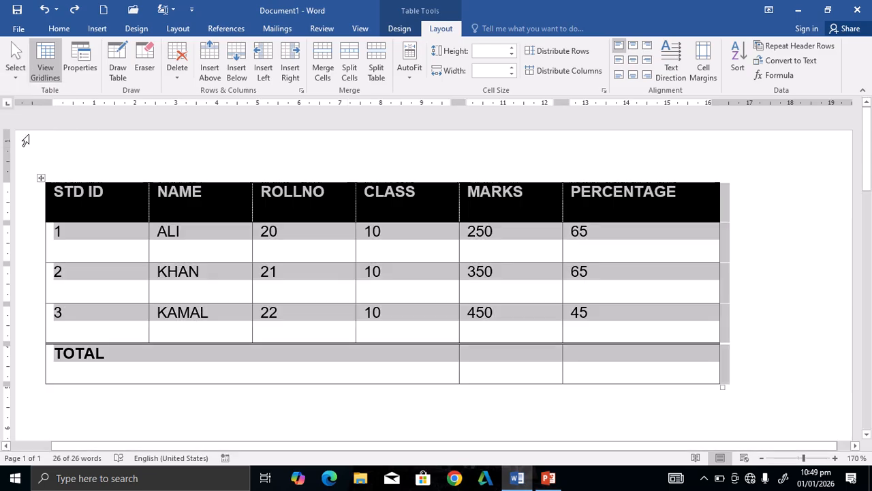
click(110, 228)
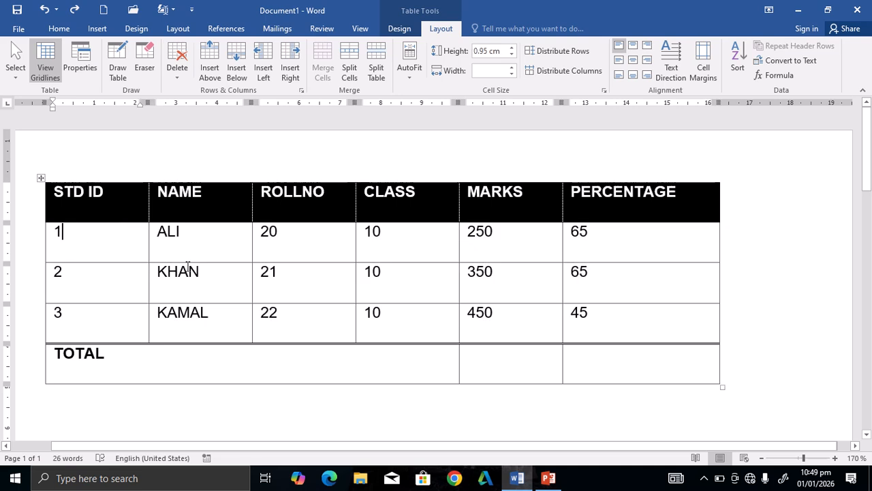
- Select the whole student table and clear its table style
click(400, 29)
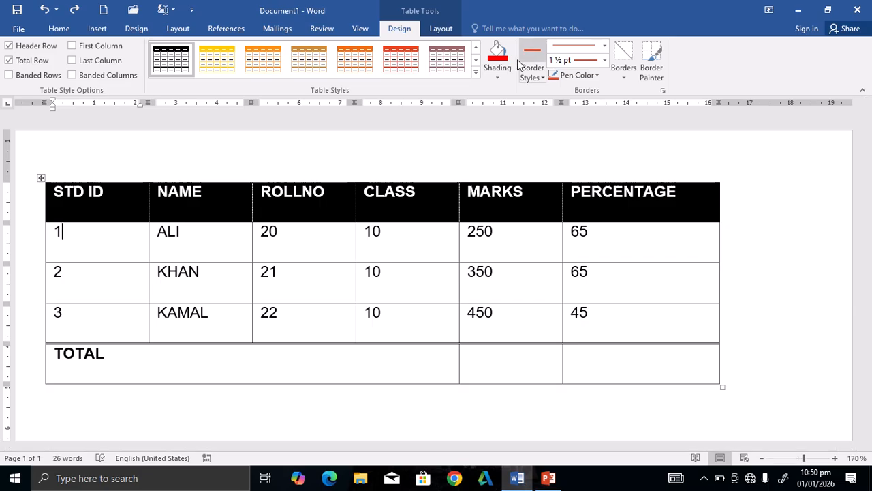
click(476, 71)
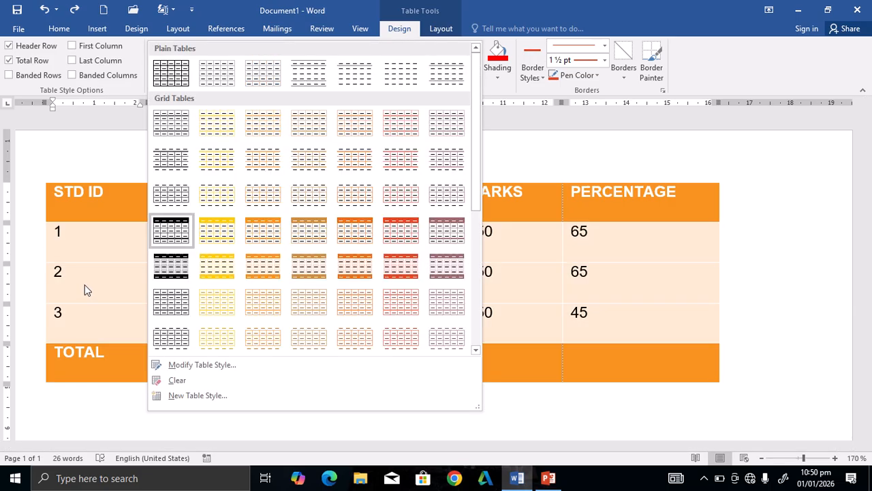
click(103, 289)
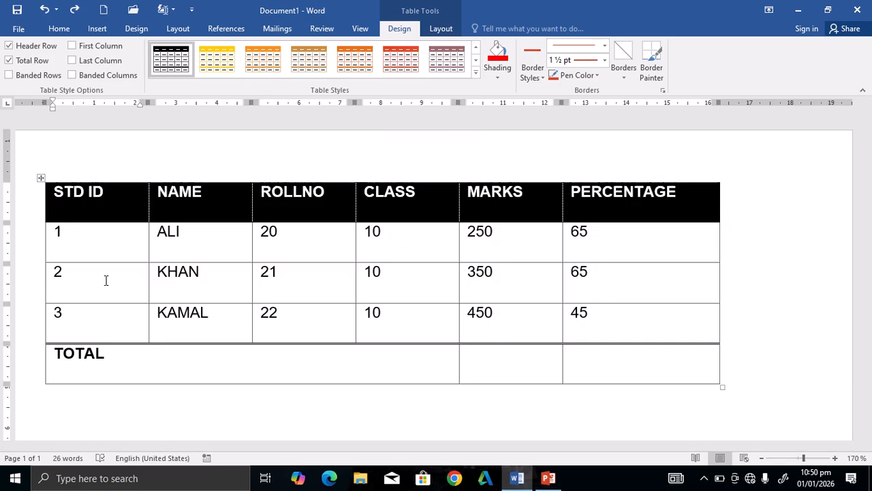
click(33, 186)
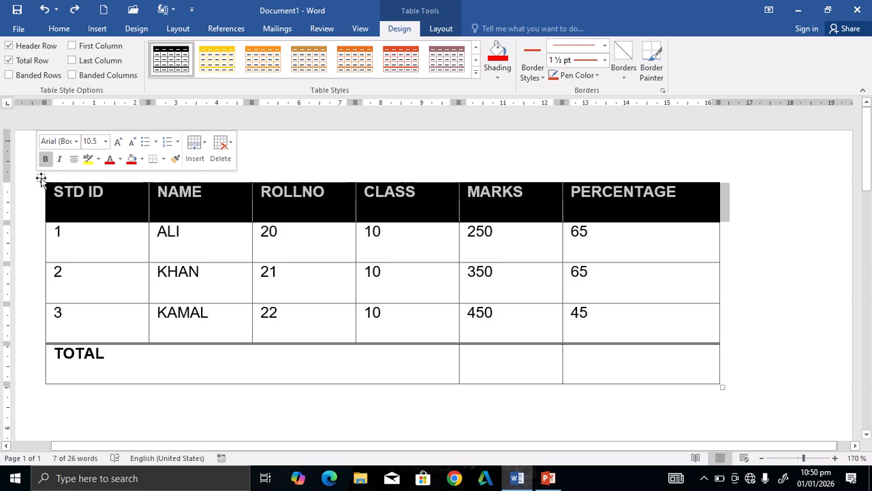
click(41, 178)
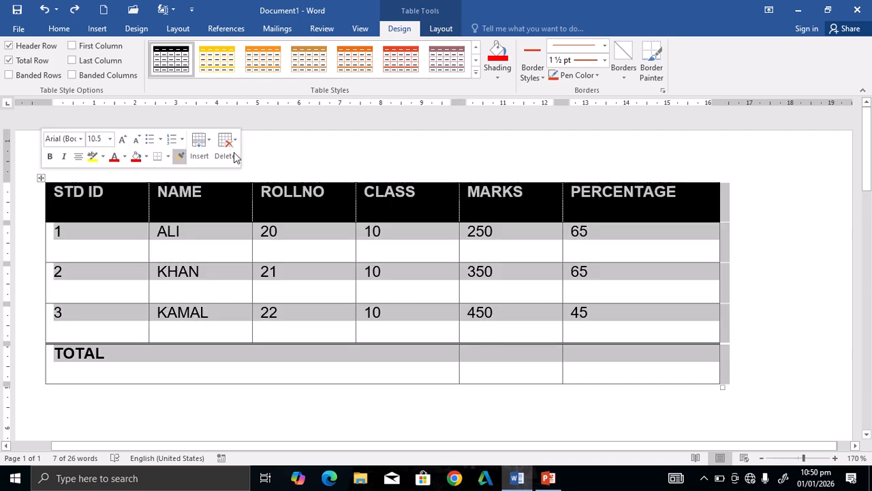
click(475, 71)
click(186, 375)
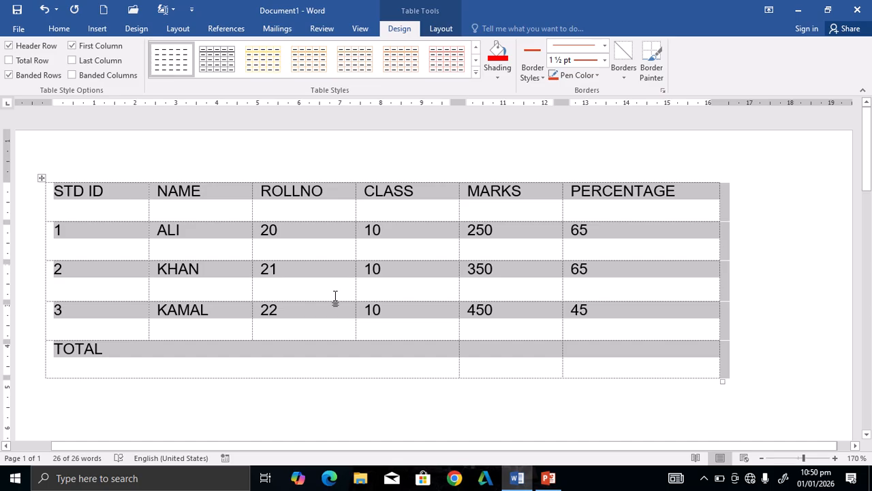
- Hide the gridlines of the unstyled table and show them again to compare the effect
click(441, 30)
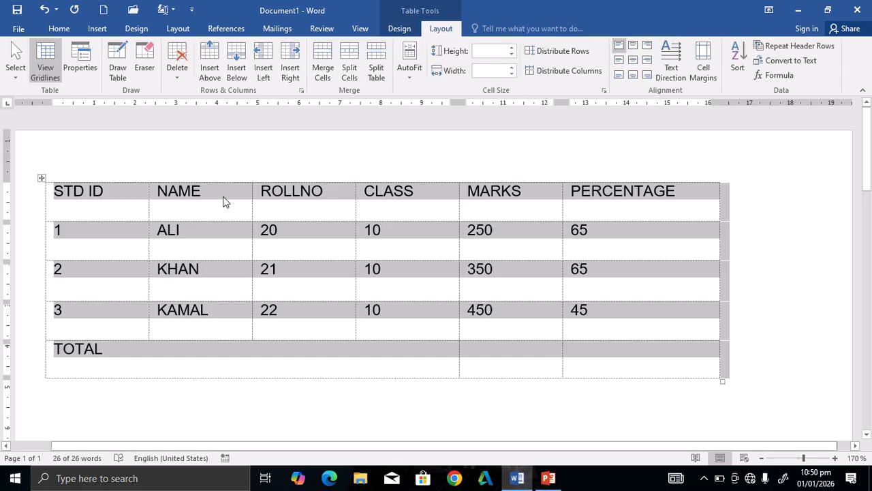
click(35, 64)
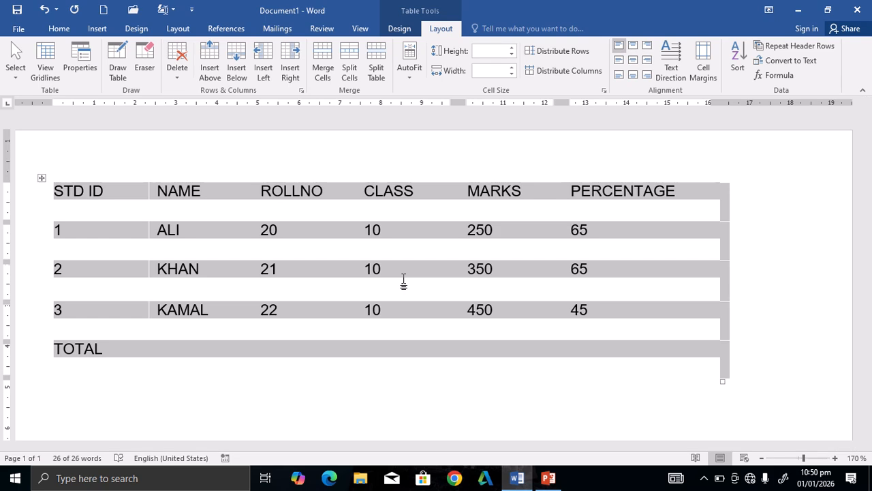
click(42, 71)
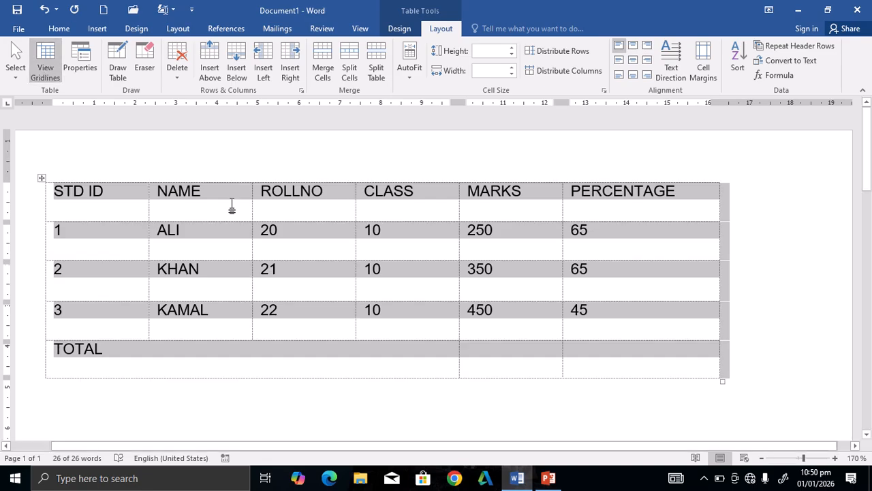
scroll(232, 205, up, 8)
scroll(231, 204, down, 6)
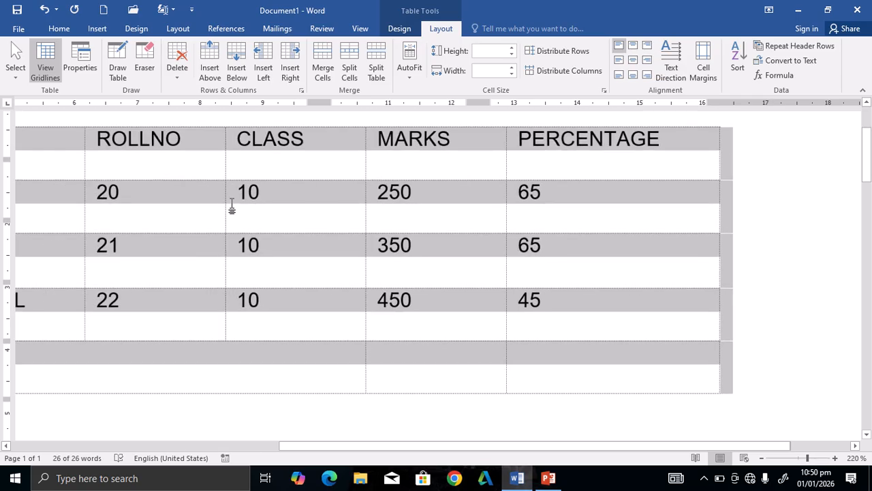
scroll(232, 205, down, 1)
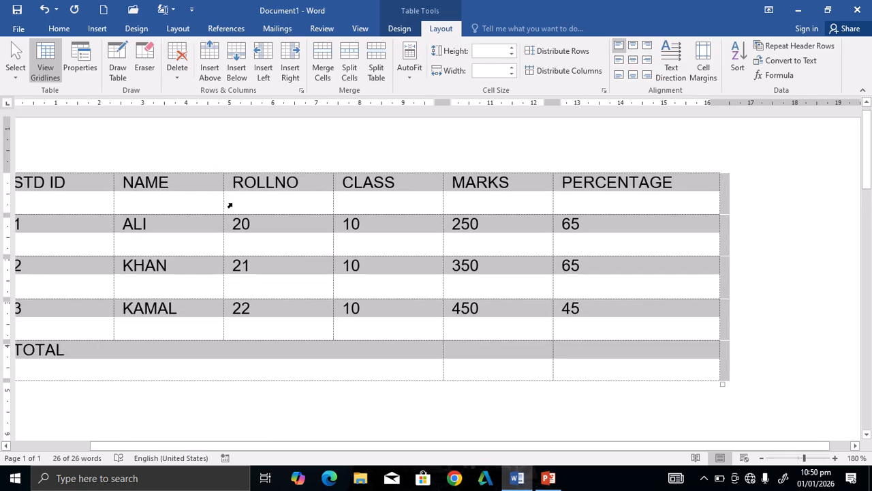
scroll(230, 205, down, 1)
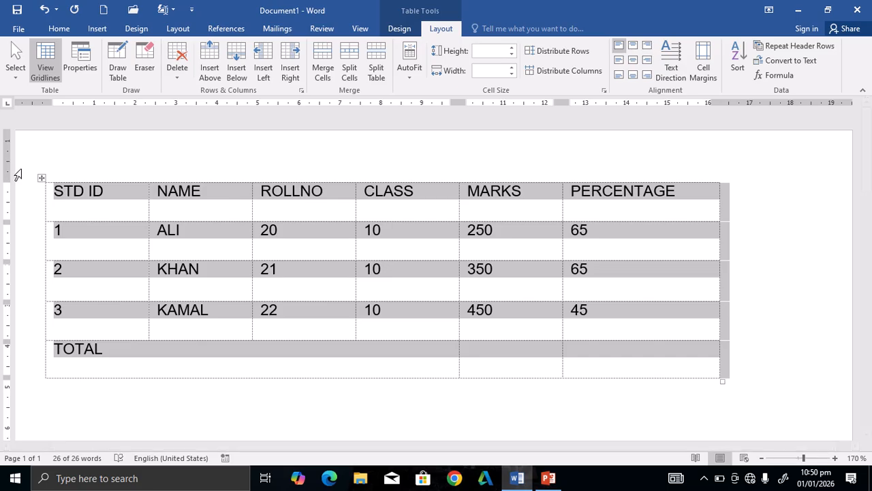
- Undo the clearing of the table style, and turn off the table gridlines
click(42, 64)
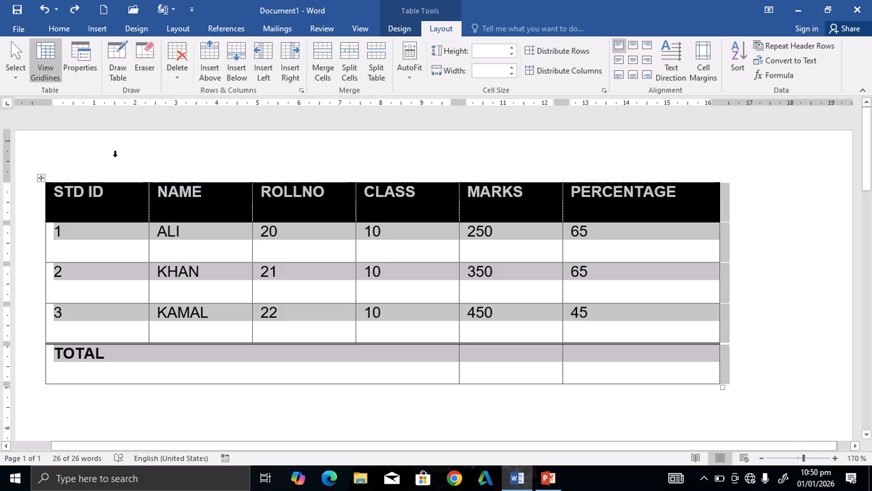
click(44, 79)
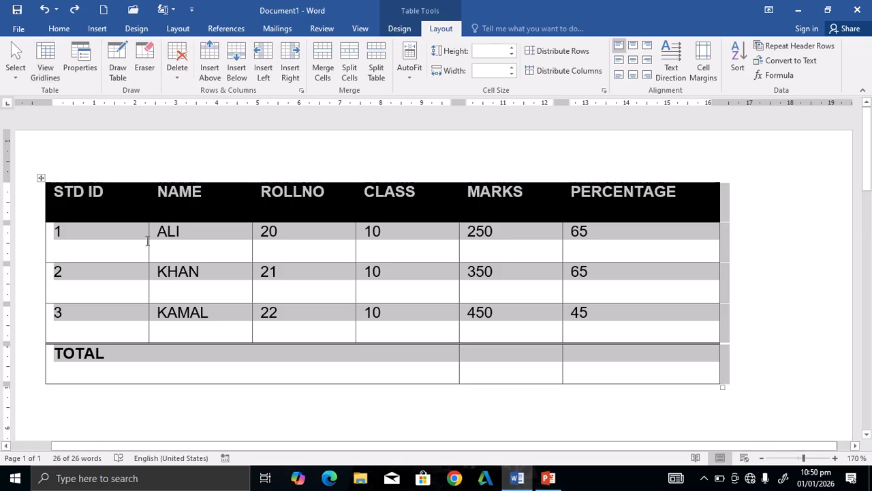
- Open the Table Properties dialog for the selected student table and close it without changing anything
click(81, 62)
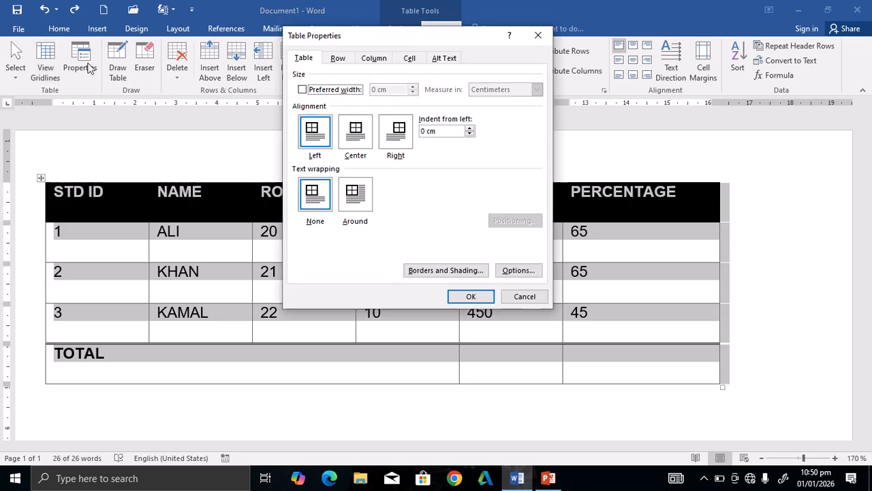
click(541, 36)
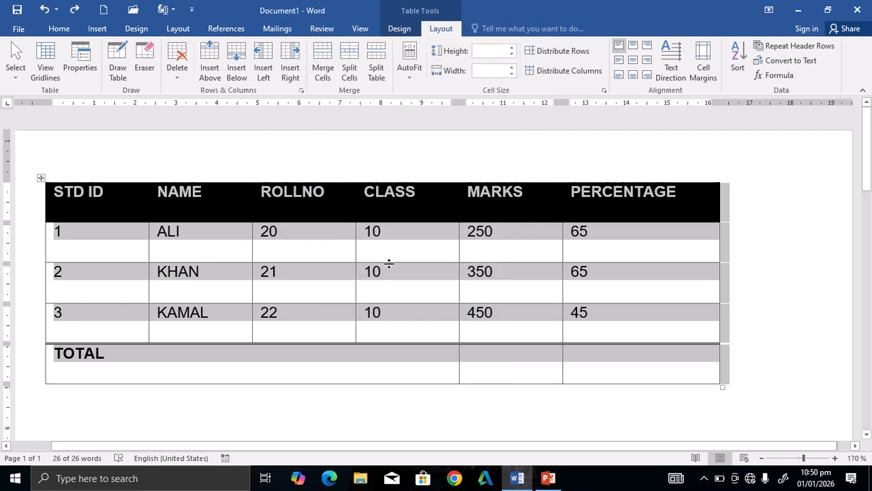
ctrl+scroll(389, 263, down, 6)
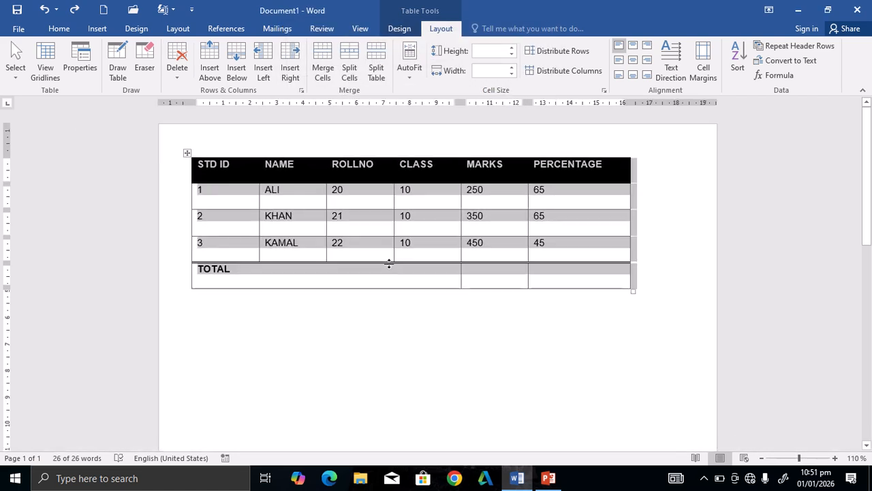
ctrl+scroll(389, 263, up, 2)
ctrl+scroll(389, 263, up, 1)
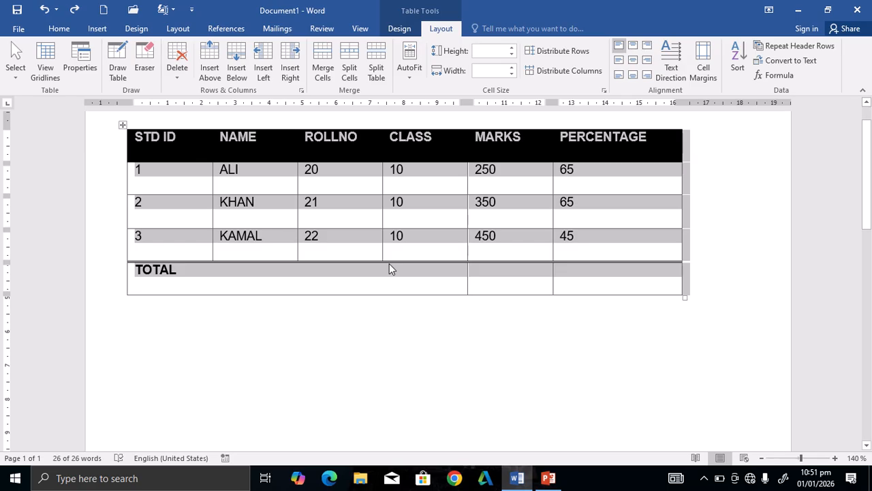
ctrl+scroll(389, 263, down, 2)
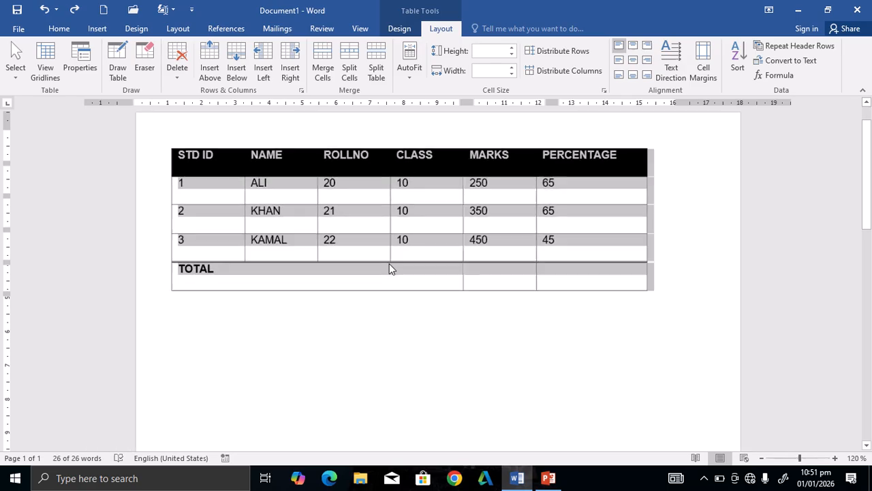
- Insert placeholder sample paragraphs directly below the student table with =RAND()
click(251, 340)
text(=RA)
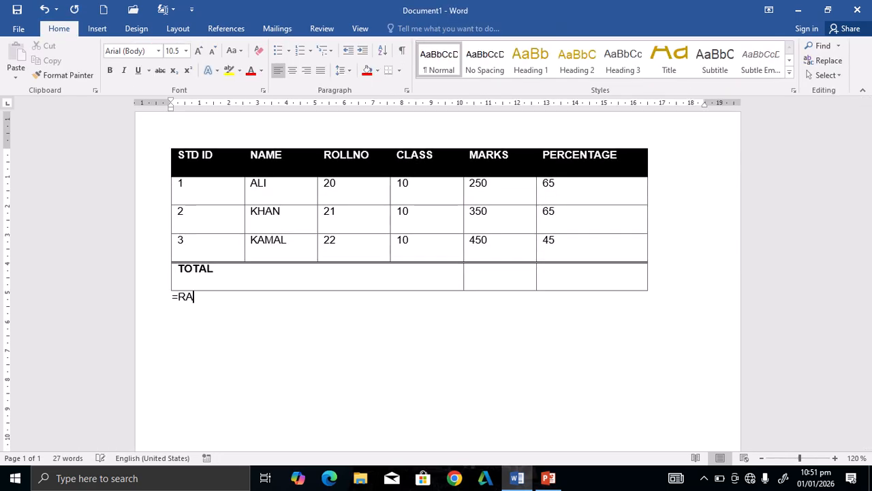
text(ND())
key(Return)
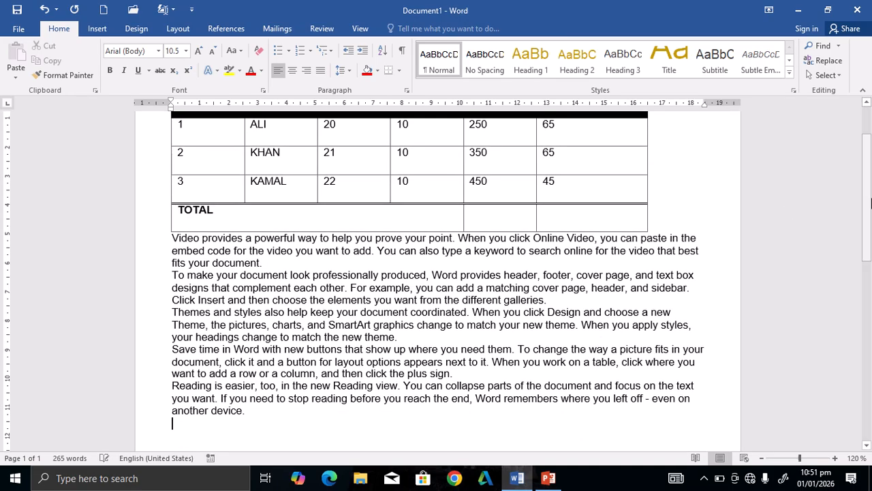
drag(864, 194, 870, 143)
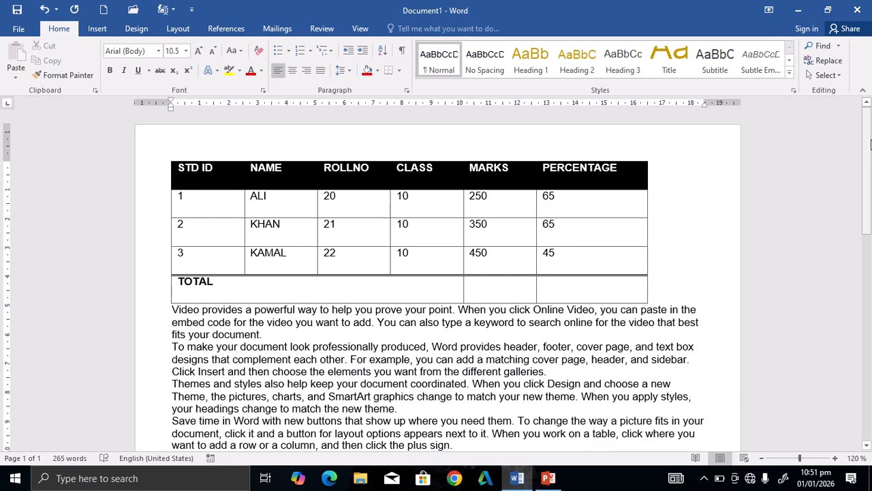
- Open the Table Properties dialog from a cell in the CLASS column and close it without changing anything
click(415, 227)
click(443, 29)
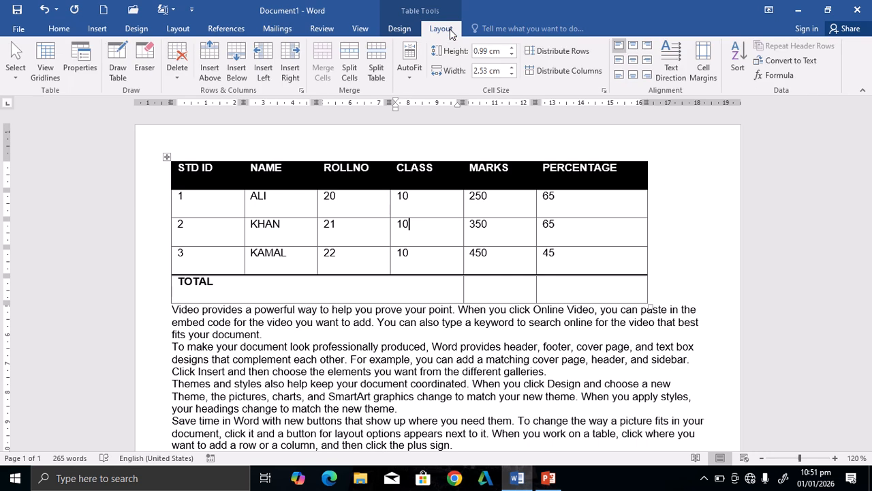
click(72, 68)
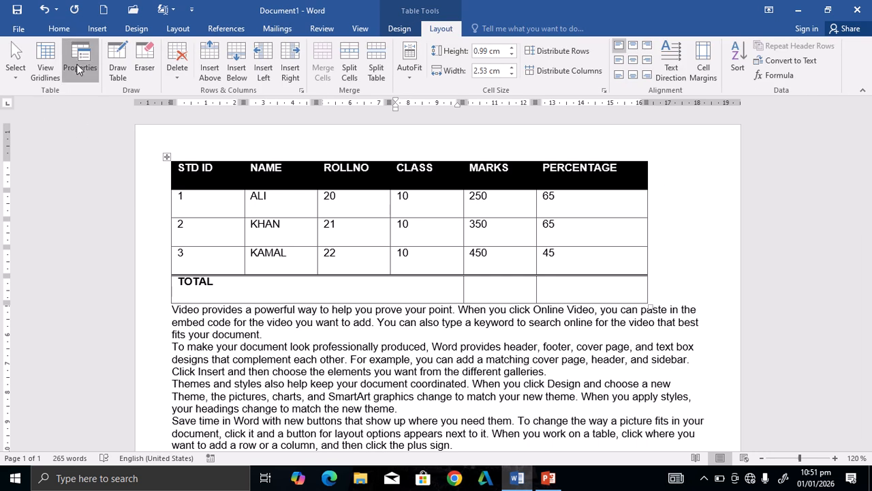
drag(403, 38, 194, 49)
click(330, 48)
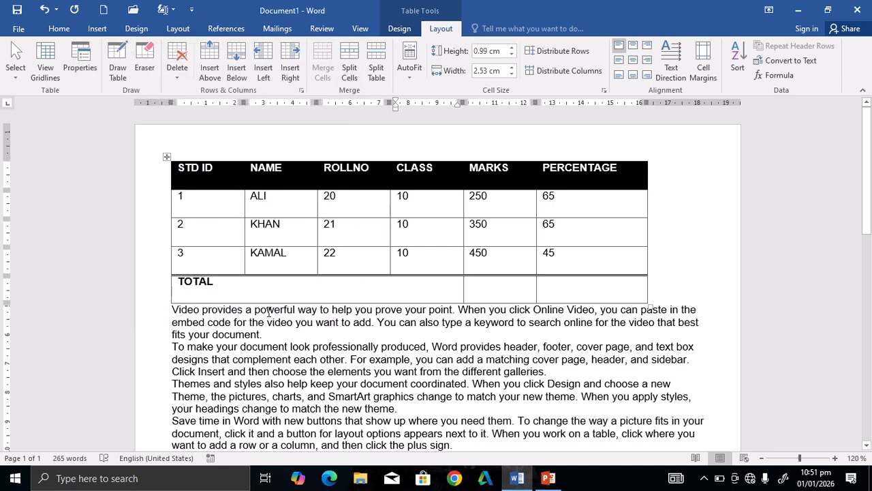
- Select the whole student table and set its alignment to Center in the table properties
click(262, 395)
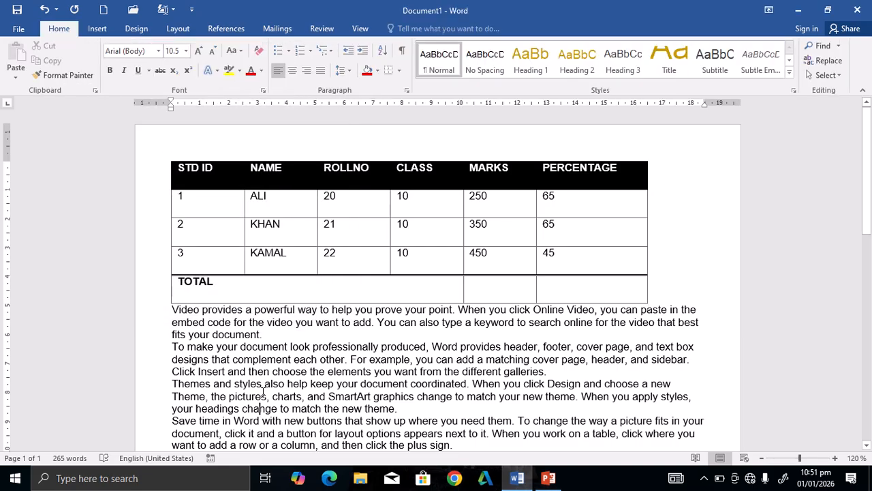
key(ctrl+a)
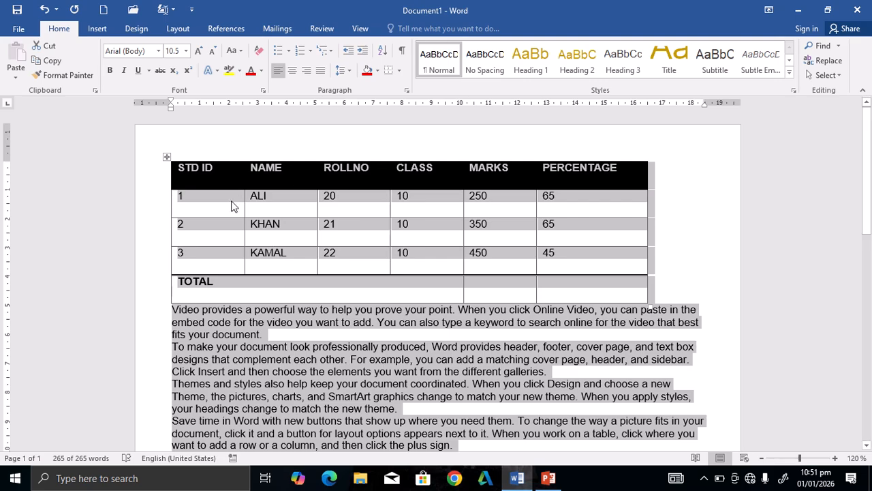
click(181, 196)
click(166, 158)
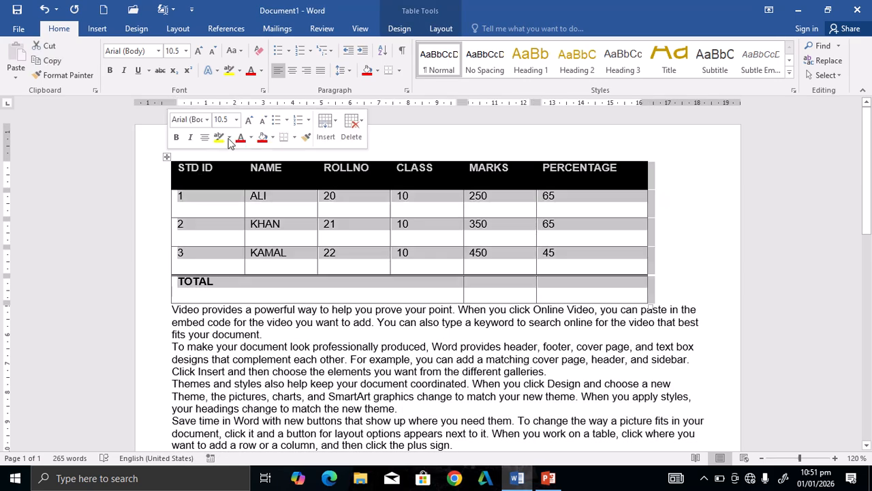
click(441, 28)
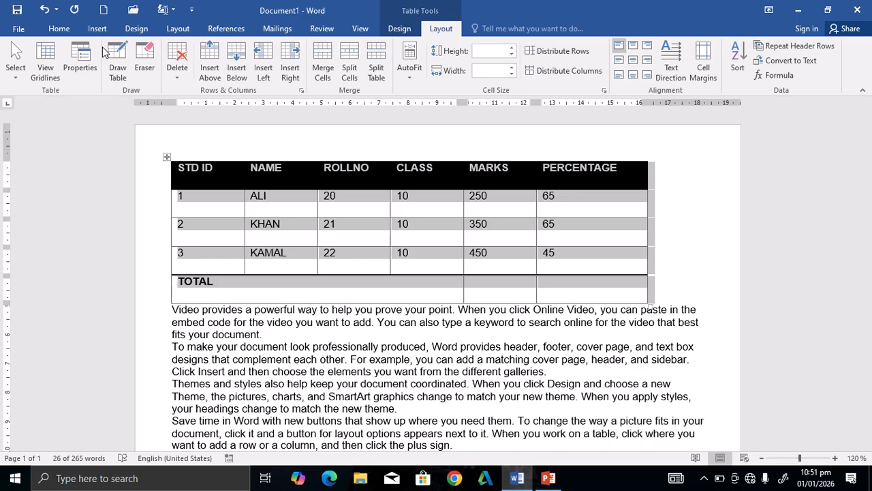
click(82, 60)
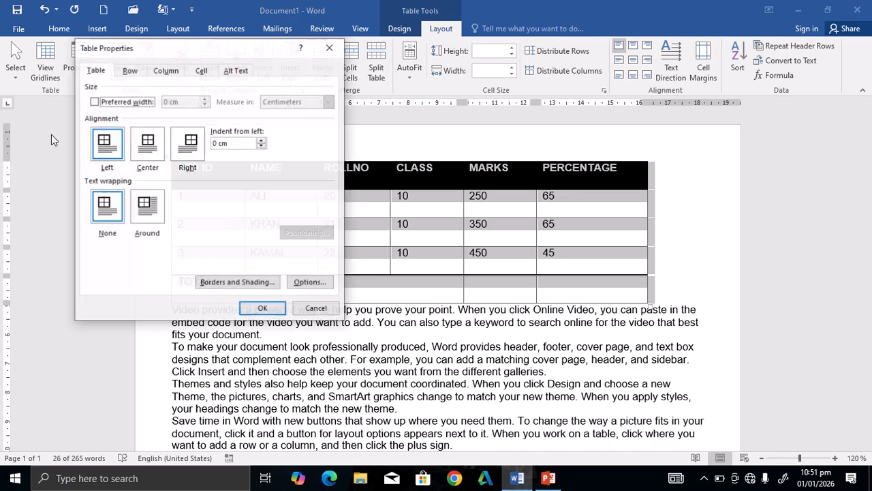
click(147, 144)
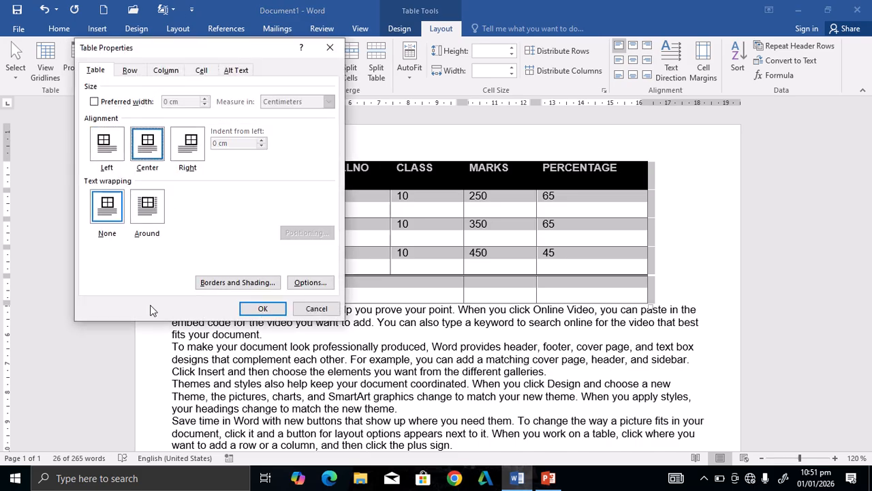
click(259, 307)
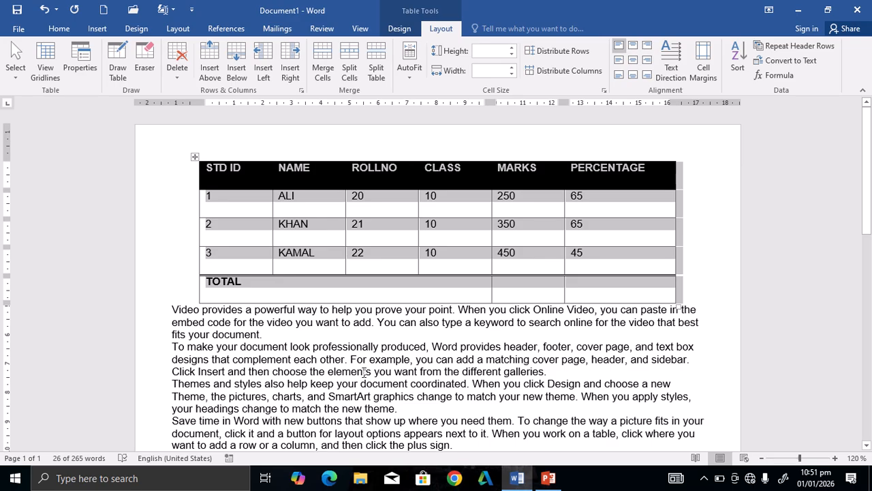
- Set the student table's alignment to Right and its text wrapping to Around
click(90, 62)
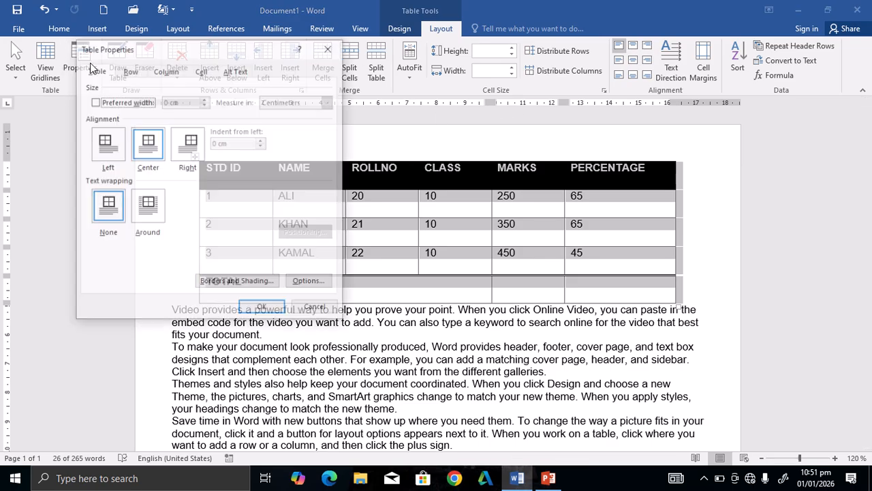
click(188, 153)
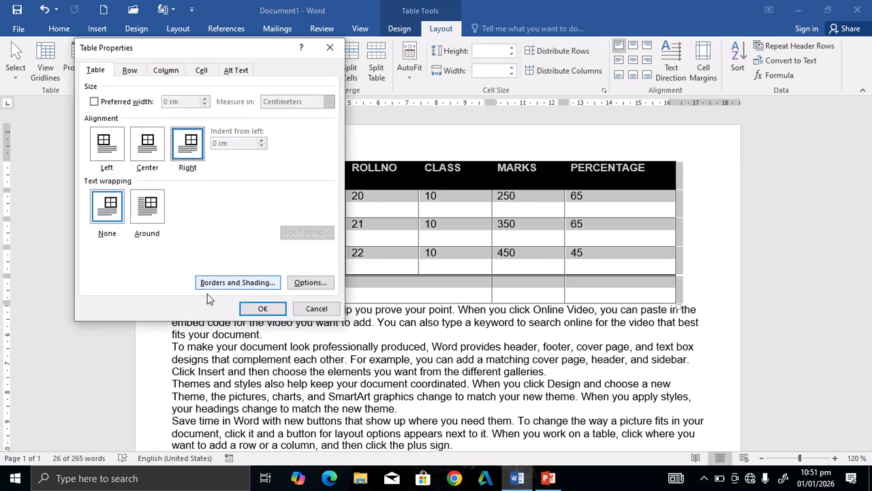
click(262, 308)
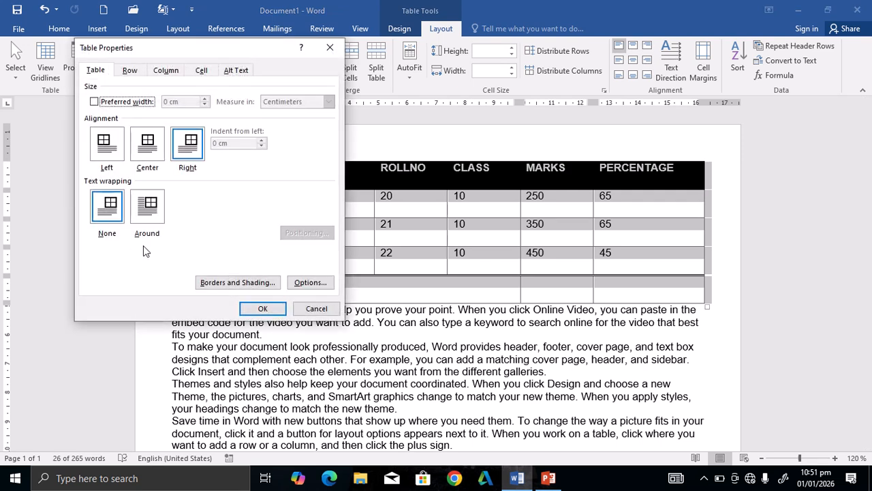
click(149, 220)
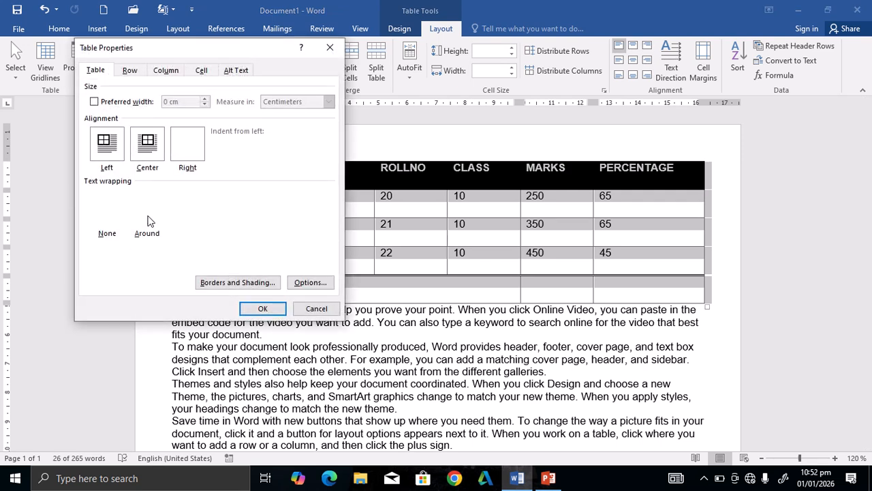
click(264, 310)
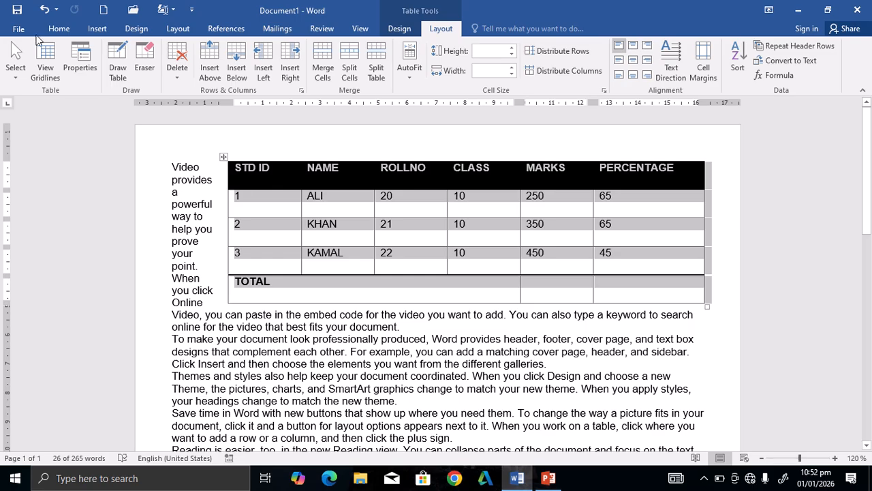
- Review the alignment and text wrapping options in the Table Properties dialog and close it unchanged
click(73, 55)
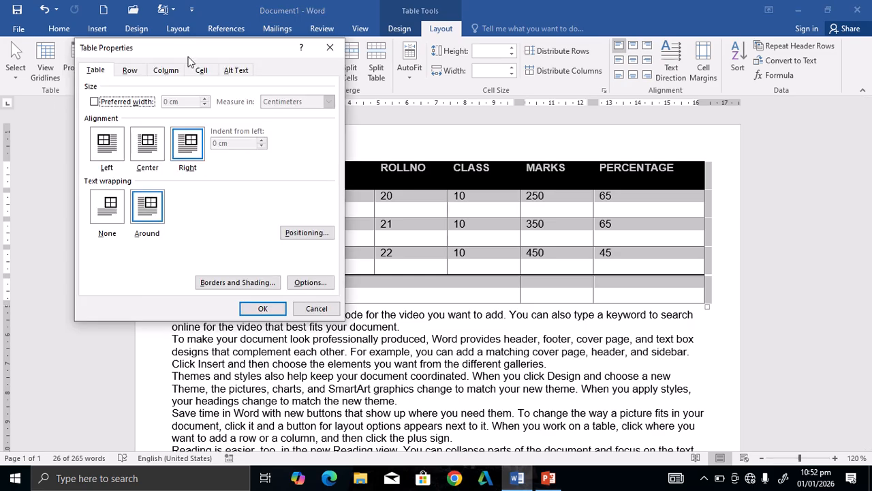
drag(184, 48, 277, 80)
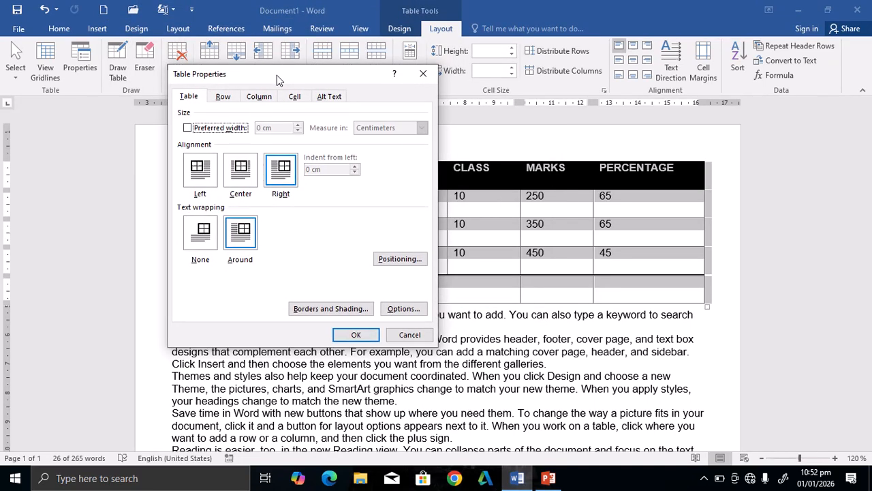
click(425, 71)
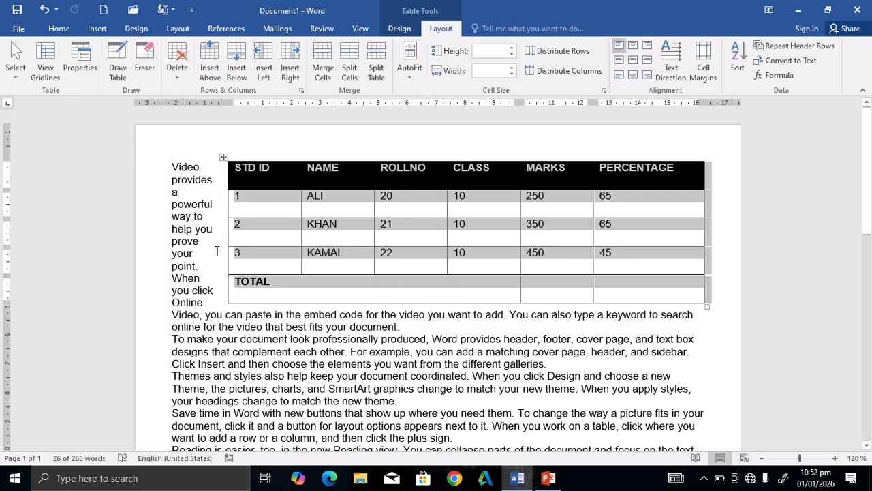
- Undo the table's wrapping and alignment changes, the sample paragraphs, and the earlier removal of bold from the first column
key(ctrl+z)
key(ctrl+z)
key(ctrl+z)
key(ctrl+z)
key(ctrl+z)
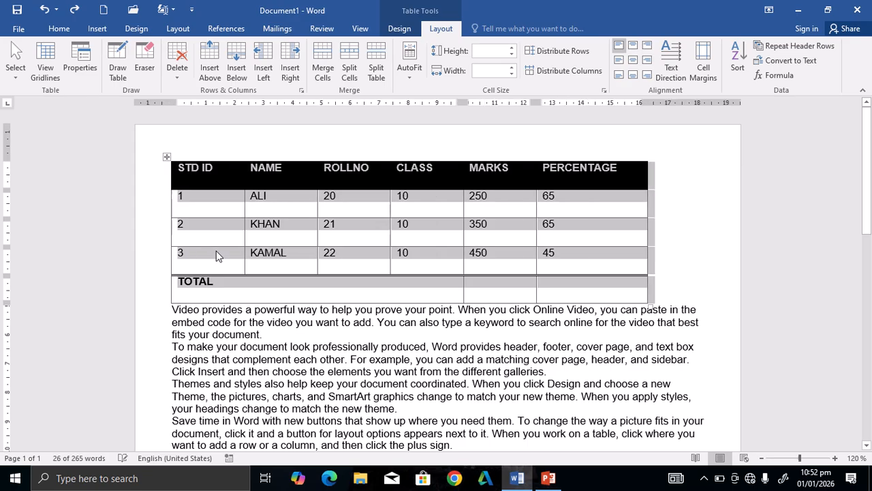
key(ctrl+z)
key(ctrl+z)
key(ctrl+z)
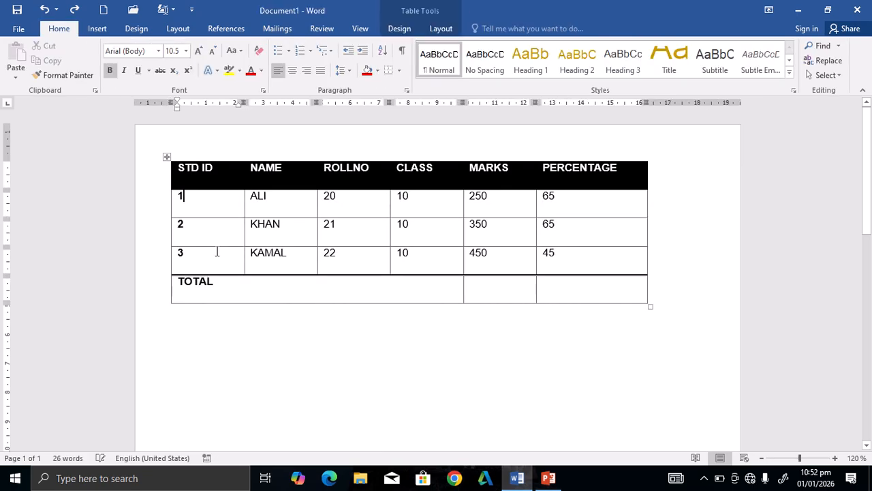
- Draw a single-cell table about 16 cm wide and 2.4 cm high below the student table, undo it, and hide the gridlines
click(418, 195)
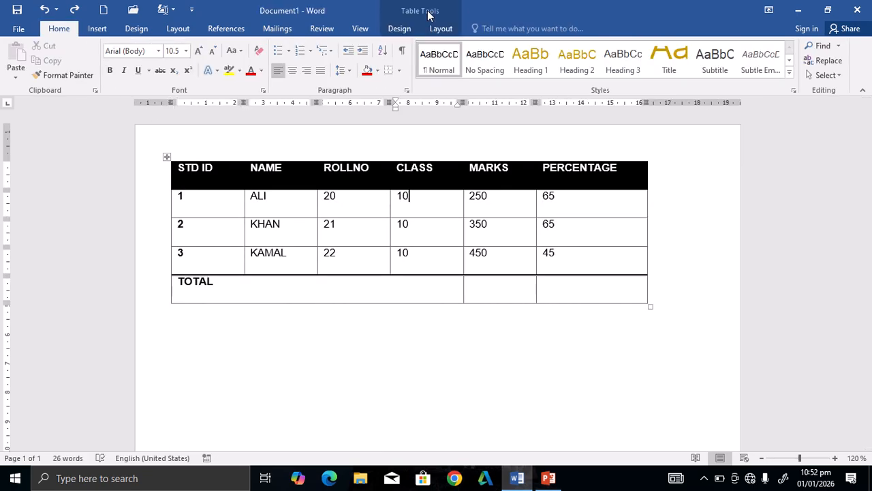
click(402, 28)
click(442, 28)
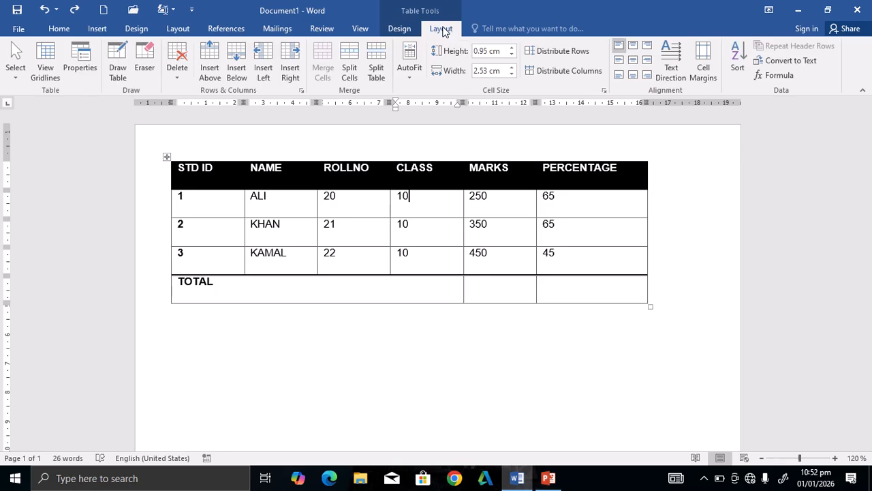
click(123, 63)
mouse_move(179, 317)
mouse_down()
mouse_move(301, 397)
mouse_move(642, 387)
mouse_up()
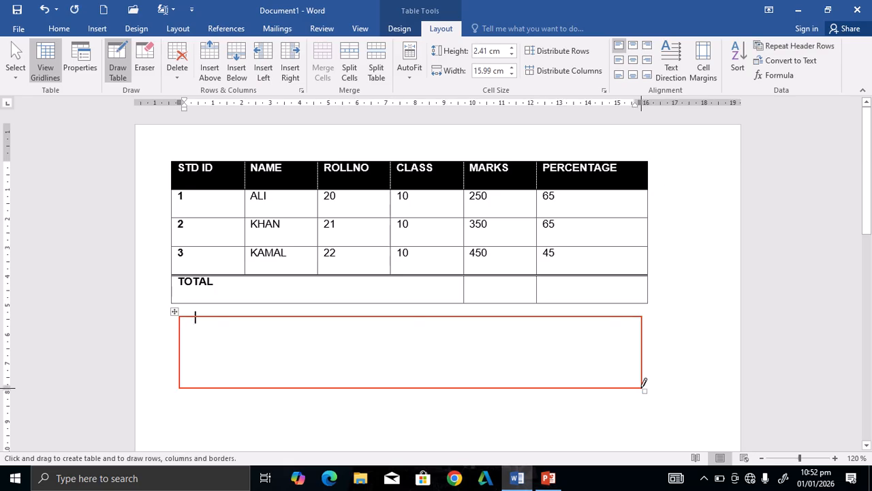
key(ctrl+z)
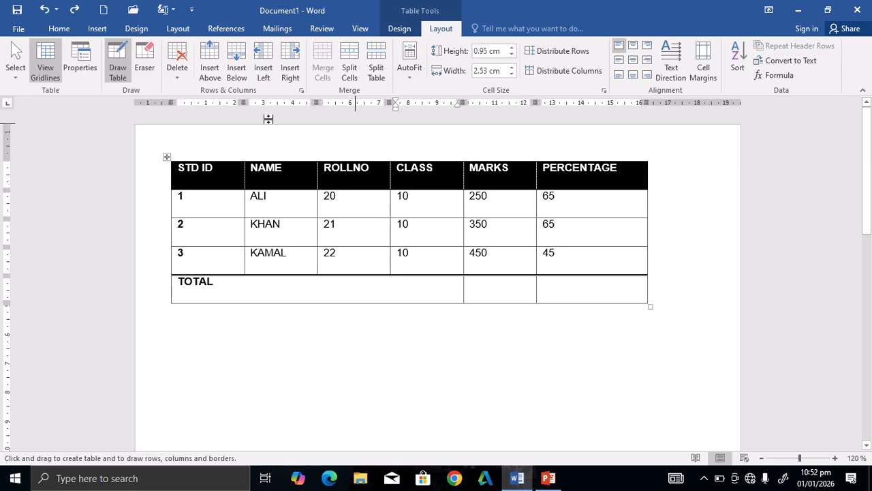
click(45, 60)
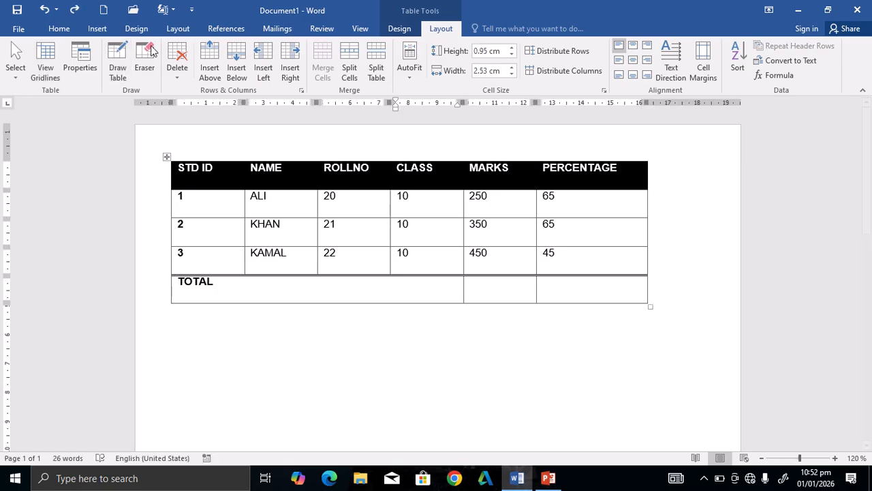
click(144, 68)
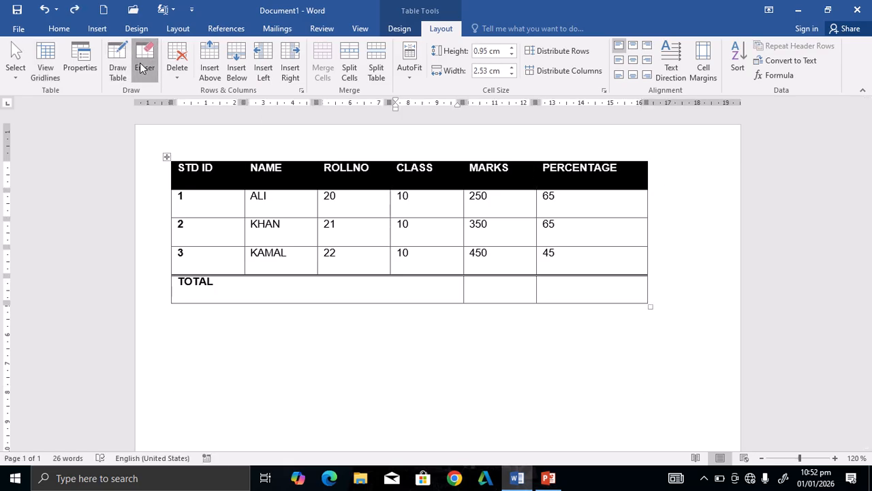
click(200, 282)
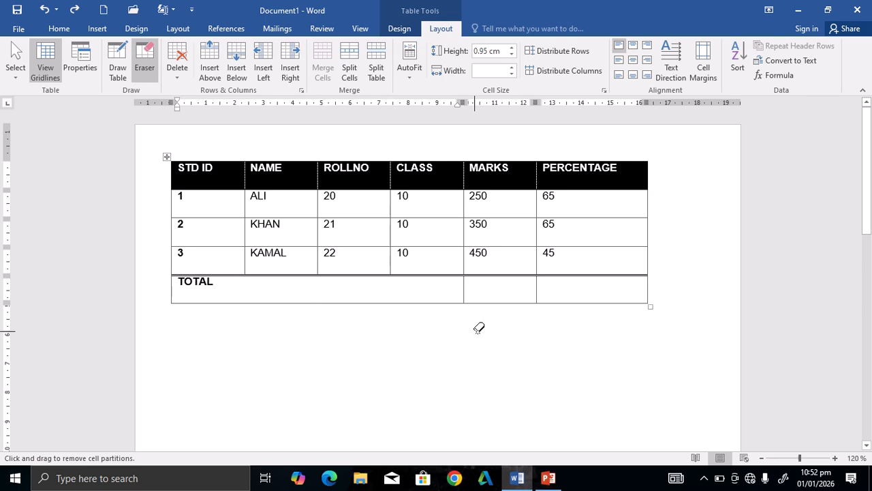
key(Escape)
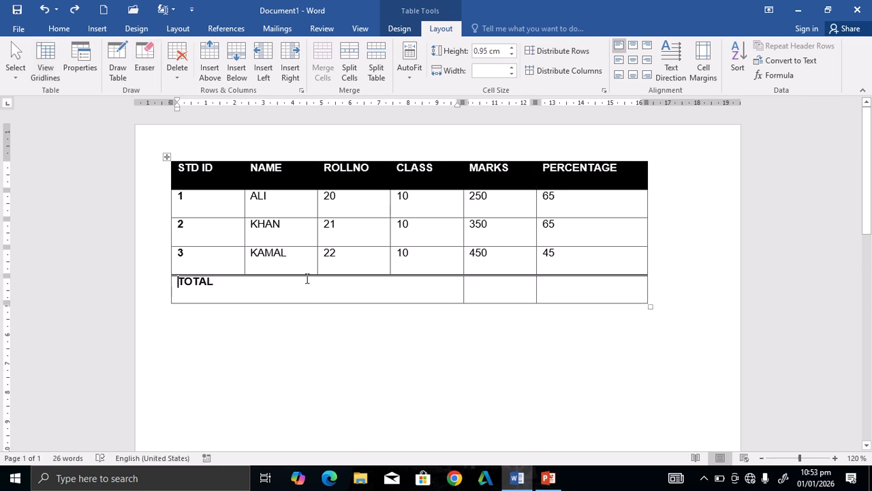
- Erase both vertical cell dividers in the TOTAL row with the Eraser, making it one full-width cell
click(140, 66)
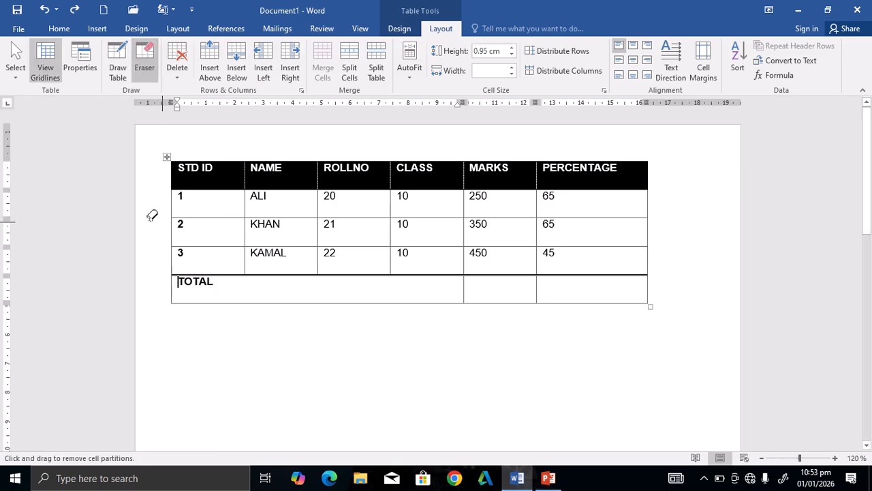
click(538, 282)
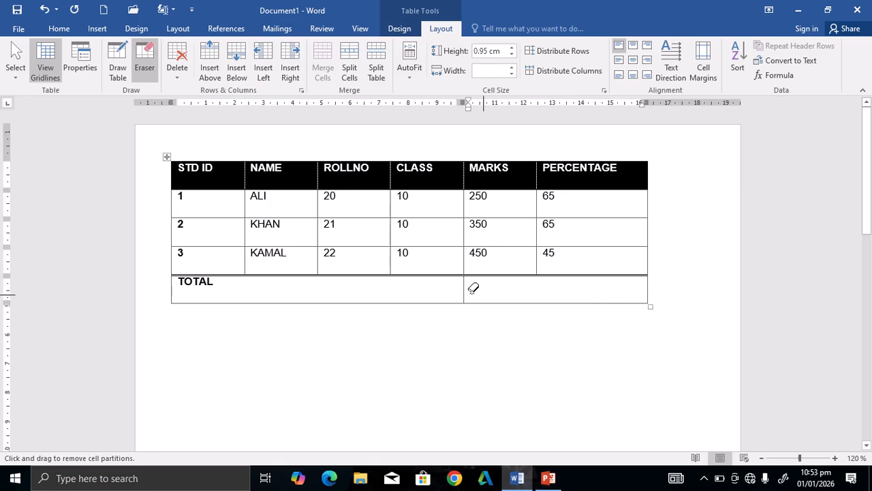
click(464, 287)
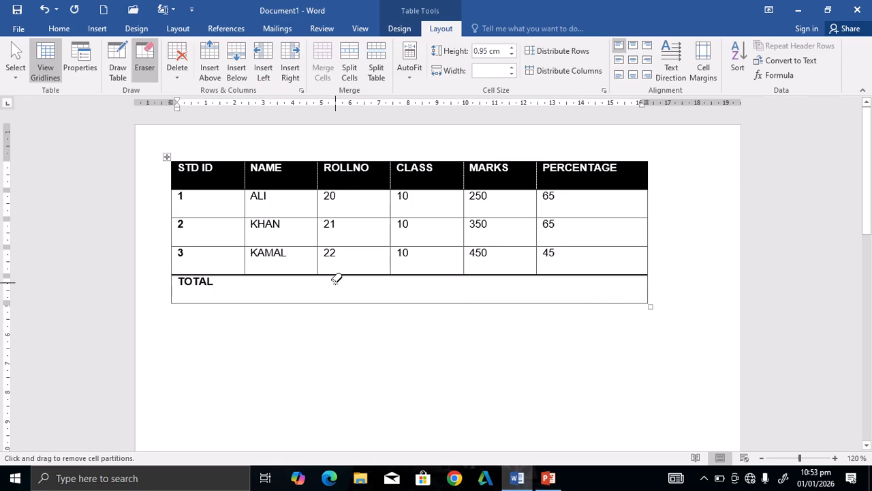
click(145, 69)
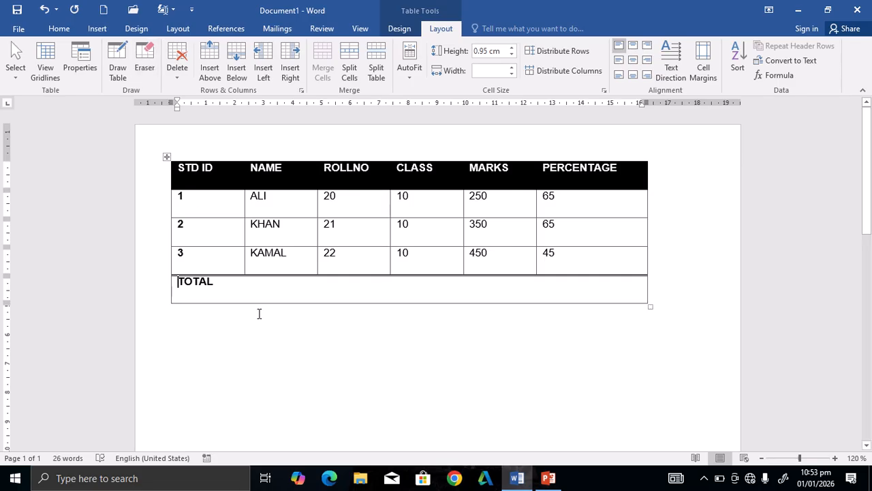
- Delete the NAME cell in student 1's row with the Shift cells left option, and undo the deletion
click(177, 82)
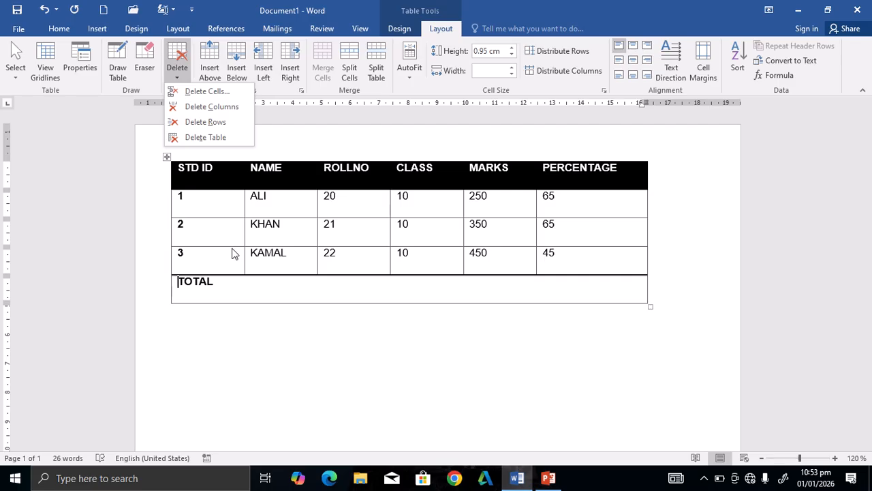
click(230, 207)
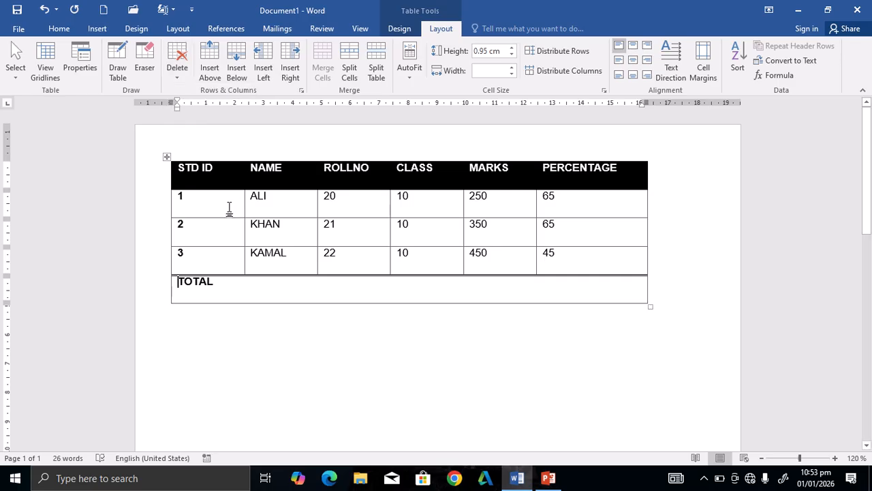
click(287, 199)
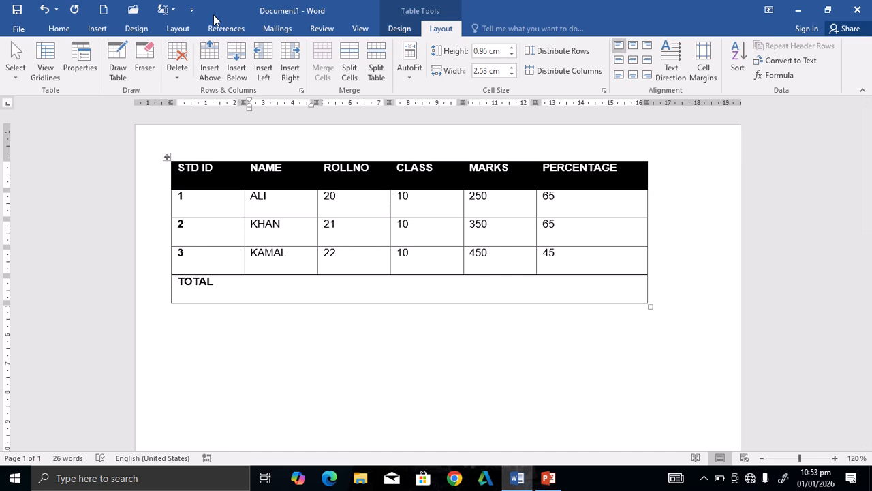
click(181, 81)
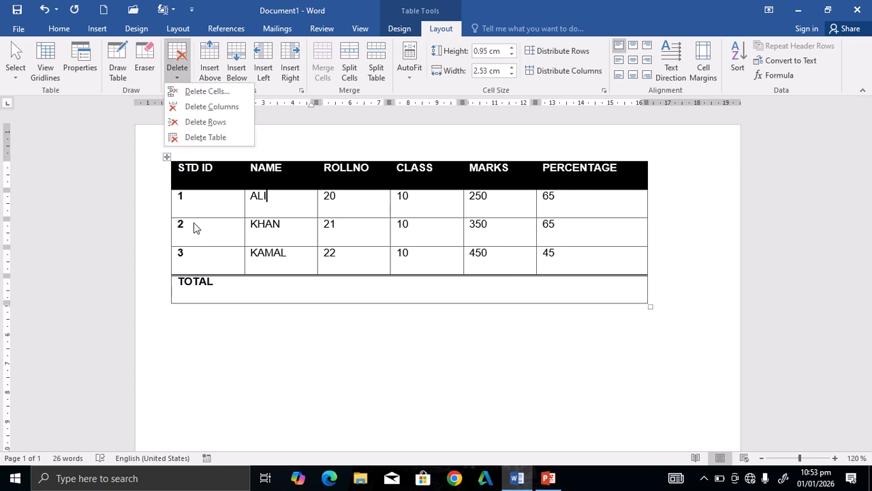
click(213, 95)
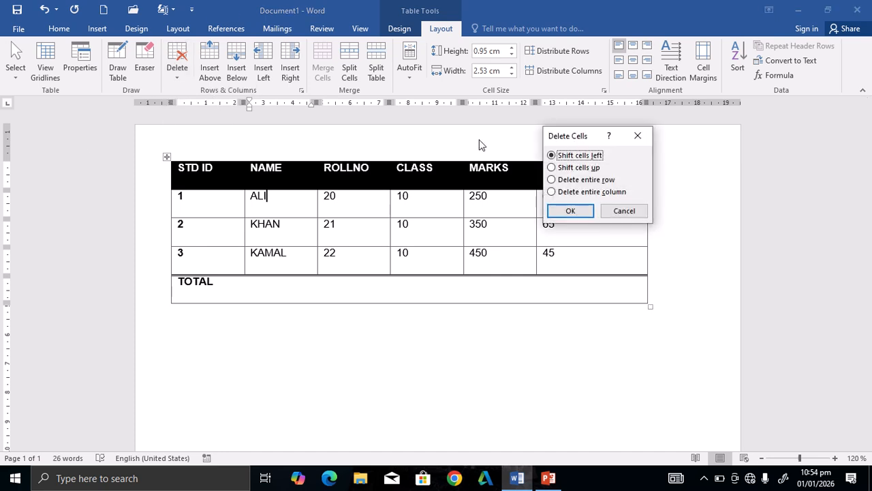
drag(580, 136, 391, 128)
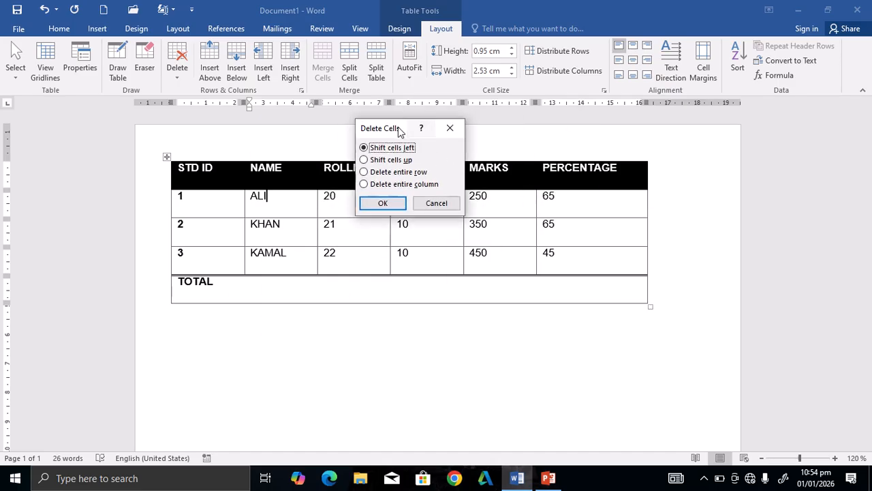
drag(399, 129, 516, 202)
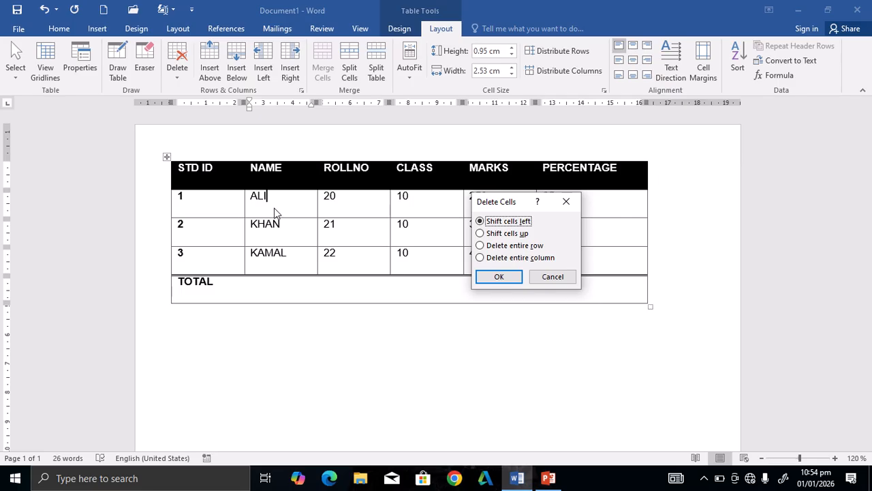
click(499, 276)
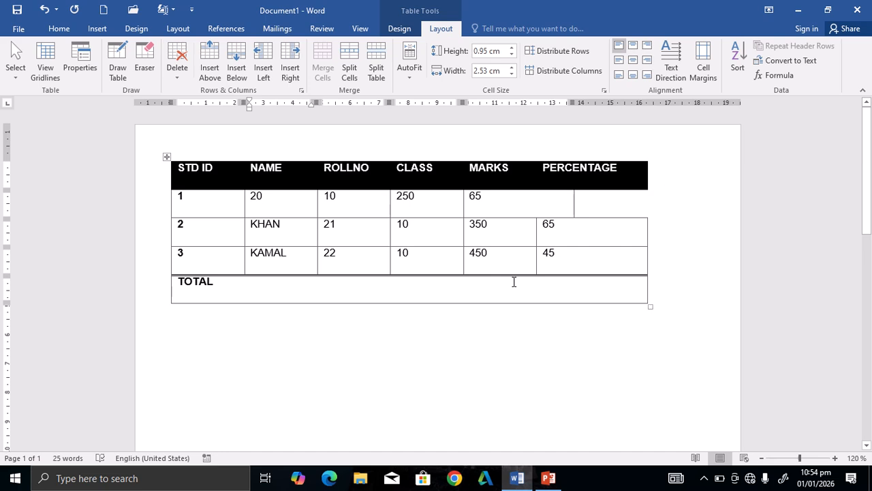
key(ctrl+z)
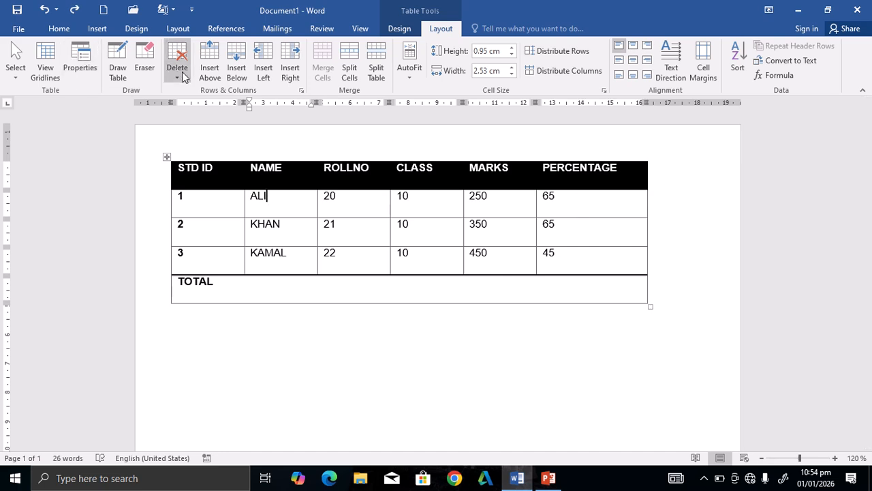
- Delete the entire NAME column from the student table, and undo the column deletion
click(180, 75)
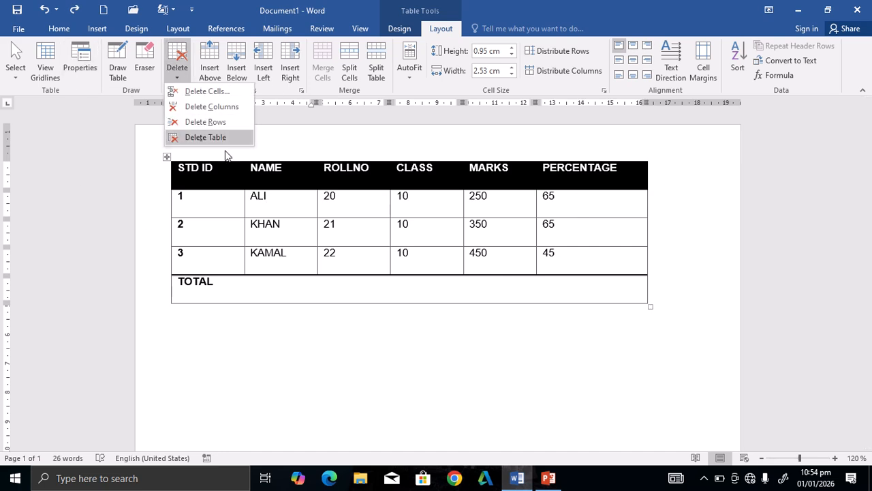
click(230, 107)
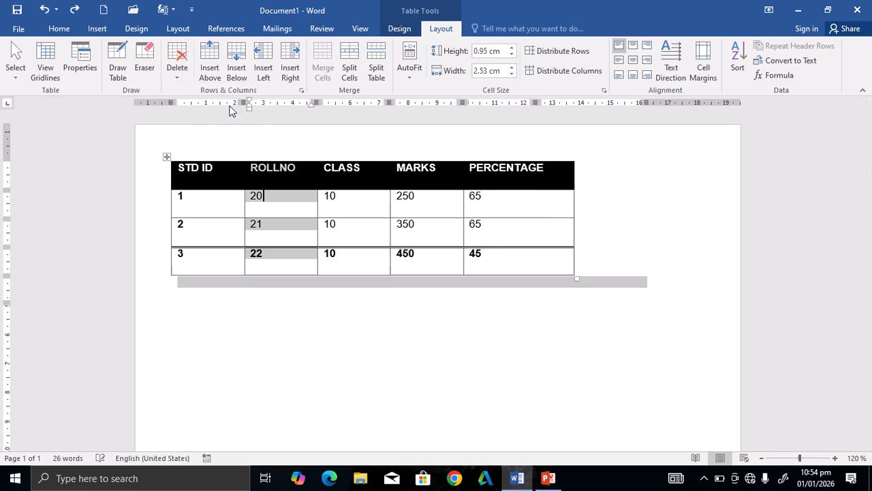
key(ctrl+z)
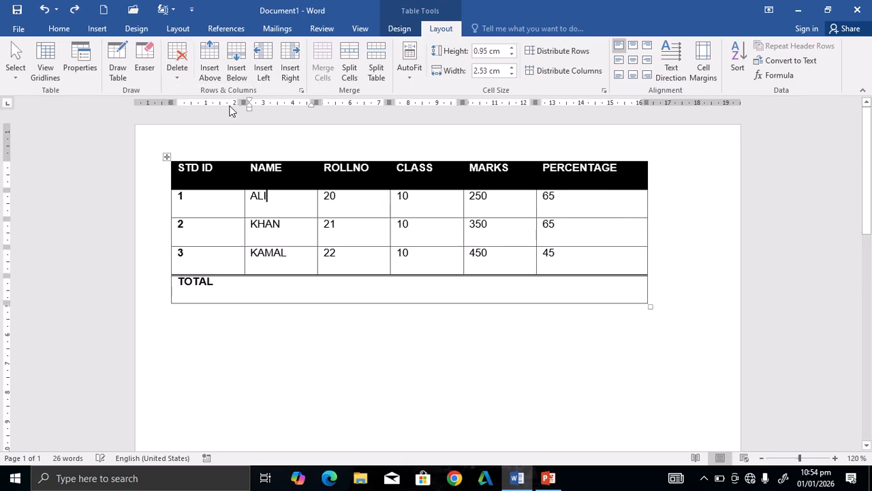
- Delete the first student's row from the table and undo the deletion
click(180, 75)
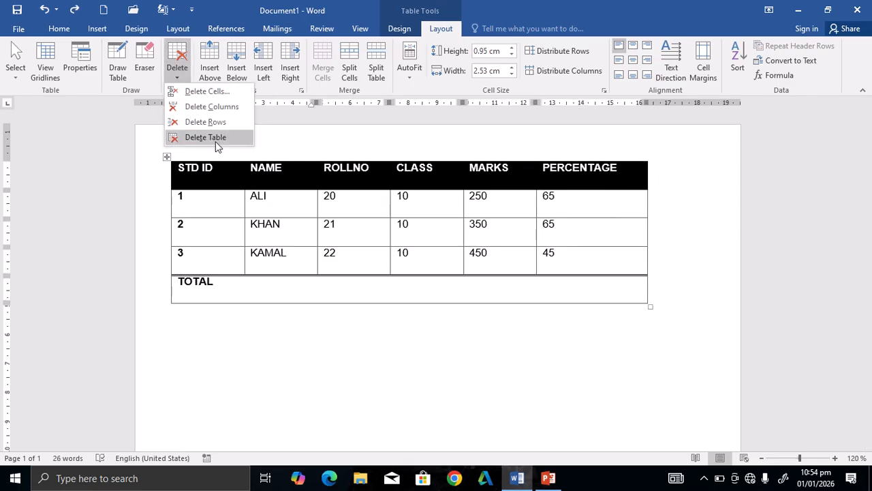
click(214, 122)
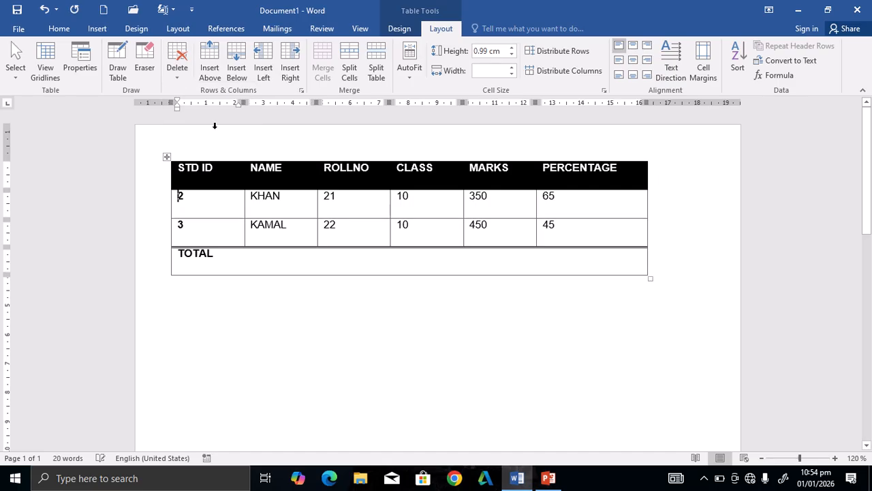
key(ctrl+z)
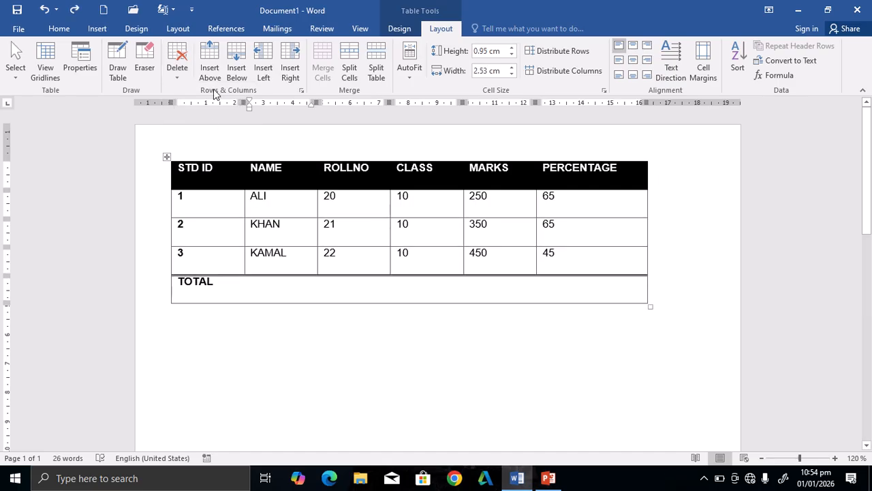
- Delete the entire student table and undo the deletion
click(178, 80)
click(204, 137)
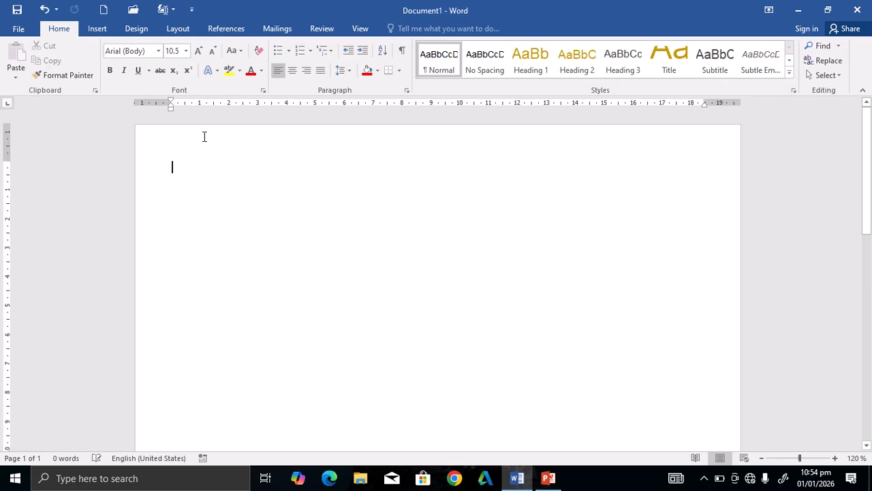
key(ctrl+z)
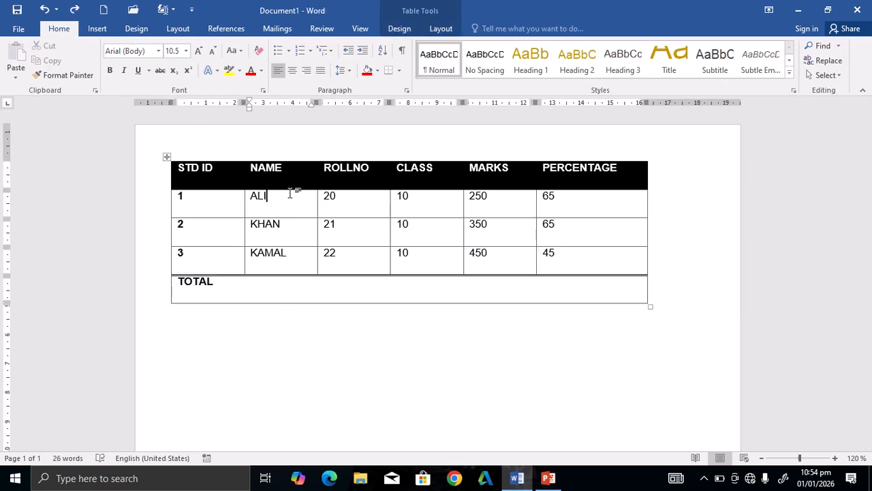
drag(292, 193, 310, 217)
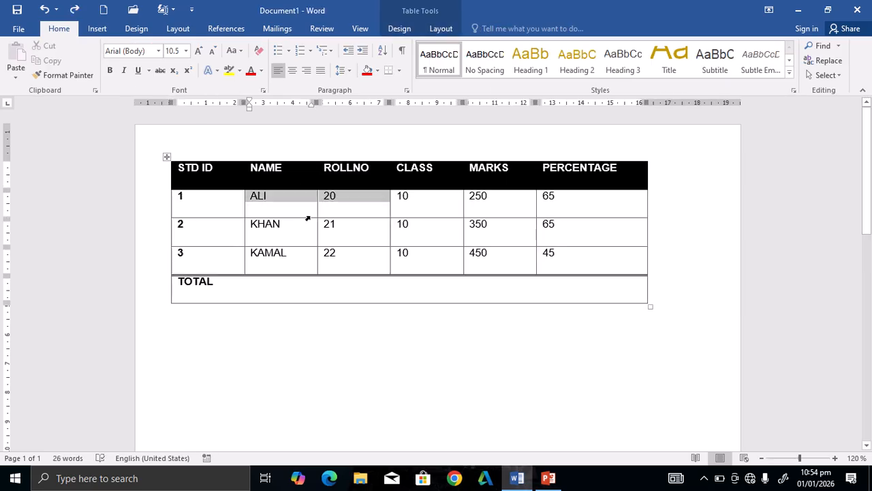
click(442, 30)
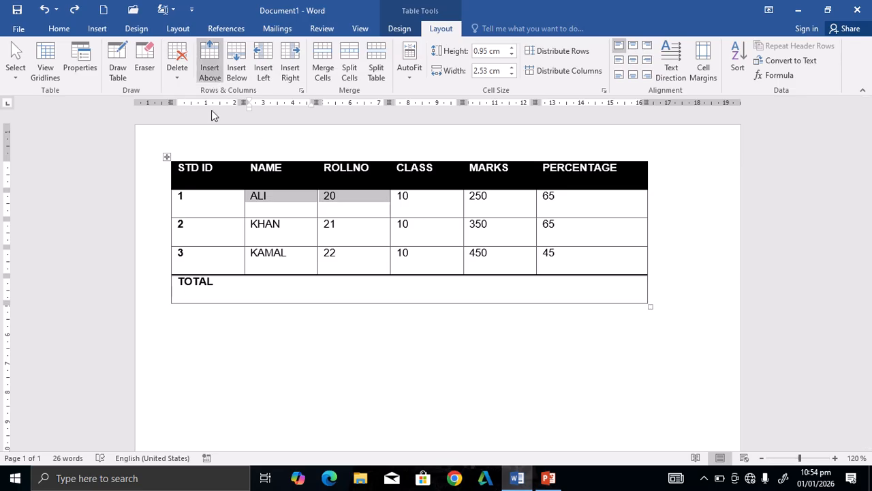
click(257, 238)
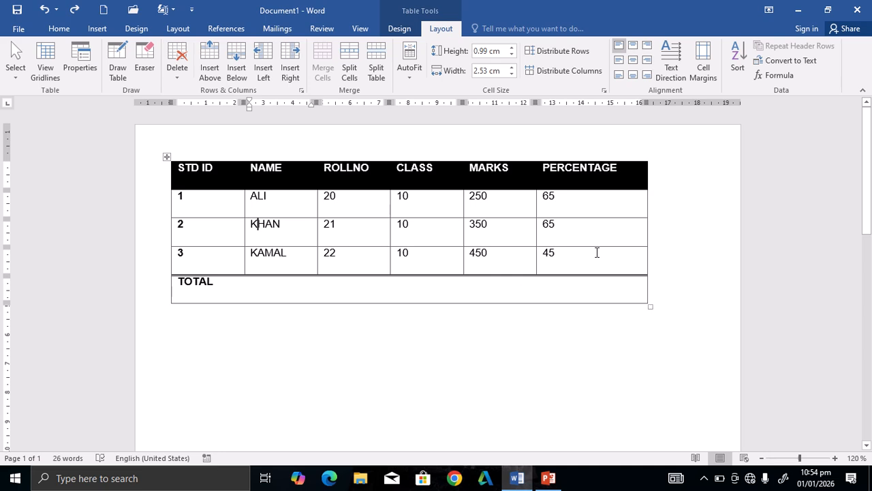
- Undo the latest edits to the TOTAL row, restoring its separate cell under MARKS and PERCENTAGE
click(569, 266)
click(571, 287)
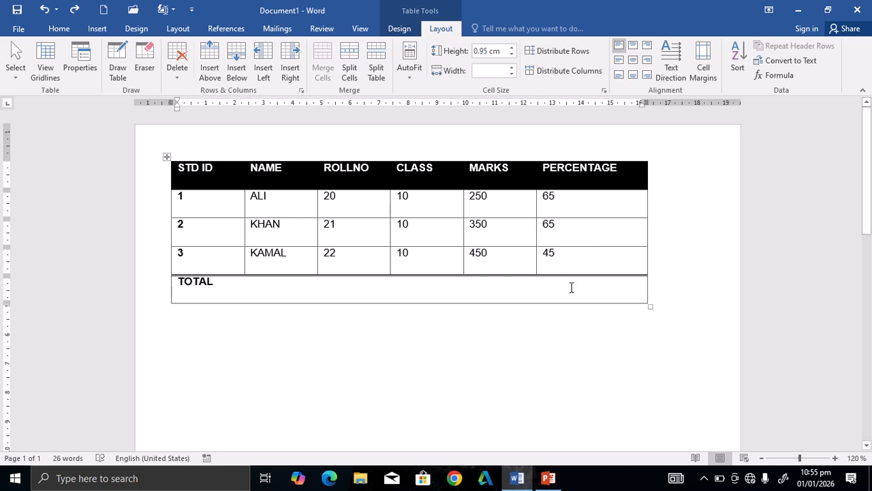
key(Tab)
key(ctrl+z)
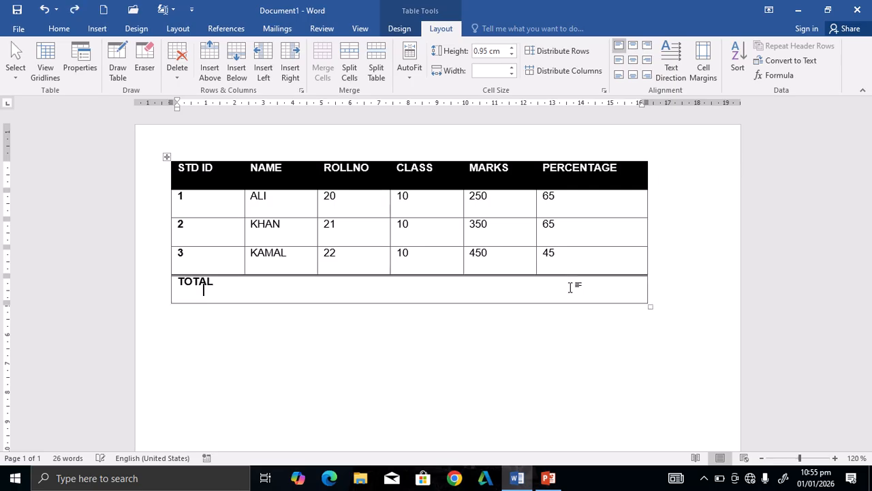
key(ctrl+z)
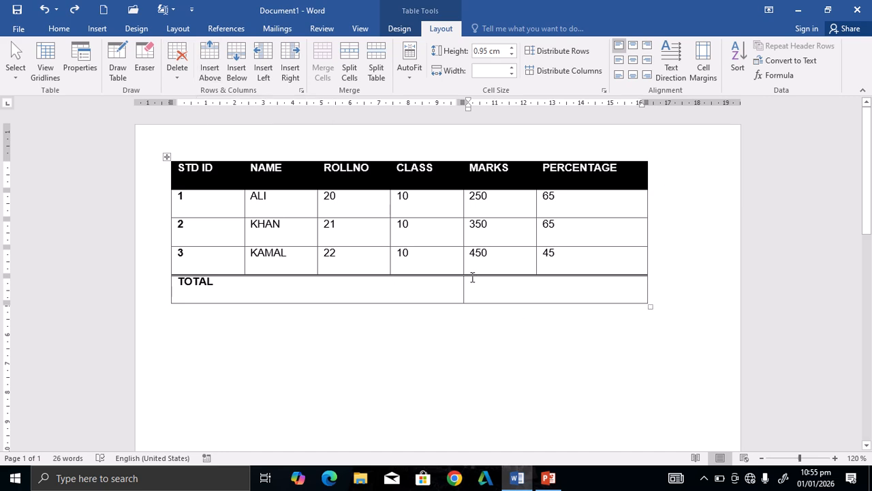
- Insert an empty row above the third student's row and enter 3 as its STD ID
click(560, 254)
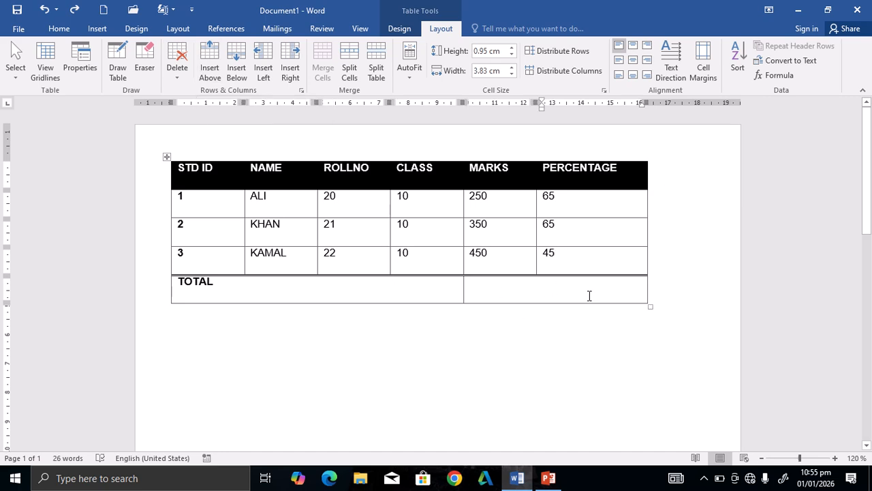
click(288, 261)
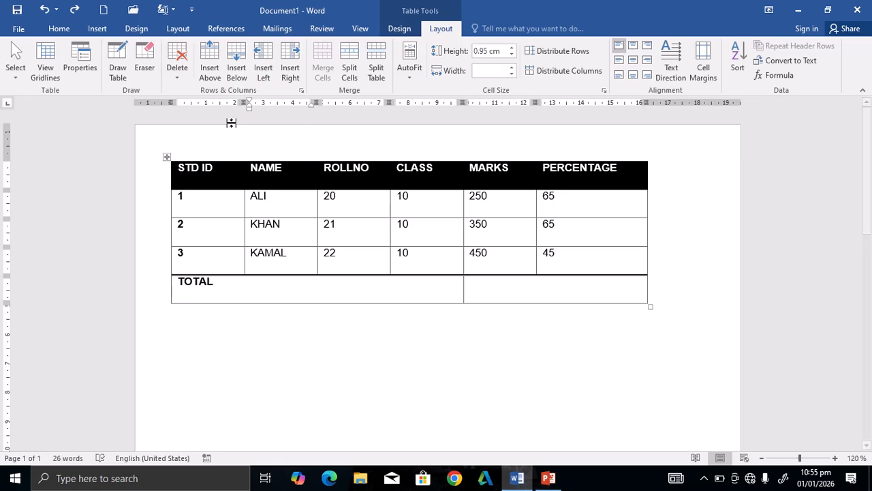
click(212, 69)
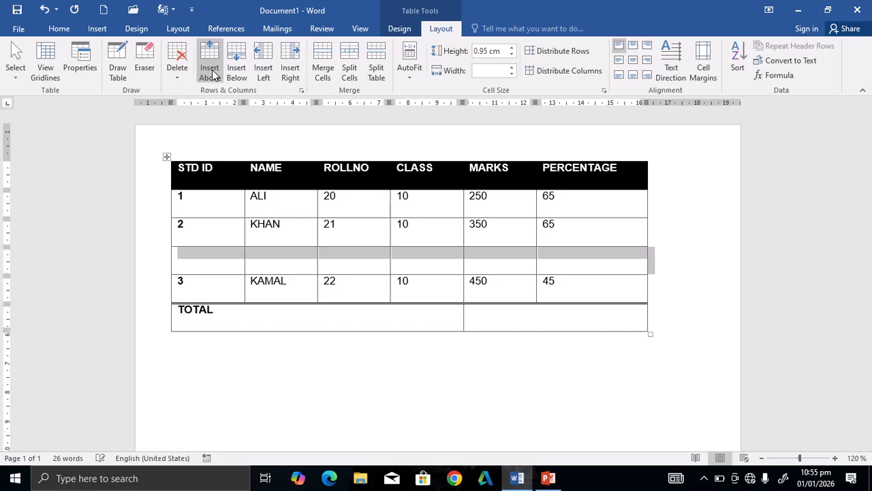
click(214, 259)
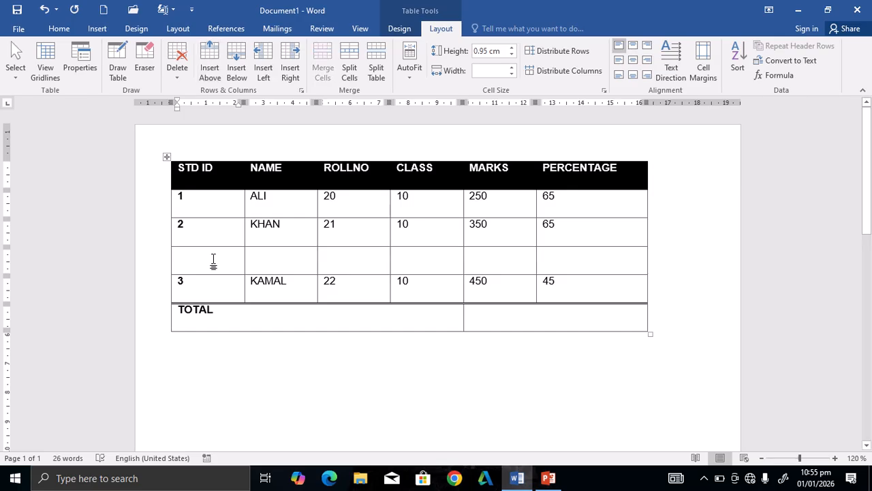
text(3)
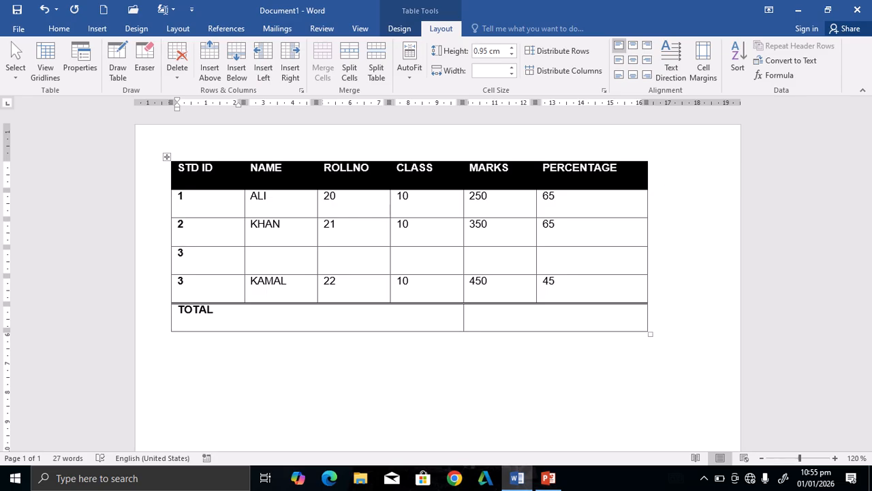
- Change the STD ID of the last student row to 4
key(Down)
key(BackSpace)
text(4)
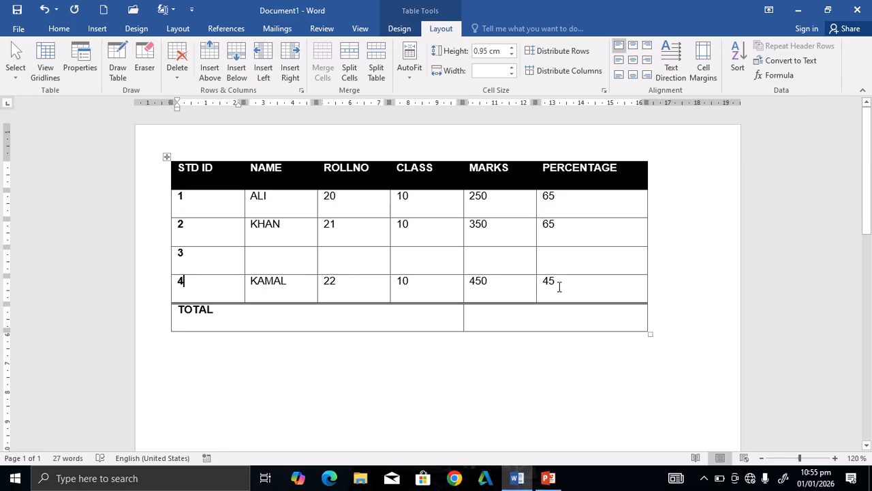
- Undo the STD ID changes and the row insertion above the last student
key(ctrl+z)
key(ctrl+z)
key(ctrl+z)
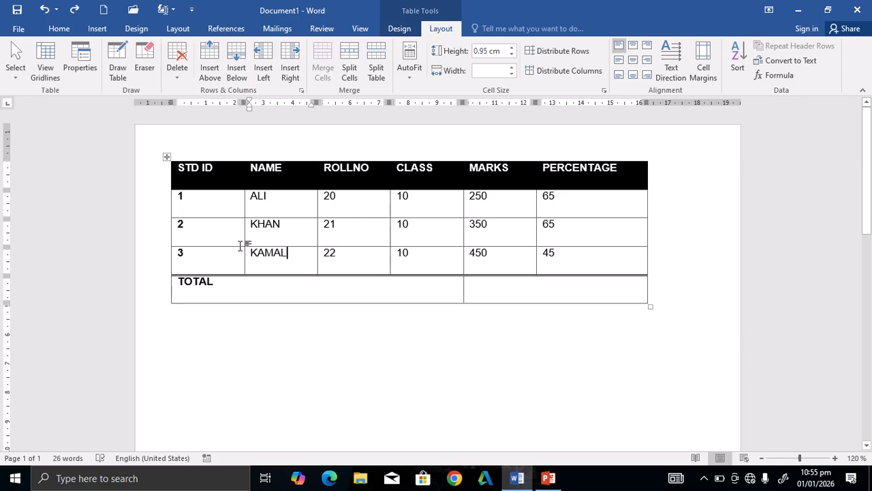
- Insert an empty row between the third student's row and the TOTAL row, and undo the insertion
click(295, 225)
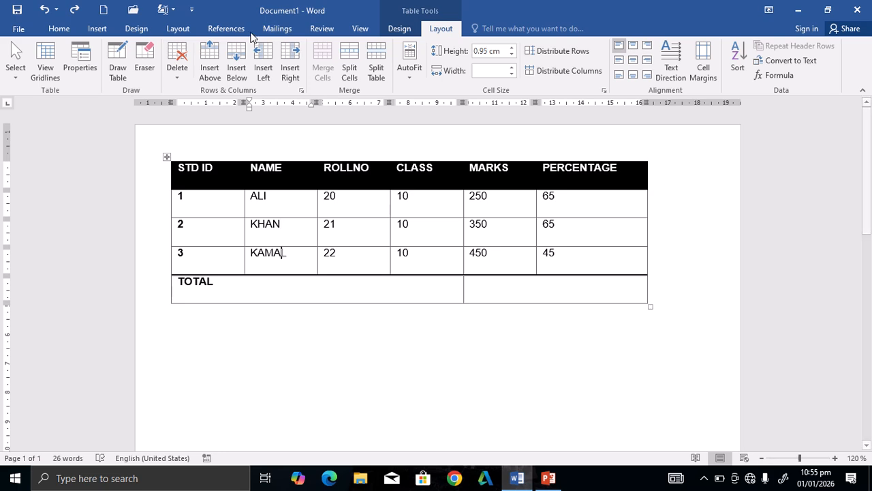
click(232, 70)
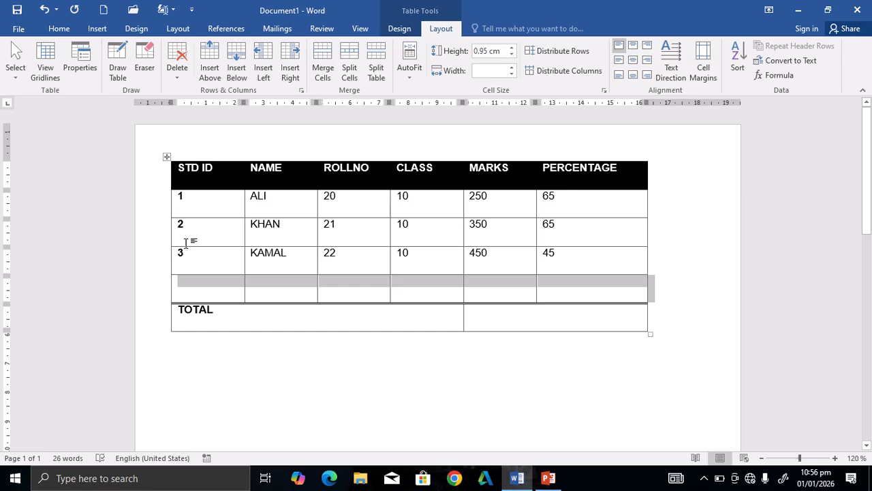
click(194, 287)
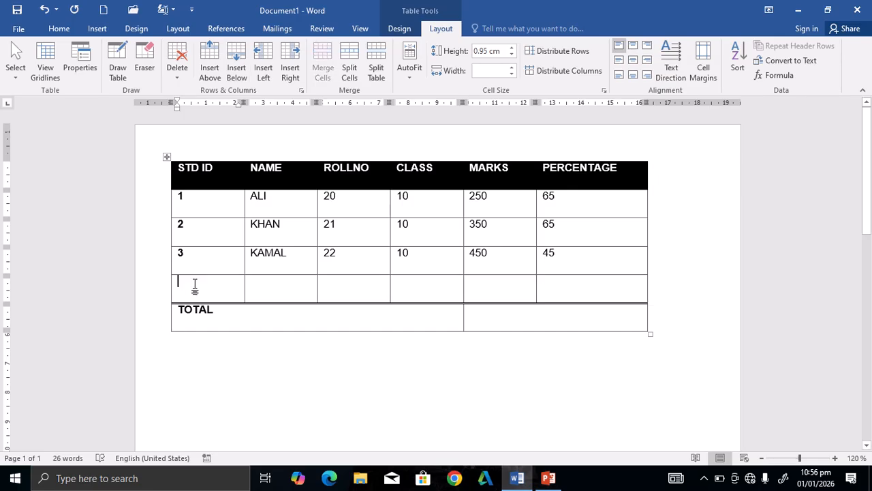
key(ctrl+z)
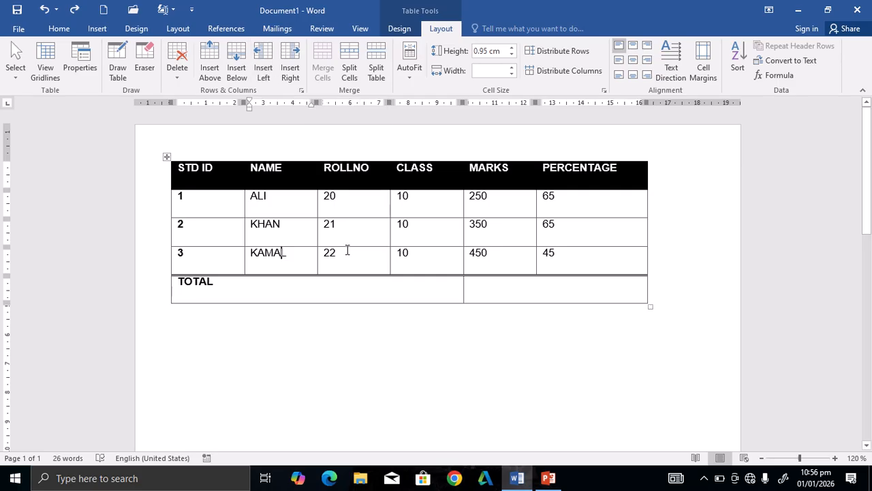
- Insert a column to the left of ROLLNO and head it GENDER
click(345, 224)
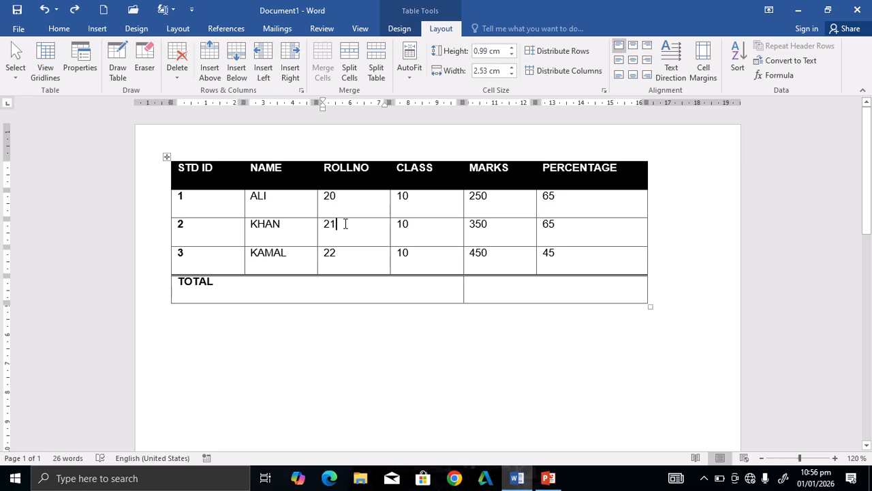
mouse_move(346, 224)
mouse_down()
mouse_move(316, 222)
mouse_move(344, 226)
mouse_up()
click(344, 226)
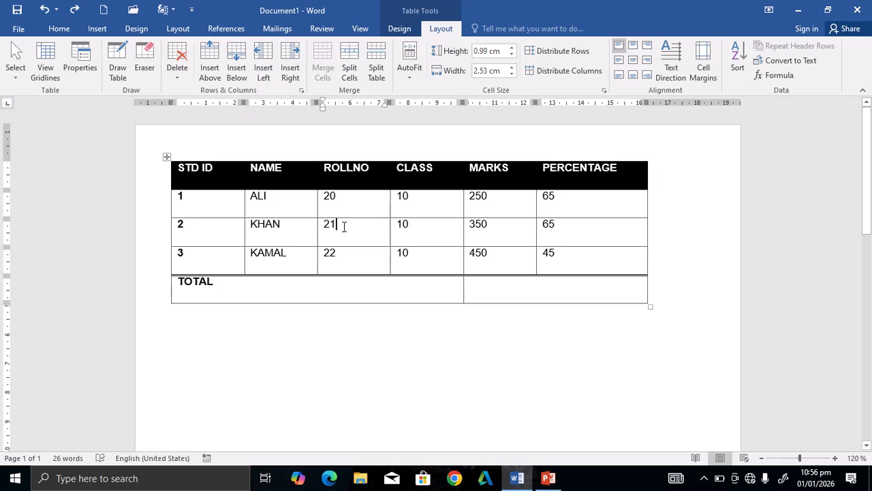
click(264, 66)
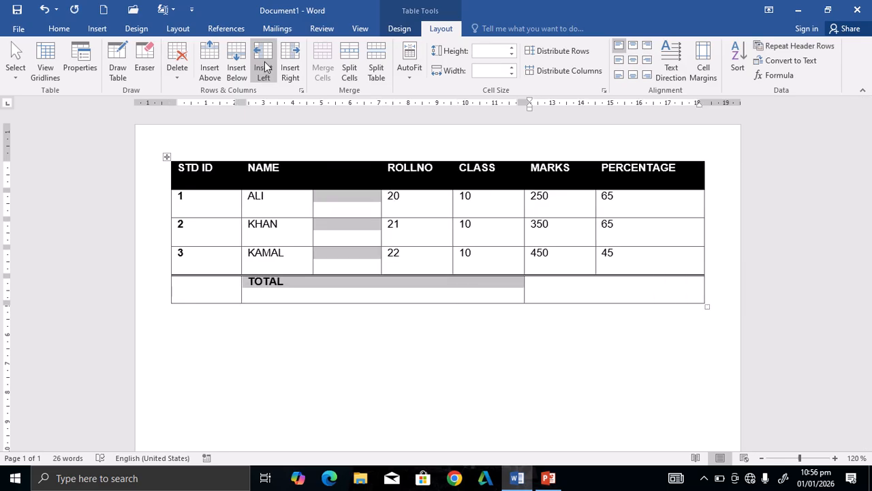
click(340, 169)
text(G)
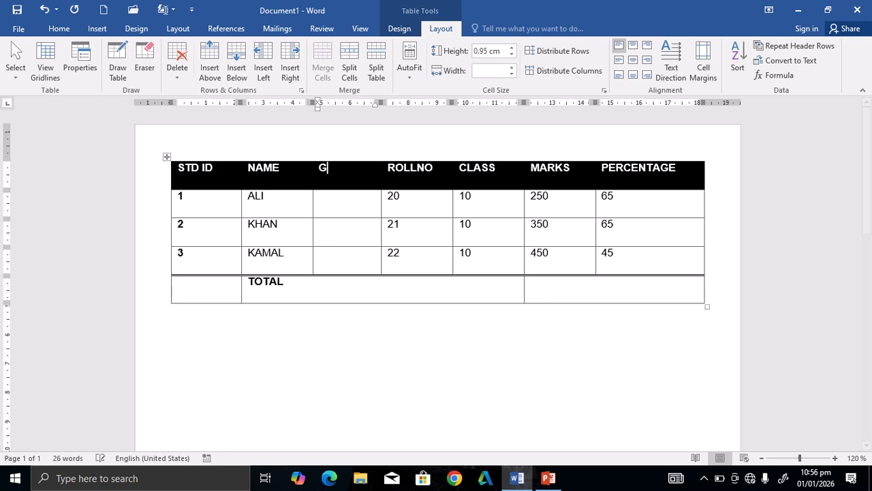
text(ENDER)
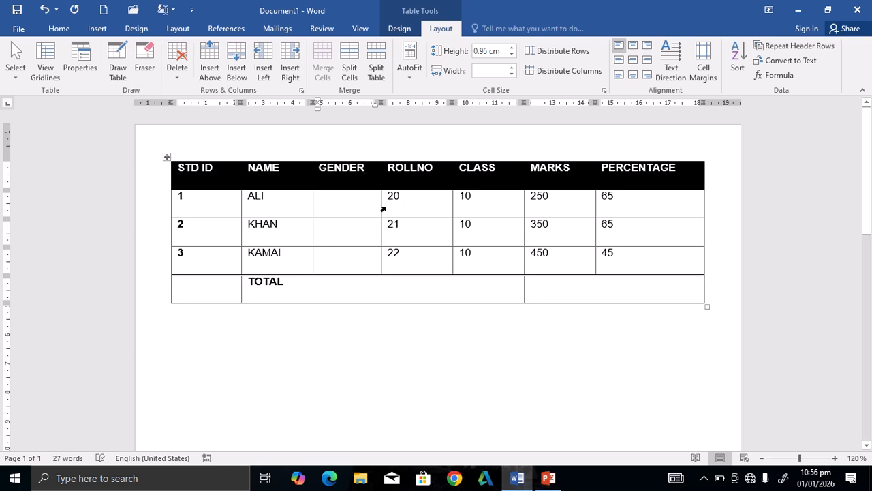
- Fill the GENDER column with MALE for the first two students and FEMALE for the third
click(340, 207)
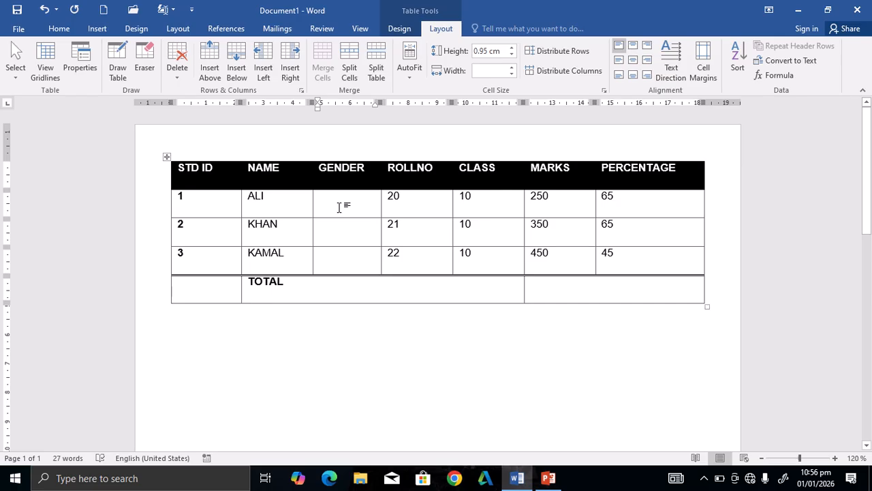
text(MALE)
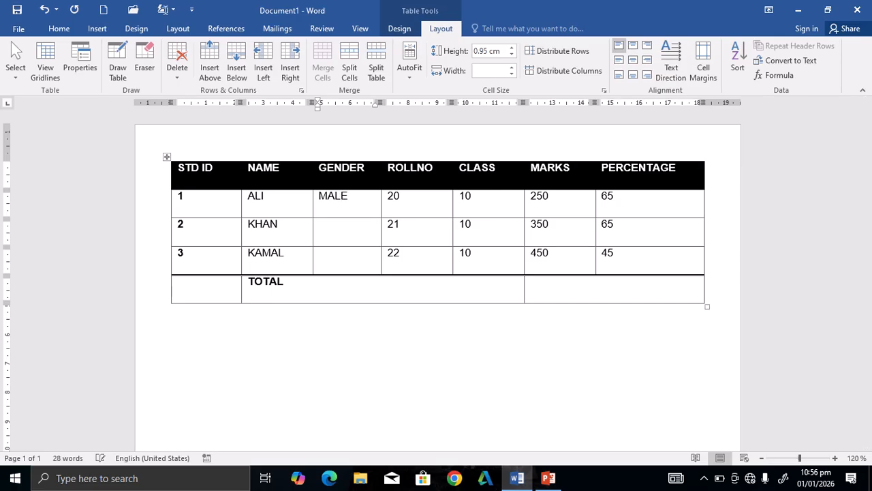
key(Down)
text(MAL)
key(Down)
text(FEMALE)
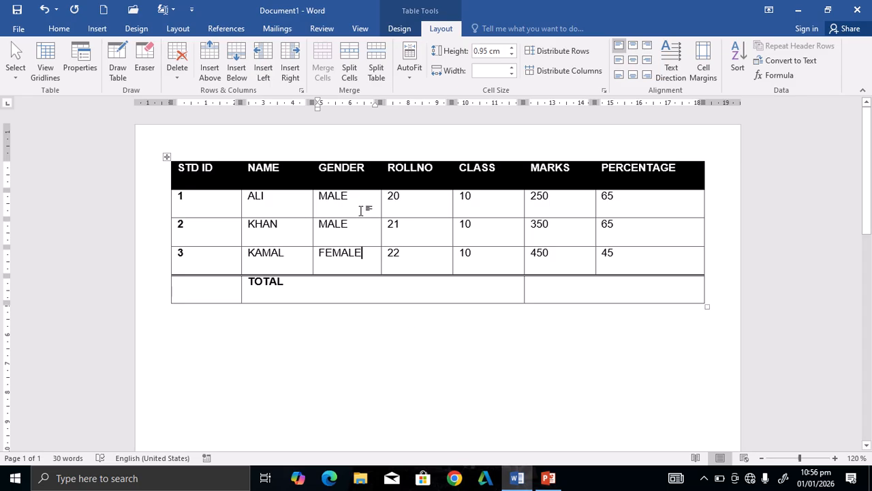
- Insert a column to the right of GENDER and head it ADRESS
click(297, 75)
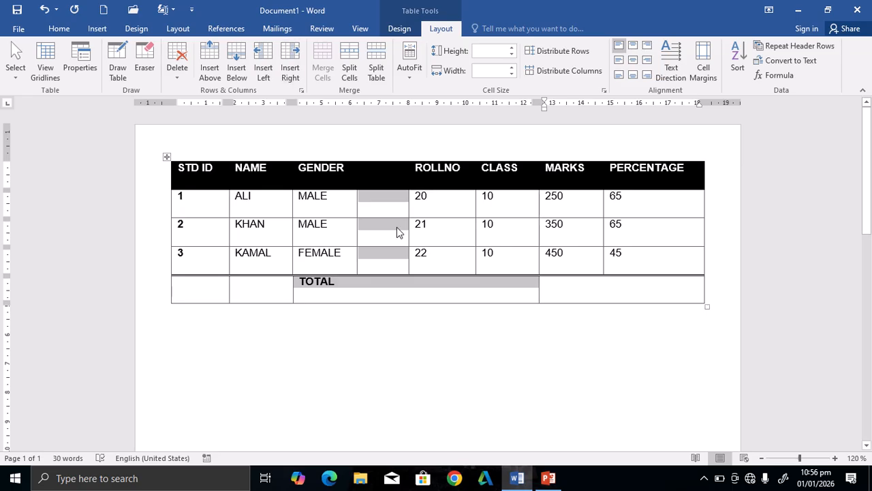
click(374, 167)
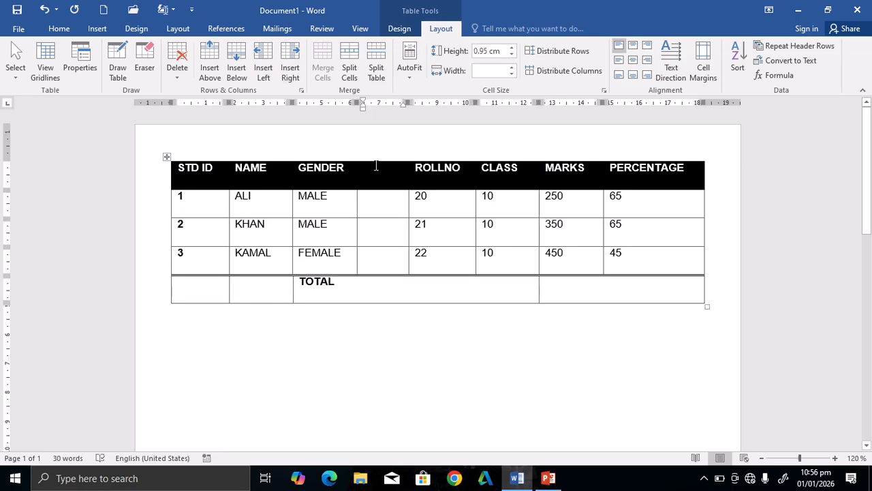
text(ADRESS)
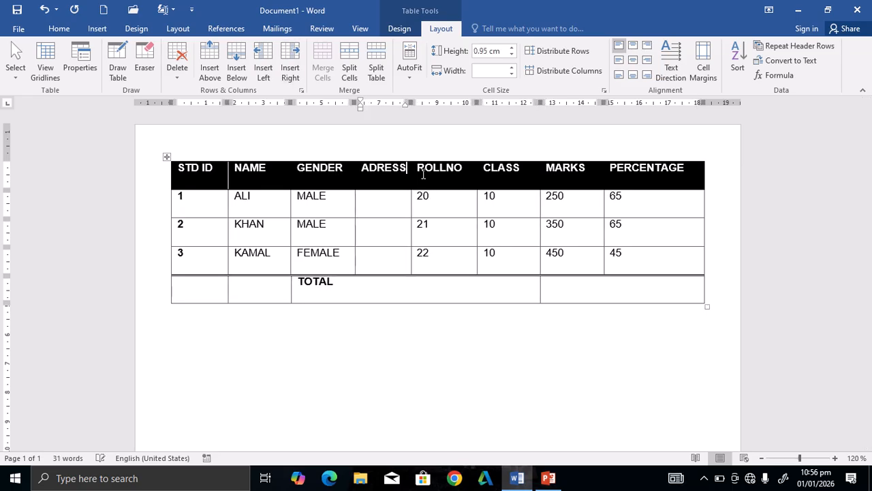
- Fill the ADRESS column with placeholder text: ==== for the first student and == for the second and third
click(378, 202)
text(==)
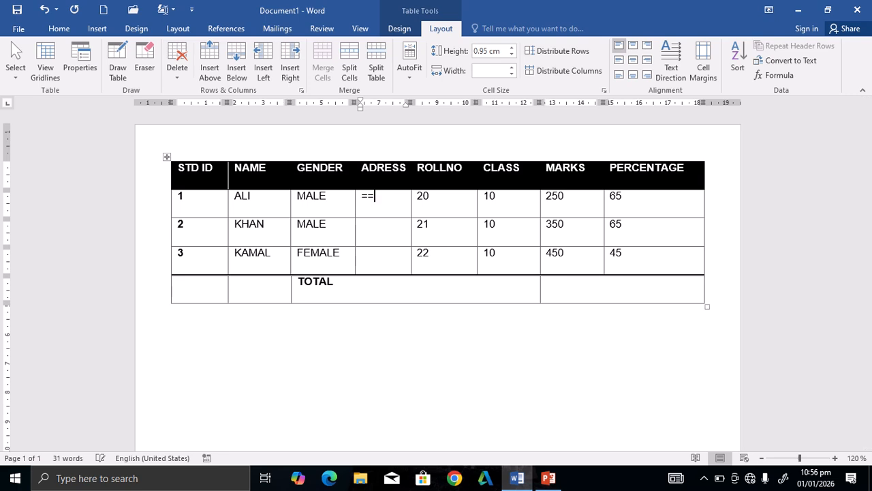
text(==)
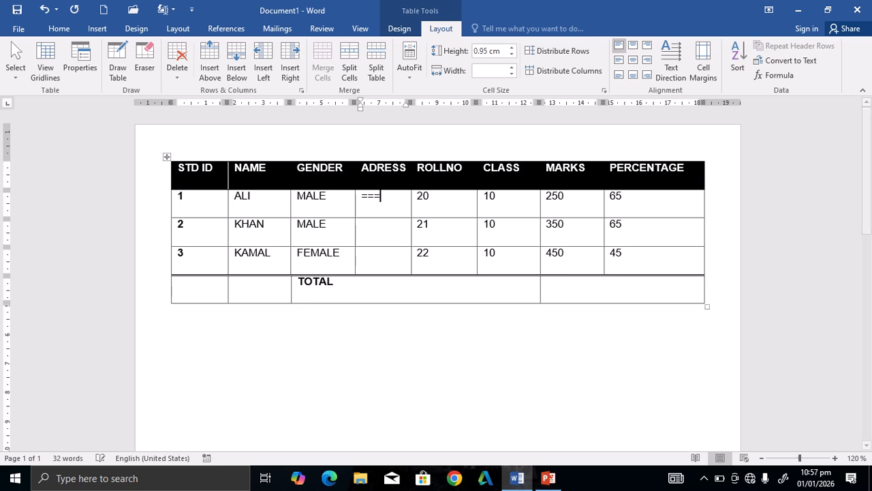
click(382, 237)
text(==)
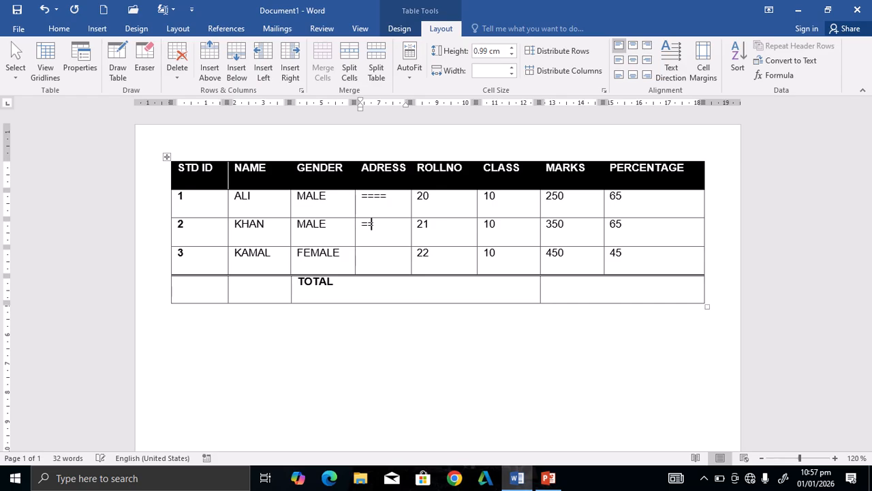
key(Down)
text(==)
- Delete the document's entire content and insert a new table with four columns and three rows
key(ctrl+a)
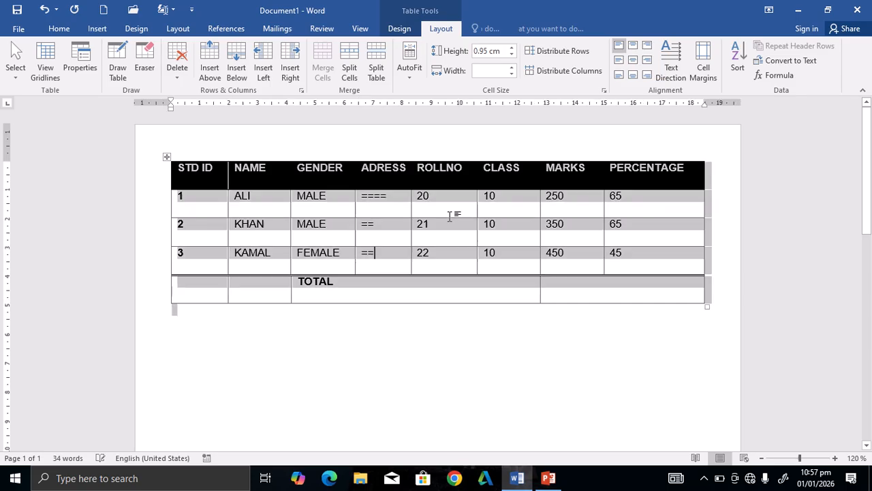
key(Delete)
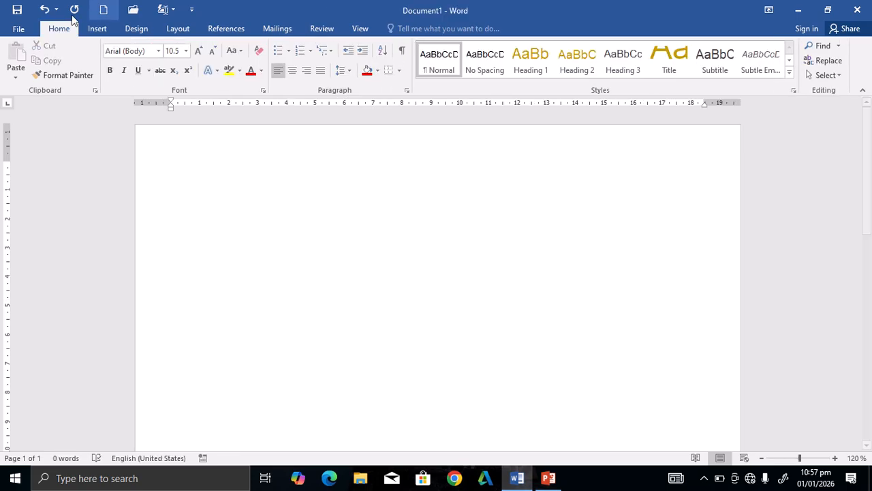
click(96, 28)
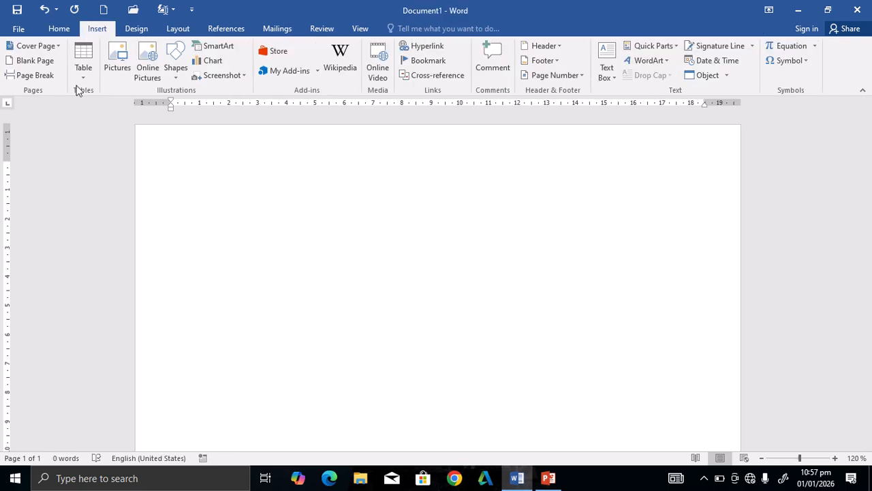
click(80, 73)
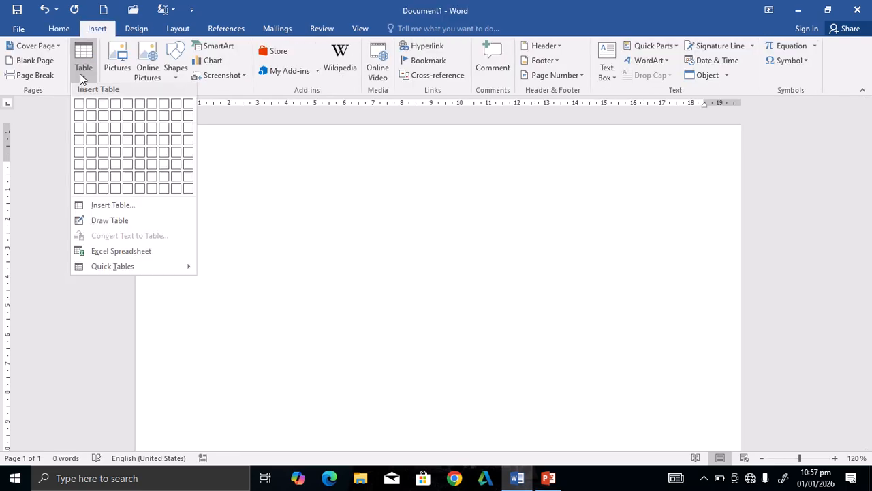
click(113, 131)
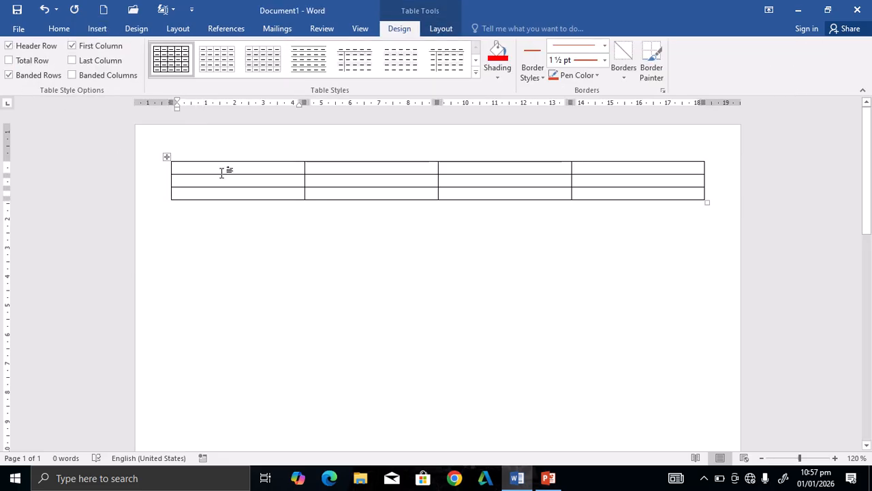
- Head the first three columns EMPLOY NAME, EMPLOY GENDER and EMPLOY SALRY
text(EMPLO)
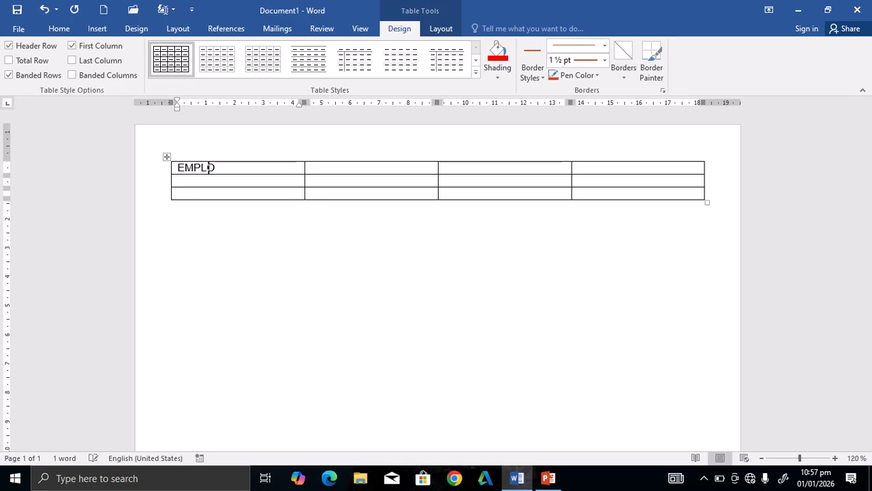
text(Y NAME)
key(Tab)
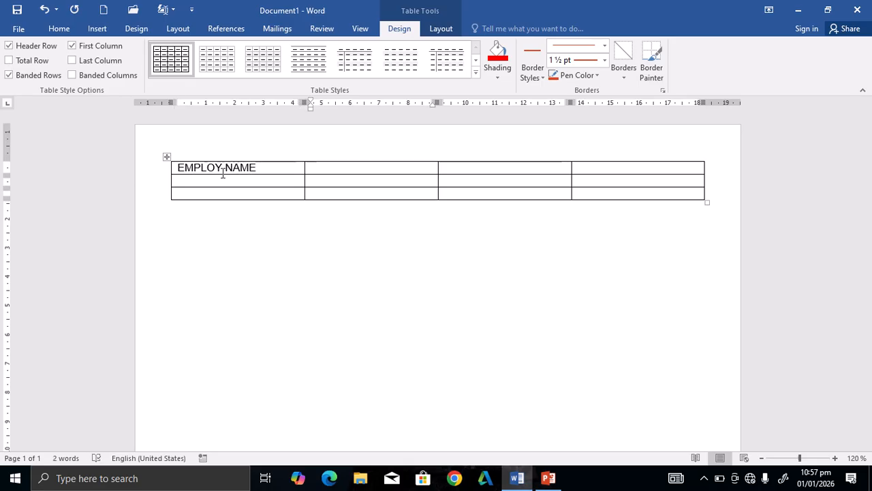
text(EMPLOY GENDER)
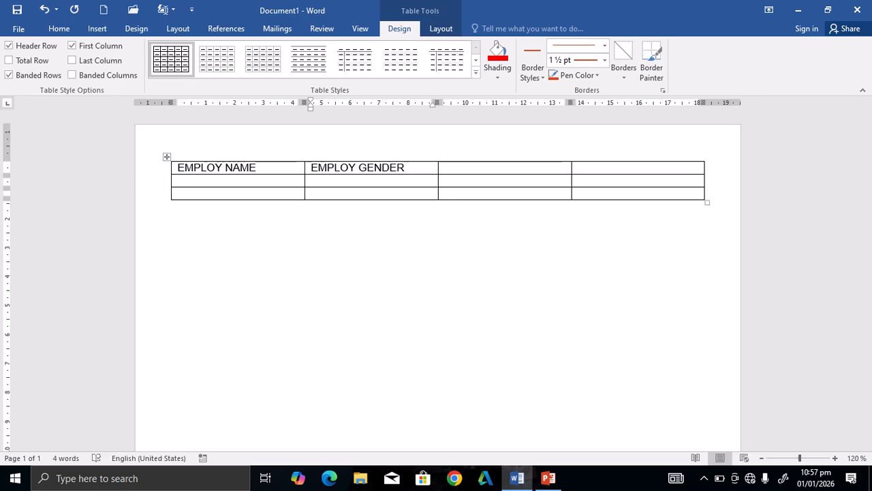
key(Tab)
text(EMPLO)
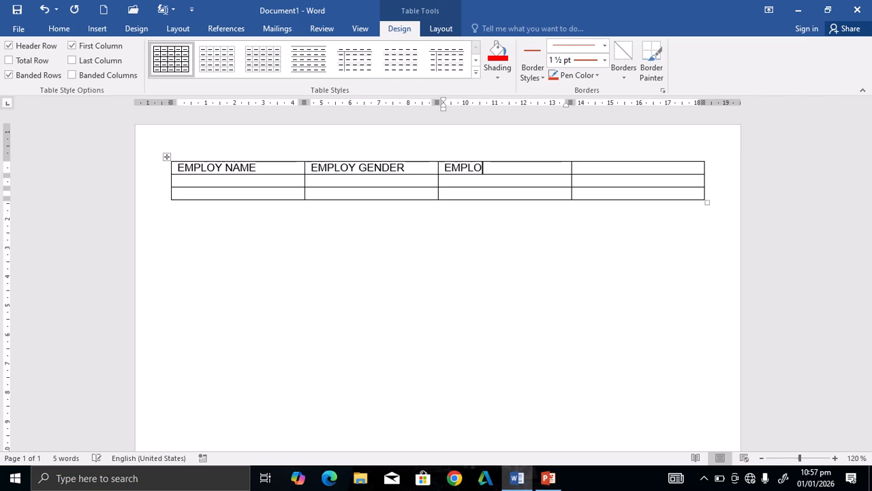
text(Y)
text(CODE)
key(BackSpace)
key(BackSpace)
key(BackSpace)
text(SALRY)
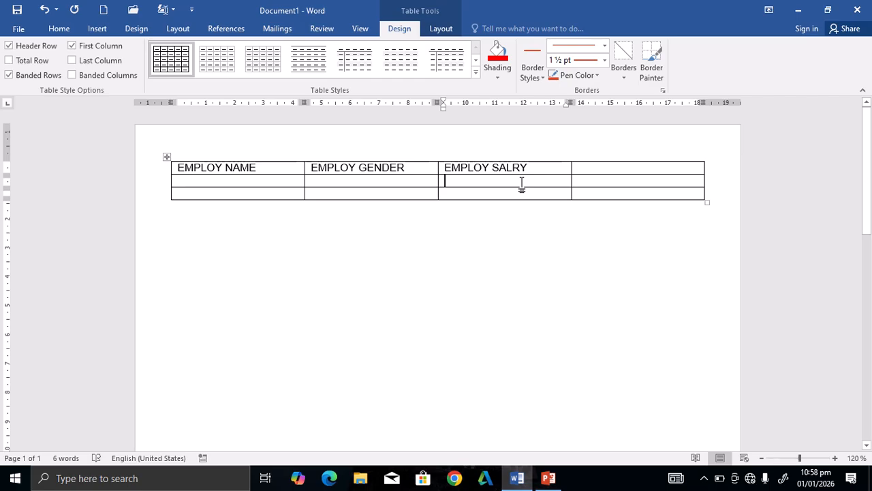
- Enter the subheadings DOLLER and PKR in the last two cells of the second row
text($)
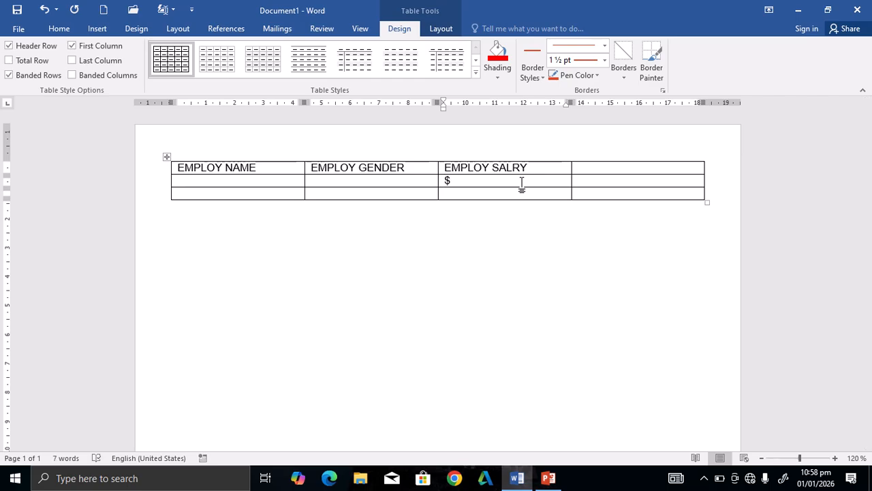
key(BackSpace)
text(DOLLER)
key(Tab)
text(P)
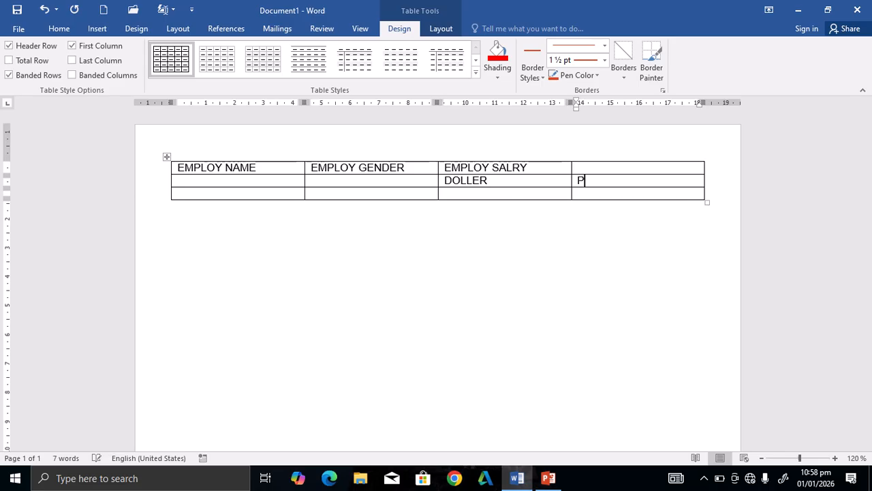
text(KR)
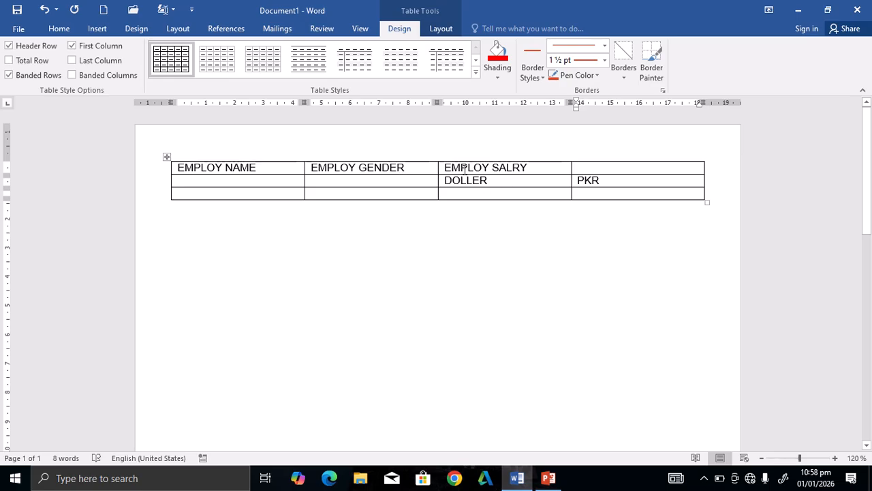
- Merge the EMPLOY SALRY cell with the empty header cell beside it and centre its text at the top
drag(445, 167, 637, 160)
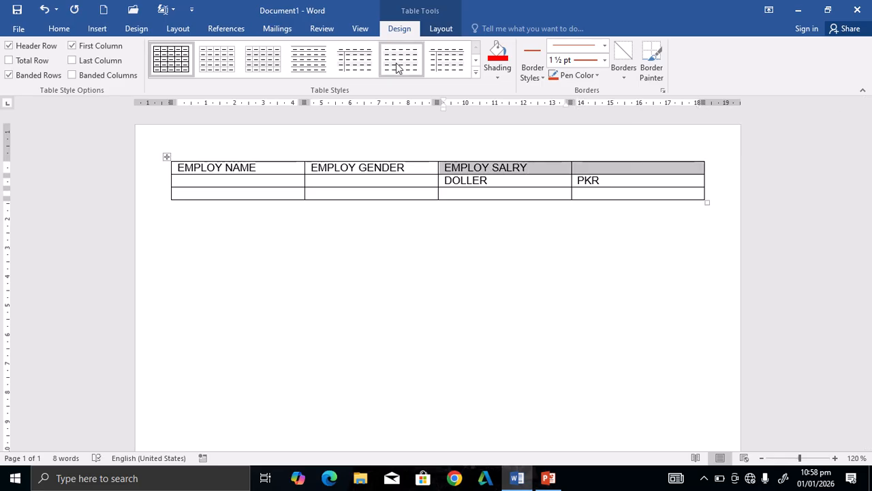
click(441, 29)
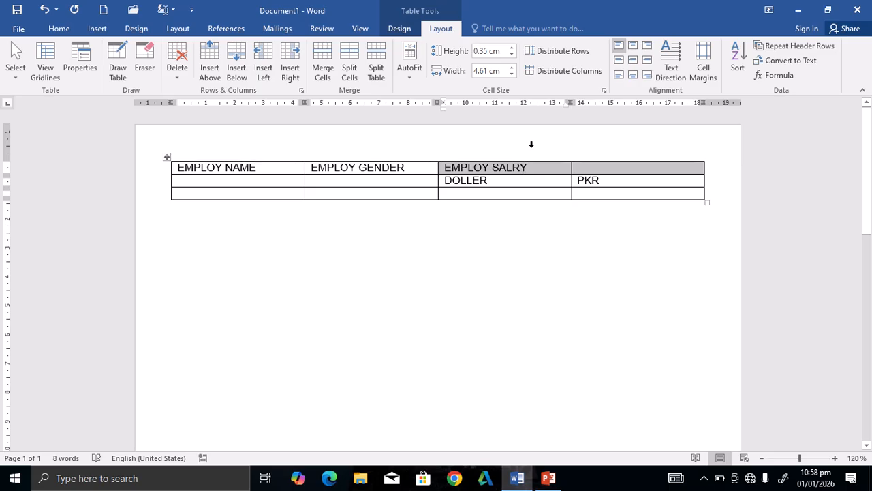
click(326, 57)
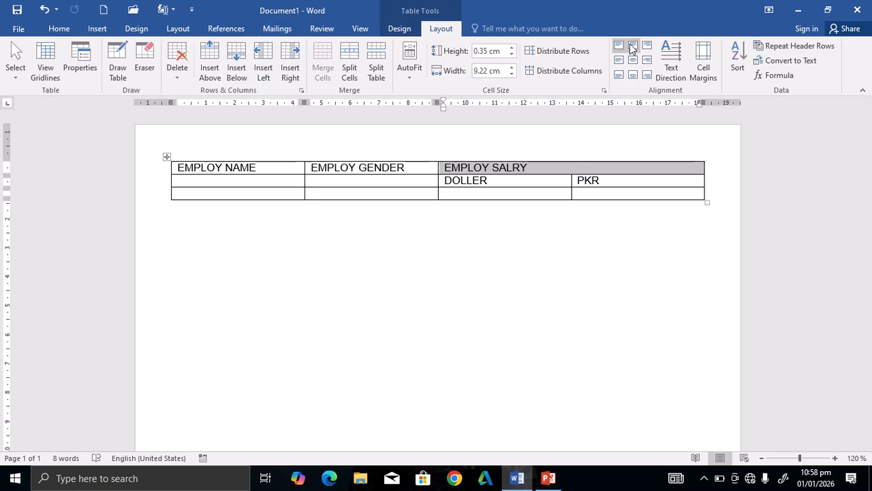
click(632, 46)
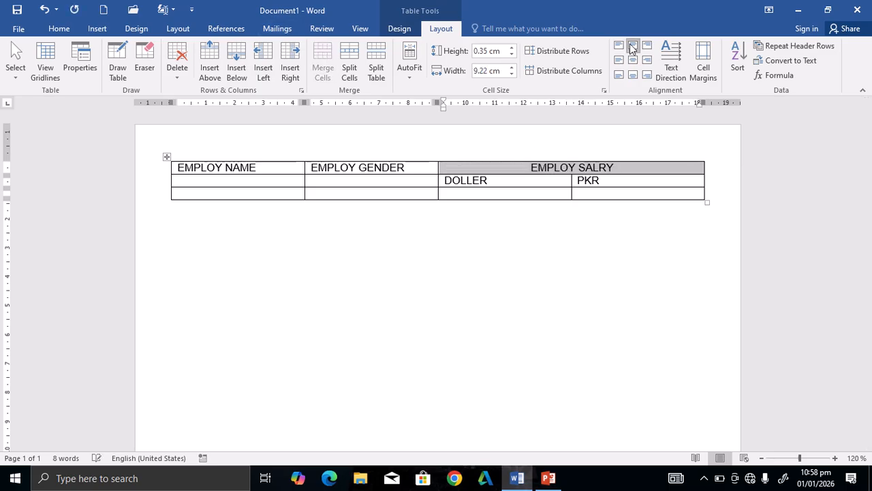
click(504, 193)
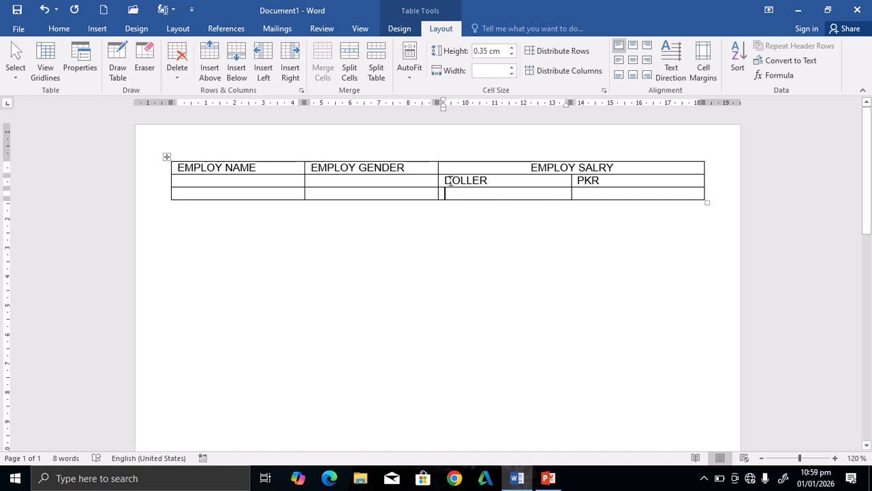
drag(444, 180, 620, 177)
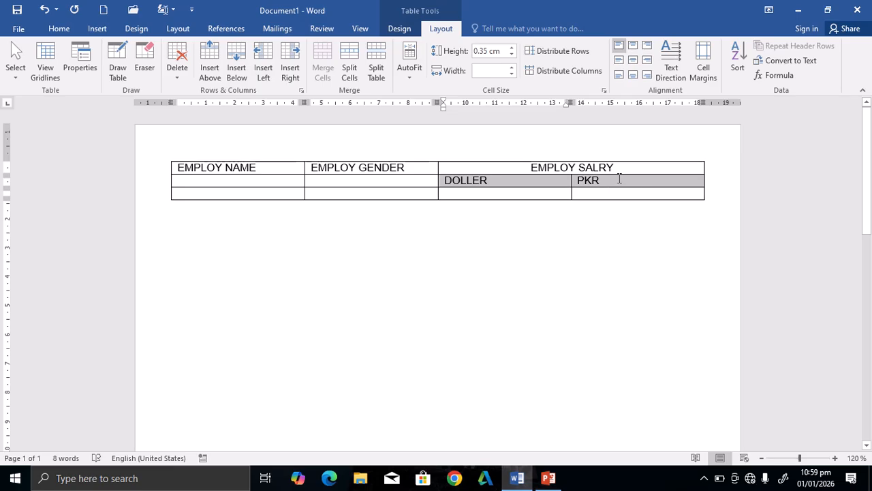
click(517, 192)
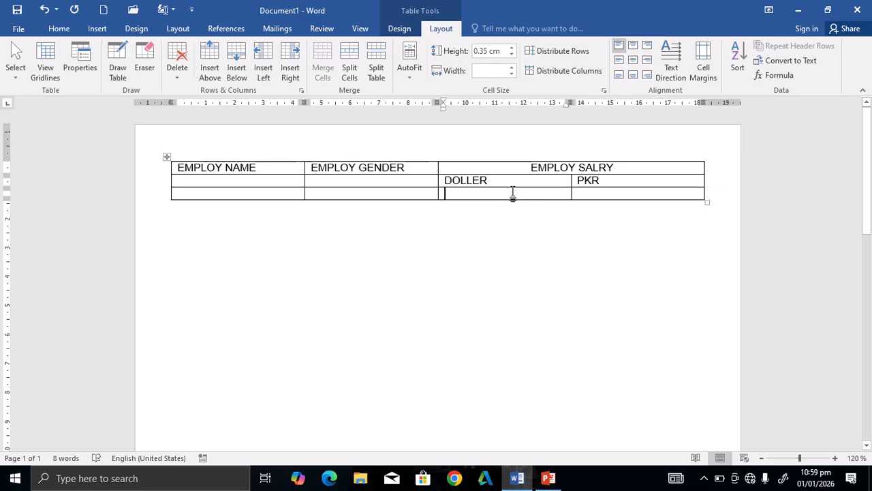
- Enter the first employee's name and the gender MALE in the second row
click(239, 180)
text(ALI KHAN)
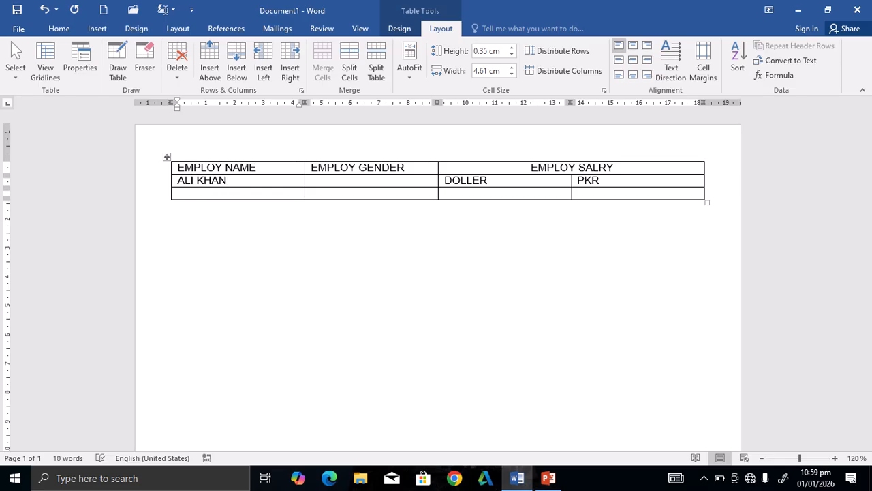
key(Tab)
text(MALE)
- Enter the second employee's name in the third row's EMPLOY NAME cell
key(Down)
key(Left)
key(Left)
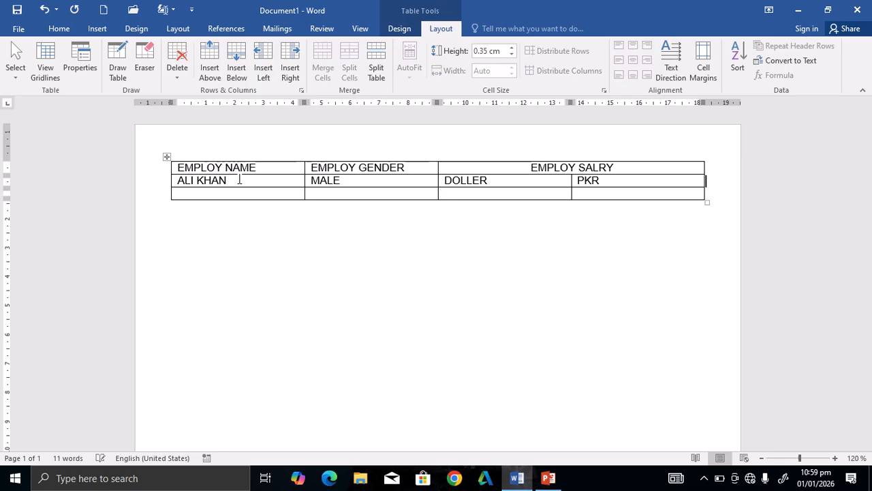
key(Left)
key(Left)
key(Left)
key(Left)
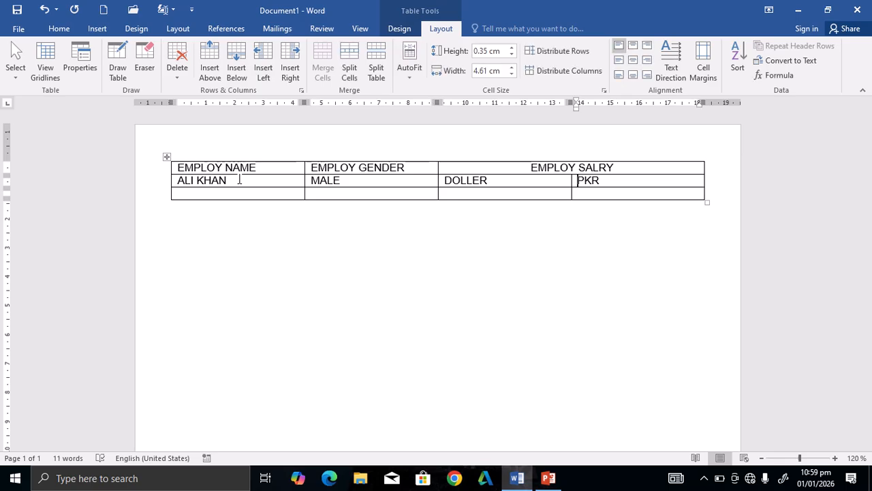
key(Down)
key(Left)
key(Left)
key(Left)
text(KAHN)
key(BackSpace)
key(BackSpace)
text(HAN)
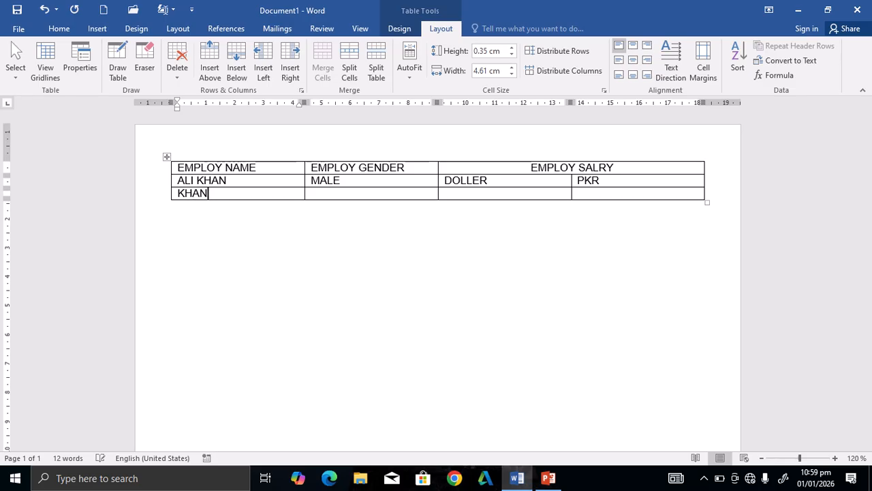
- Complete the second employee's row with the gender FEMALE and 1200 in the DOLLER column
key(Tab)
text(FEMALE)
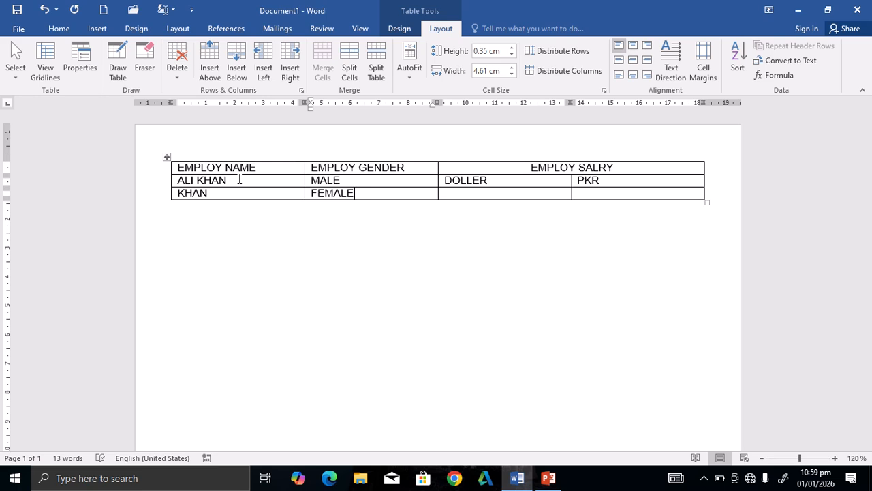
key(Tab)
text(1200)
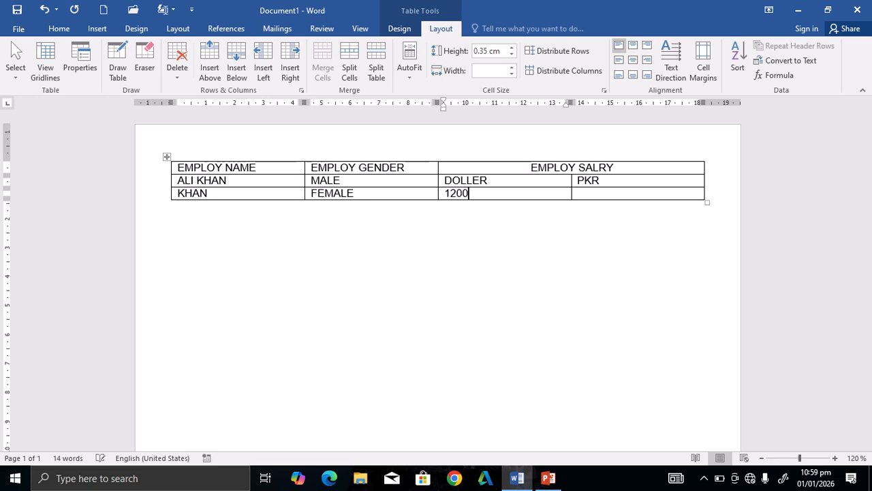
- Add a fourth row containing the third employee's name, the gender FEMALE and 26000 in the PKR column
key(Tab)
key(Tab)
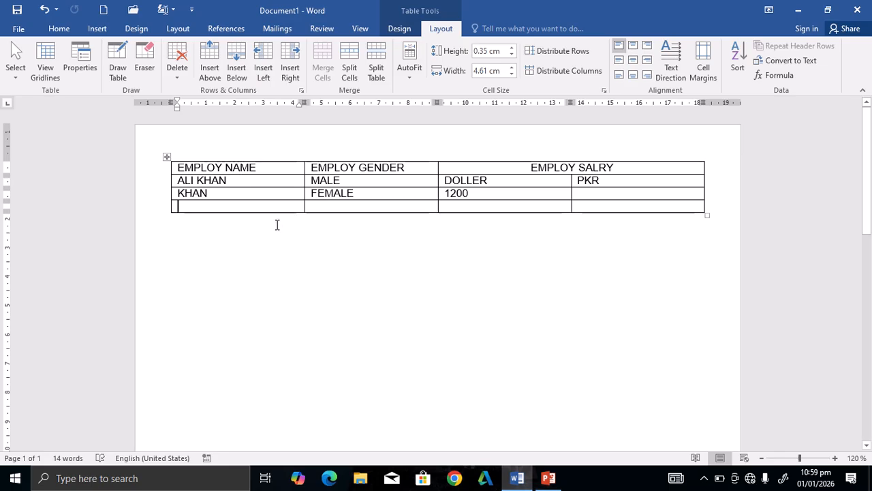
text(KAMAL)
key(Tab)
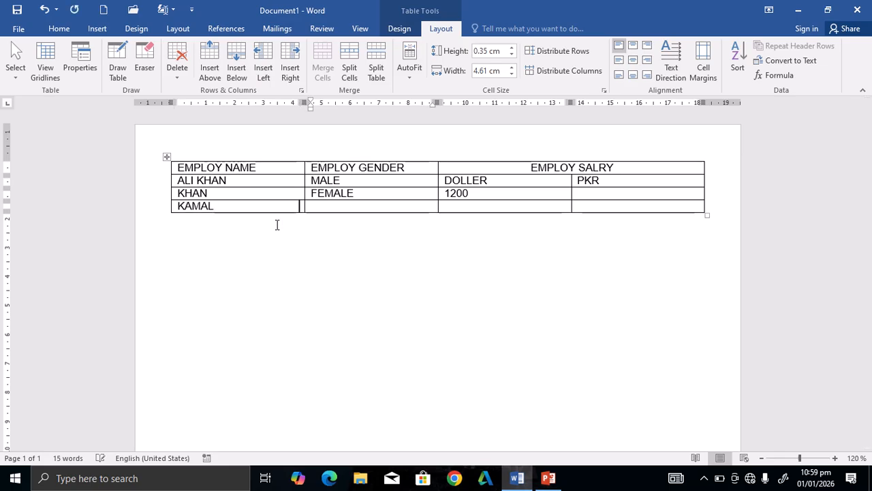
text(FEMALE)
key(Tab)
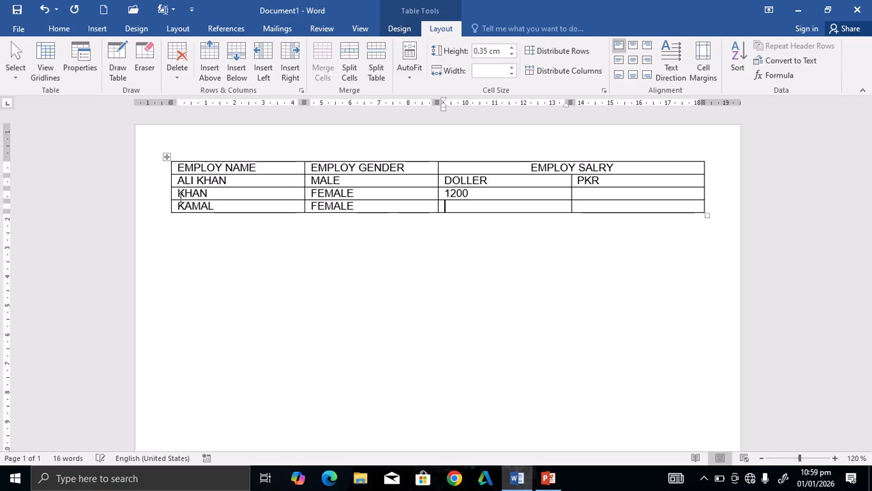
key(Tab)
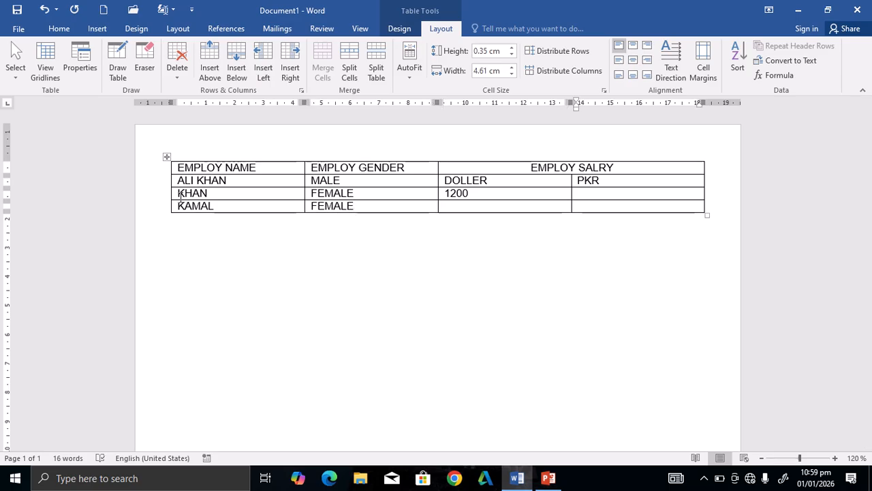
text(26000)
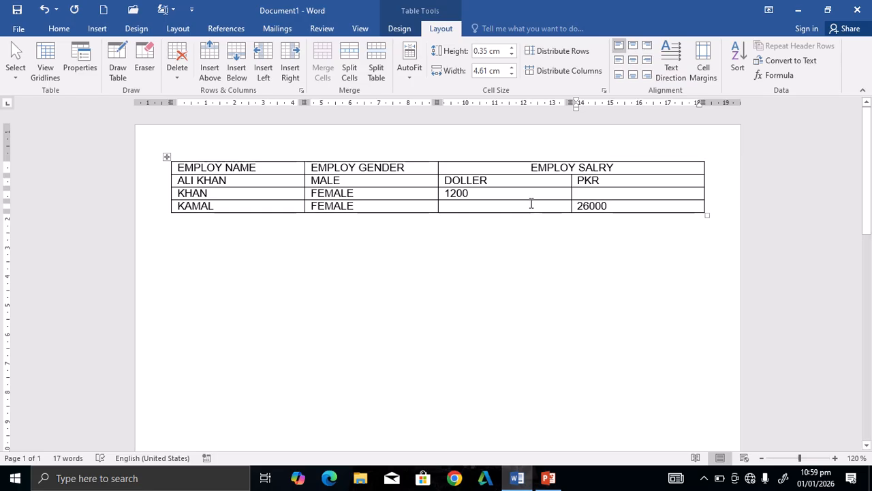
- Shade the employee table's entire header row with the standard red colour
drag(177, 167, 563, 162)
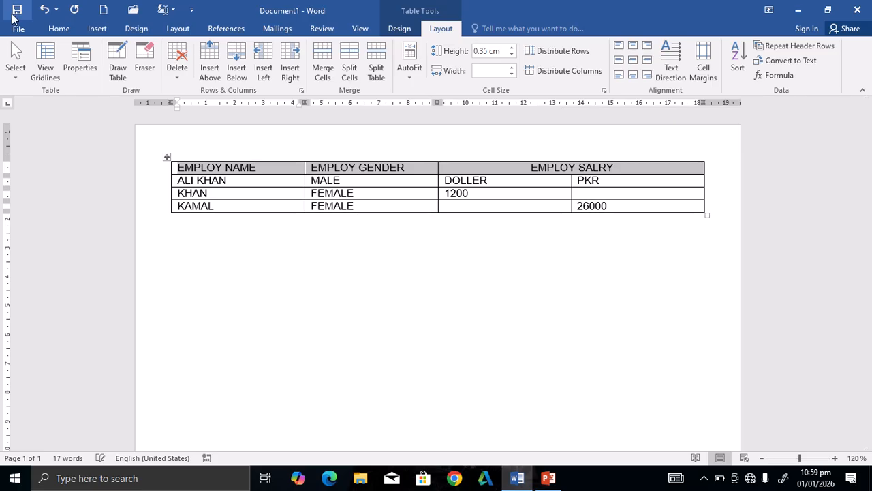
click(399, 28)
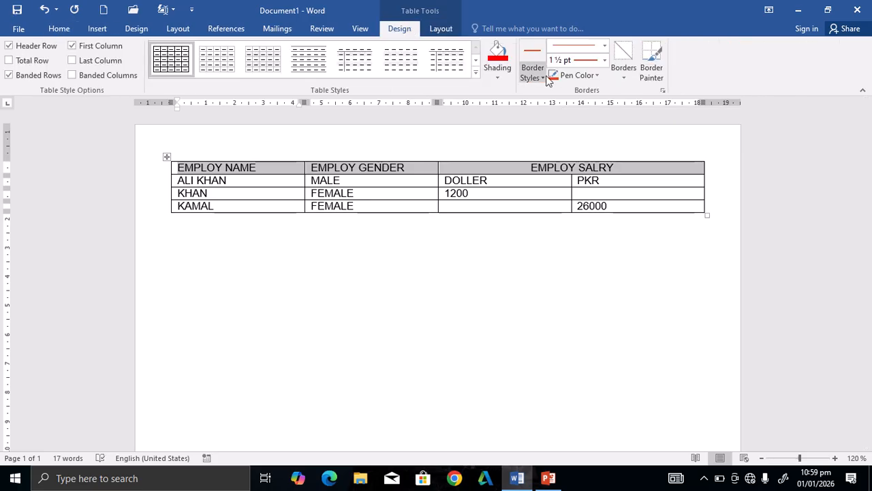
click(497, 73)
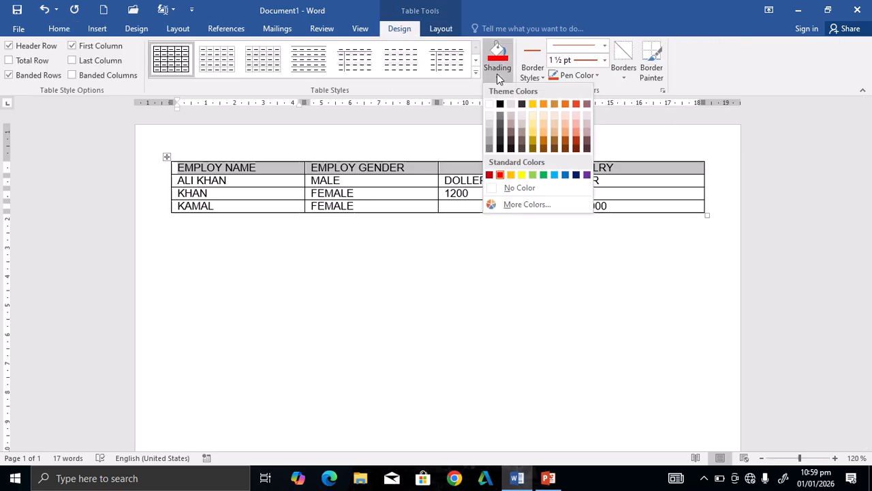
click(500, 174)
click(446, 180)
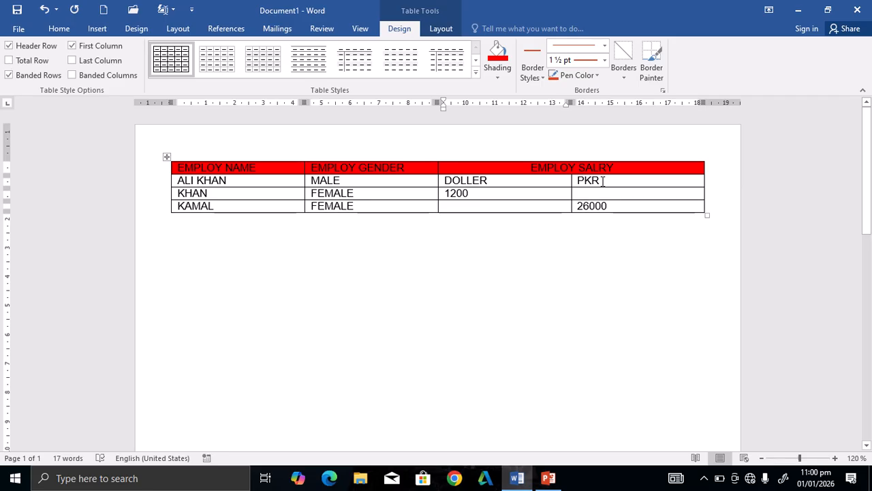
- Try to split the MALE cell in the second row into one column and one row
click(441, 28)
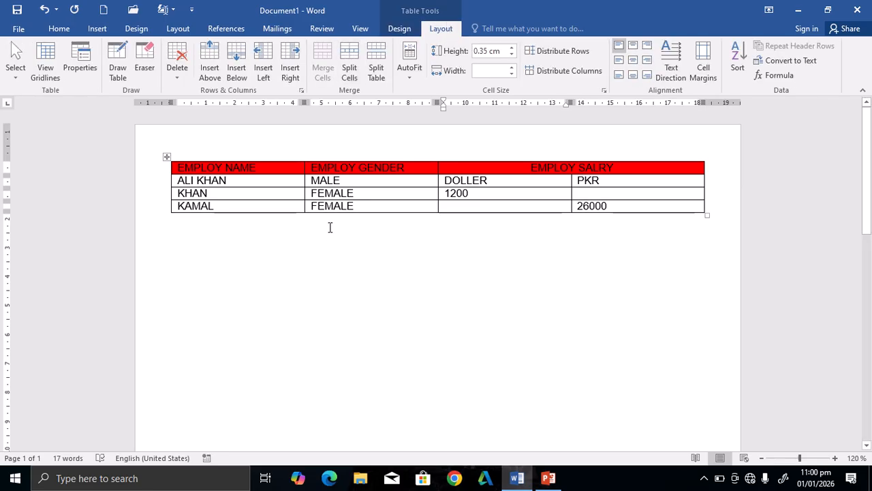
click(369, 185)
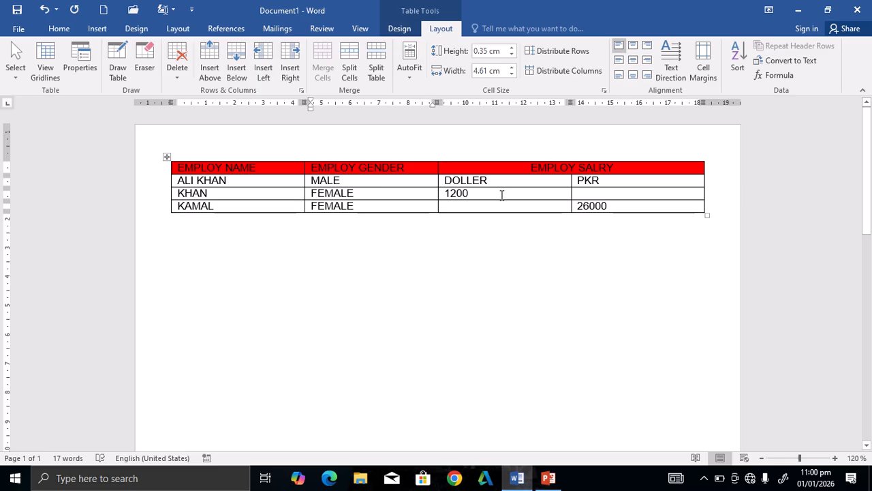
click(350, 72)
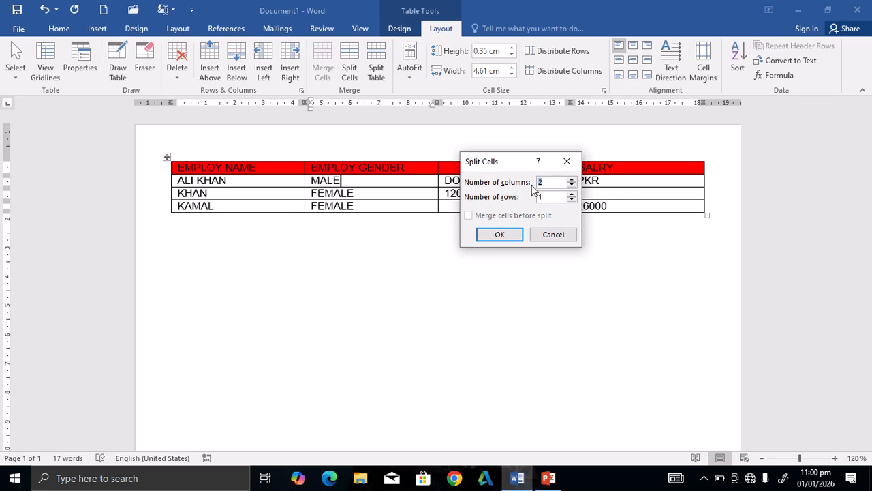
text(1)
click(500, 234)
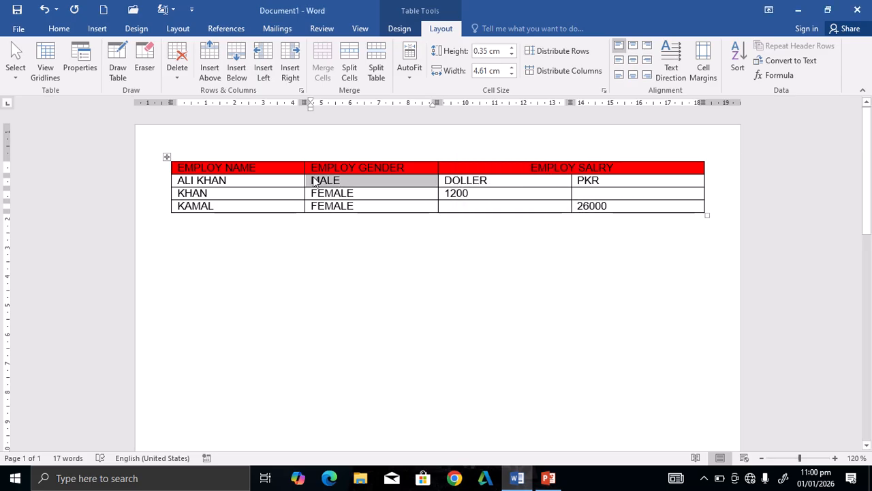
click(421, 195)
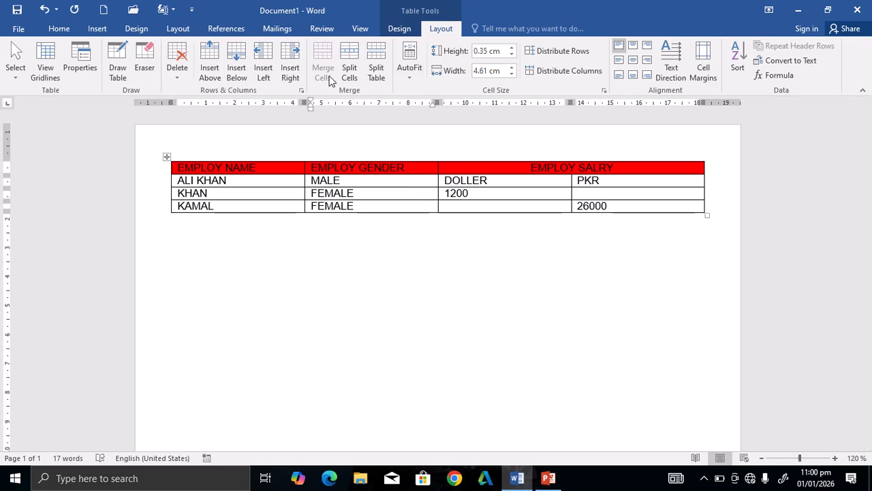
- Split the first employee's name cell in the second row into two columns and one row
click(250, 181)
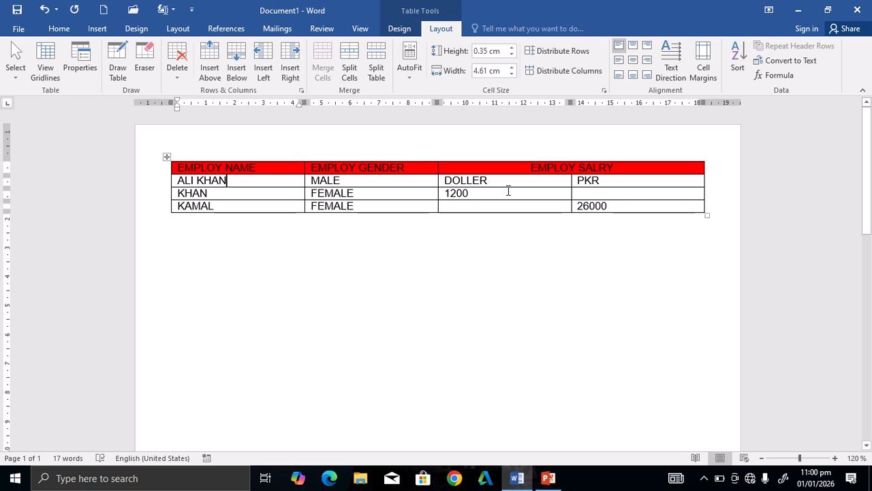
click(349, 69)
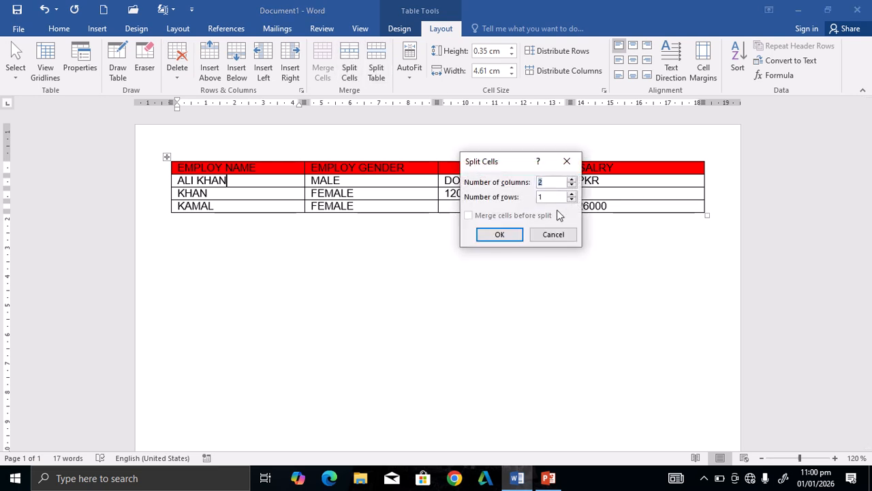
click(501, 236)
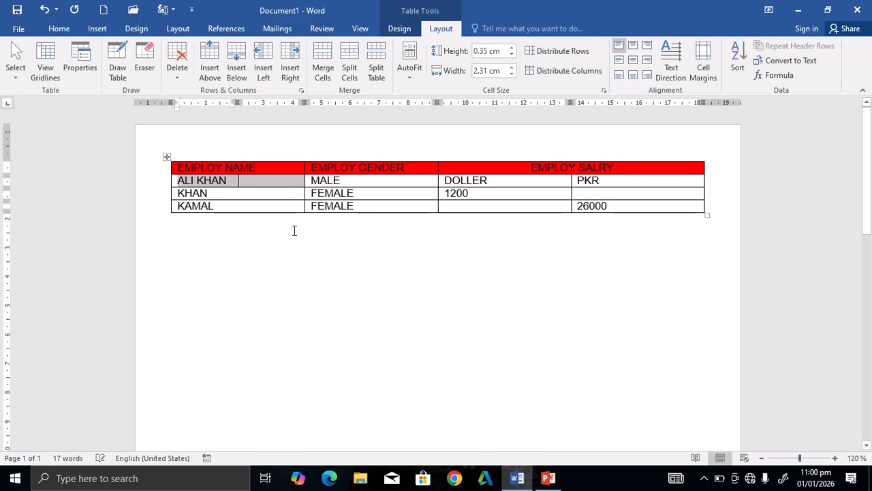
- Enter another employee's name in the empty cell beside the first employee's name, correcting the misspelling
ctrl+scroll(252, 192, up, 11)
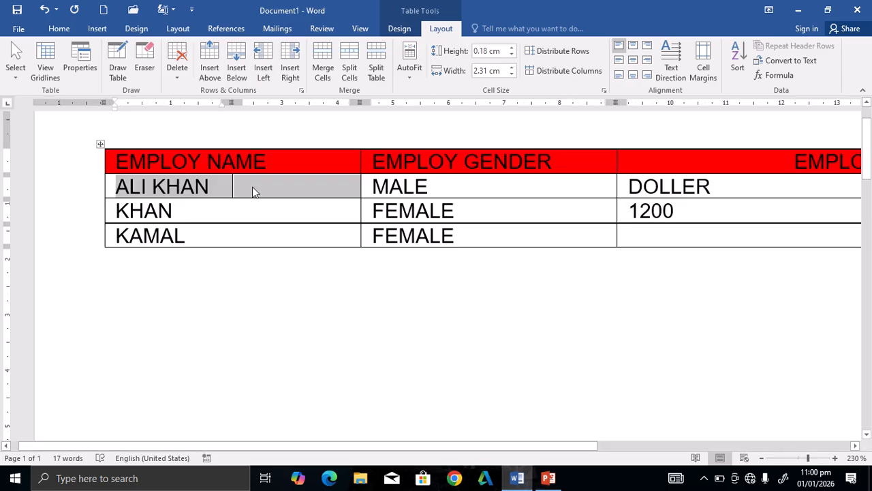
click(253, 188)
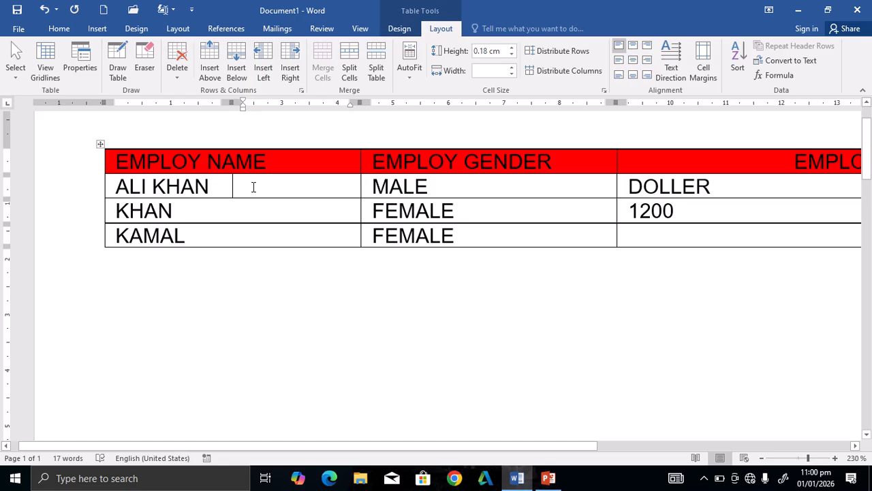
text(JAAML)
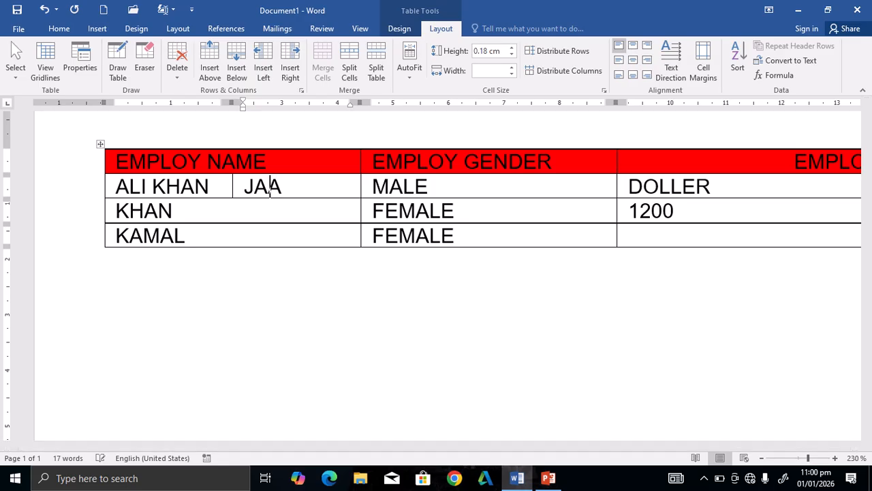
key(BackSpace)
key(BackSpace)
text(AML)
key(BackSpace)
key(BackSpace)
text(MAL)
- Split the table above the third row, undo it, and repeat the split and undo above the second row
click(482, 221)
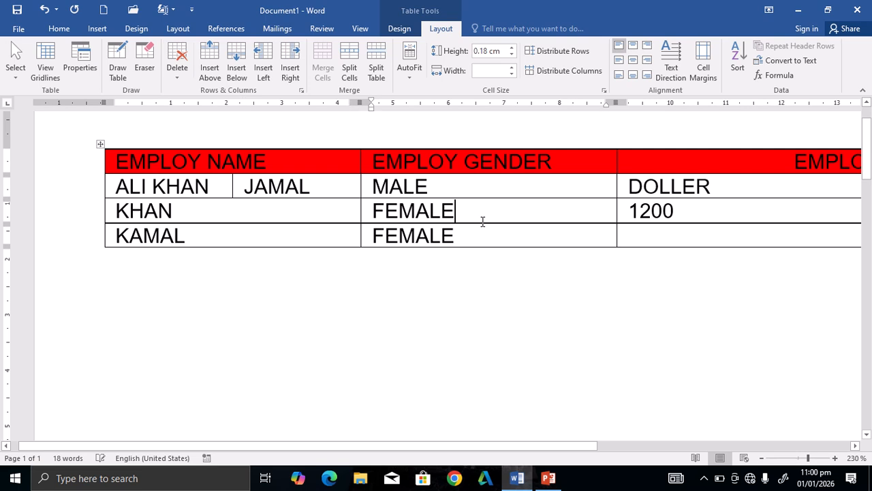
click(384, 75)
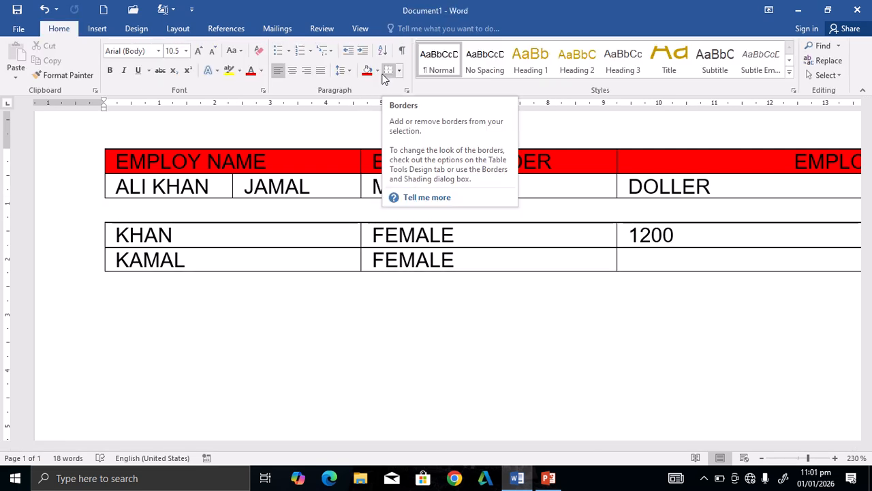
key(ctrl+z)
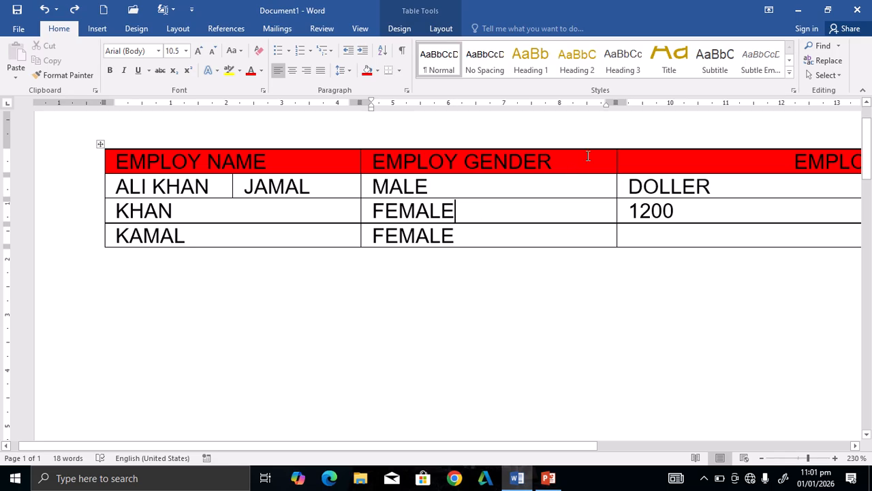
click(446, 29)
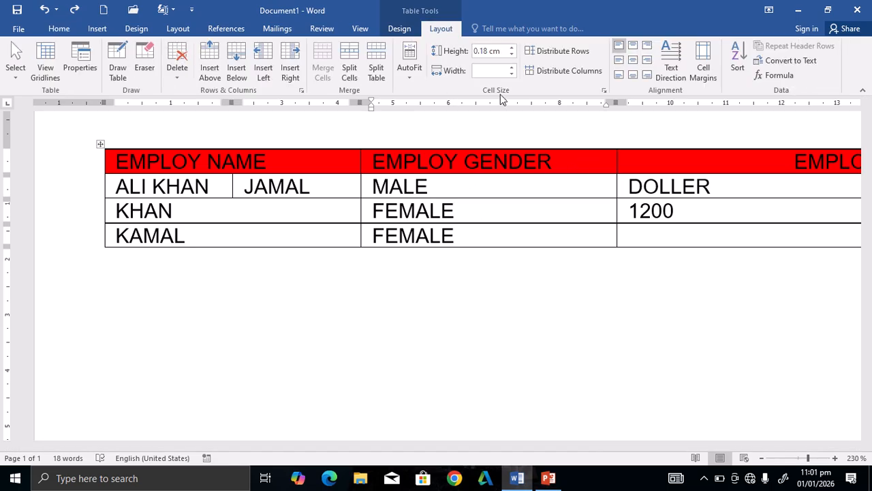
click(375, 71)
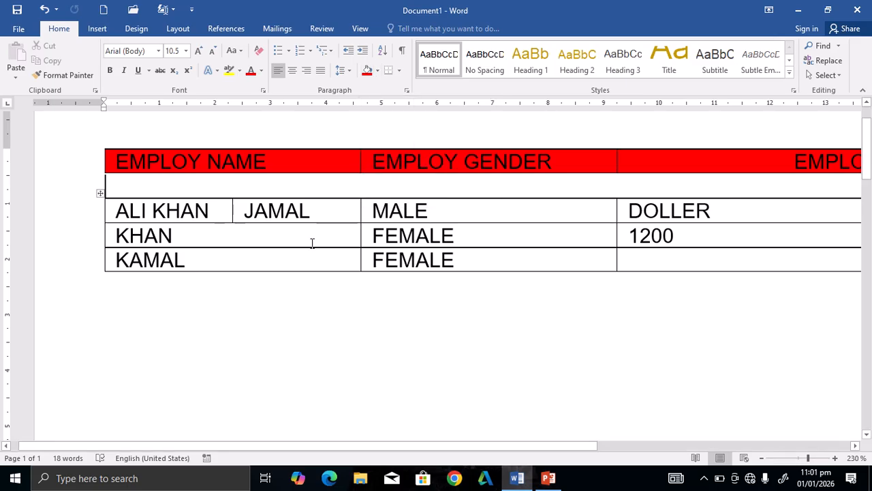
key(ctrl+z)
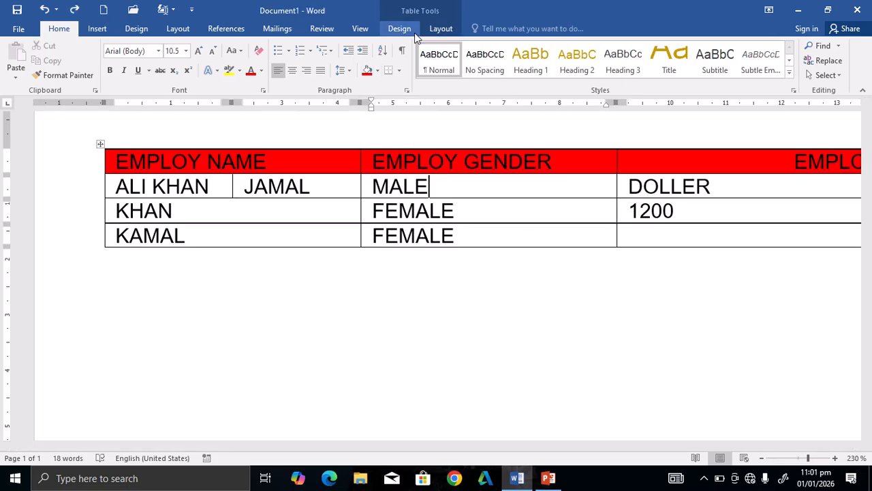
- Review the table's AutoFit options and the AutoFit behaviour choices for inserting a table, closing them without changes
click(437, 33)
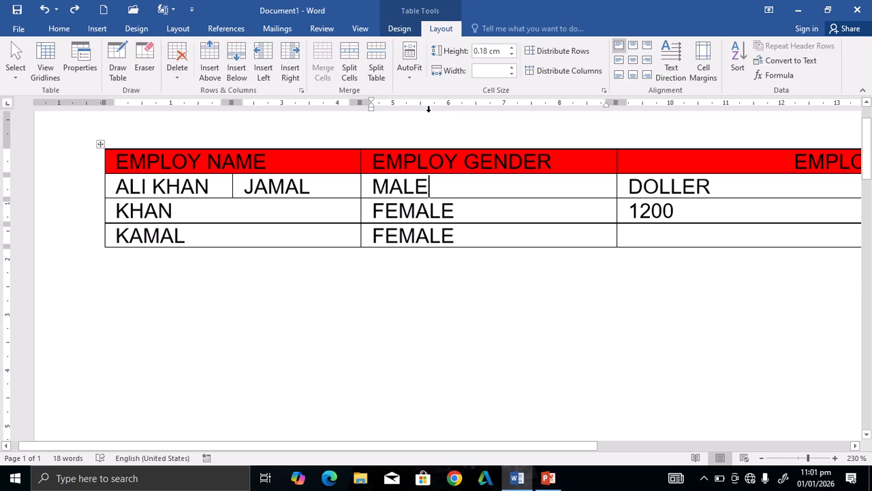
click(410, 68)
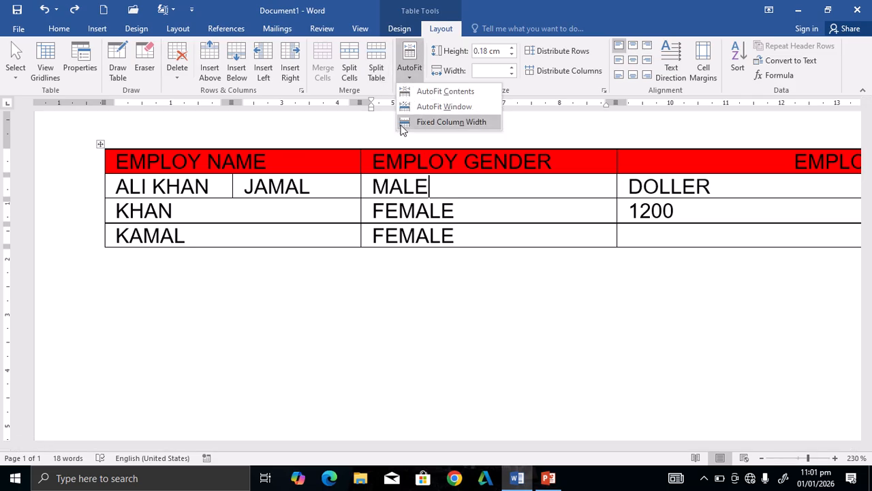
click(91, 31)
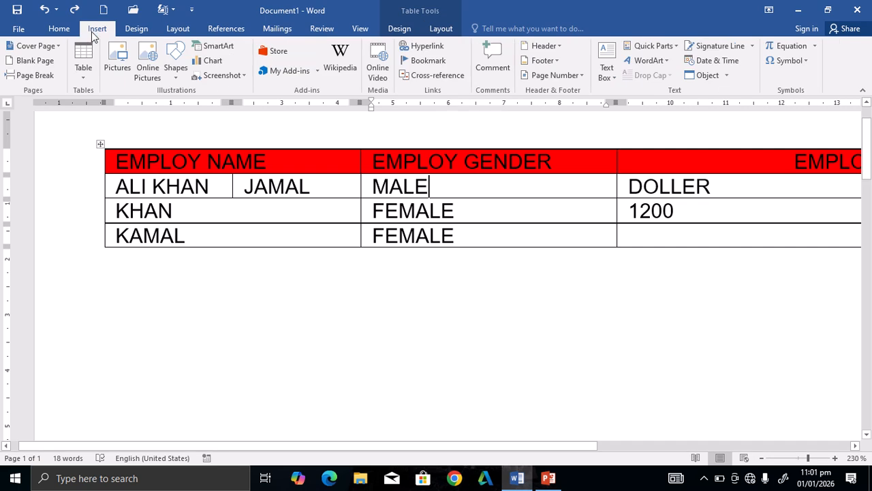
click(87, 82)
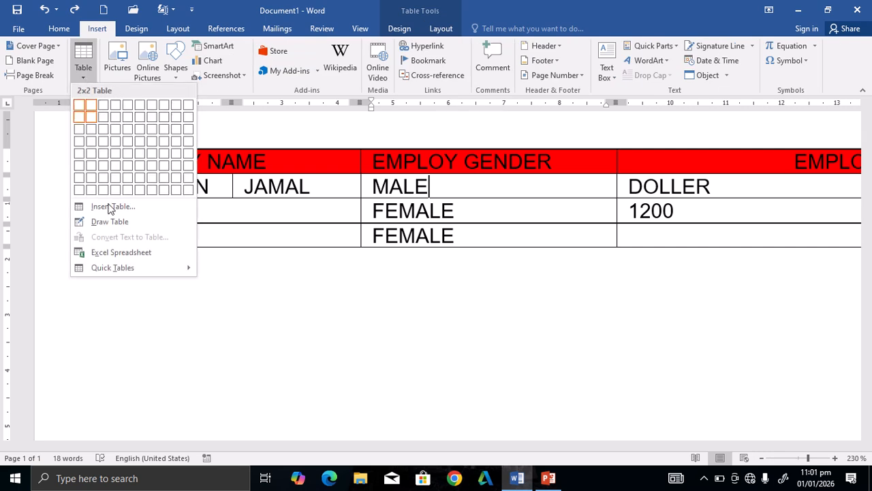
click(123, 206)
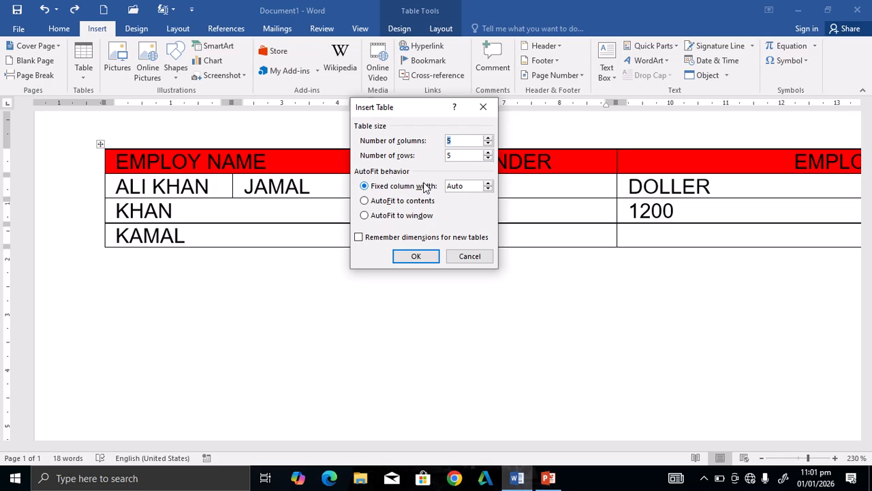
click(483, 108)
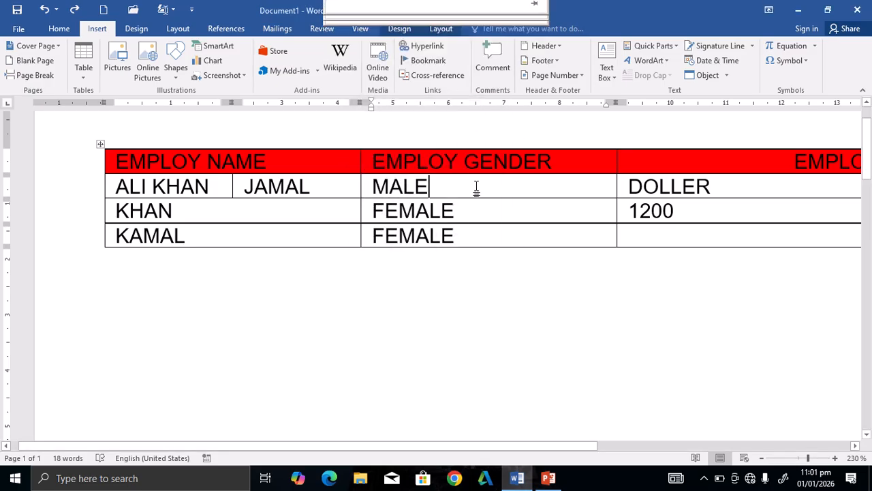
- Adjust the red header row's height, finishing at 0.5 cm
click(438, 29)
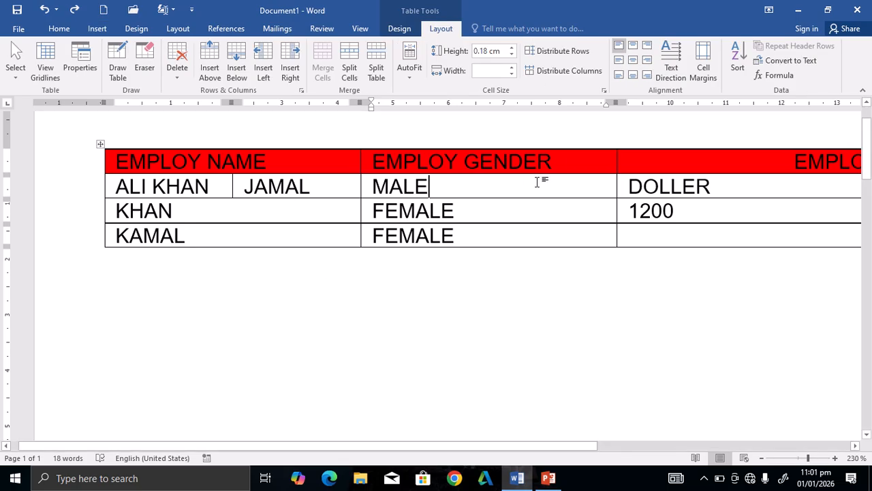
click(560, 167)
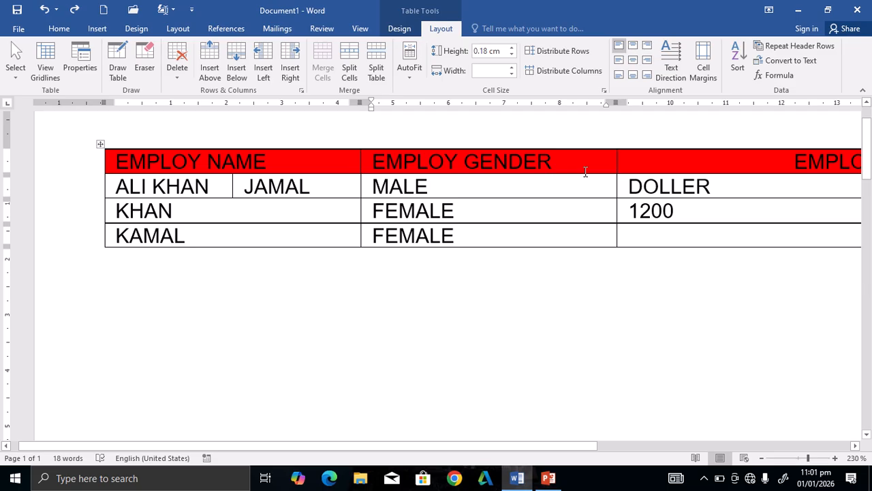
drag(564, 173, 571, 190)
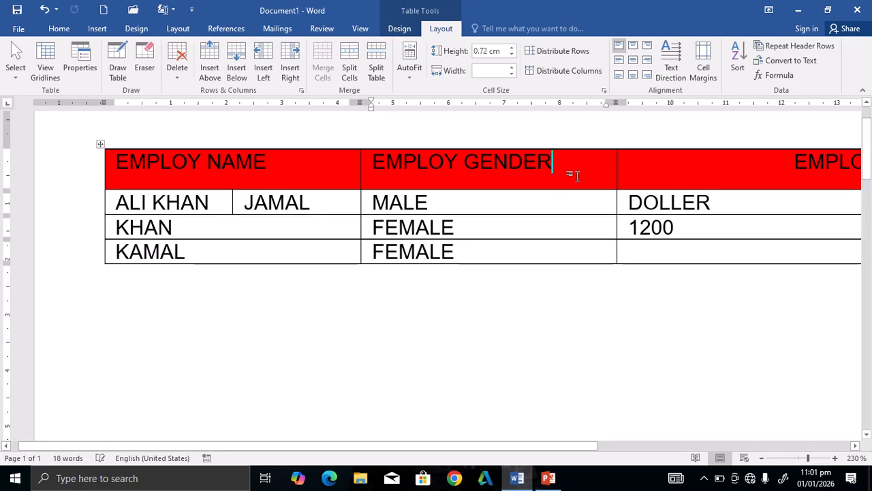
click(512, 48)
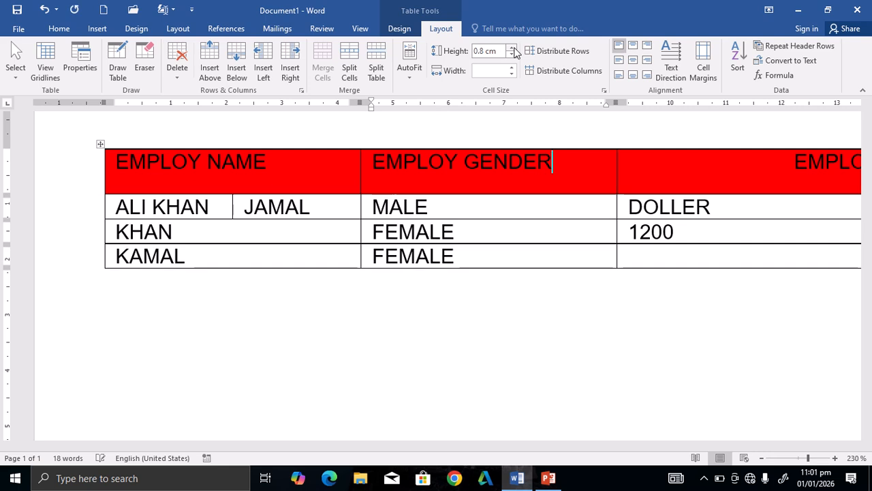
click(512, 47)
click(512, 47)
click(512, 55)
click(512, 55)
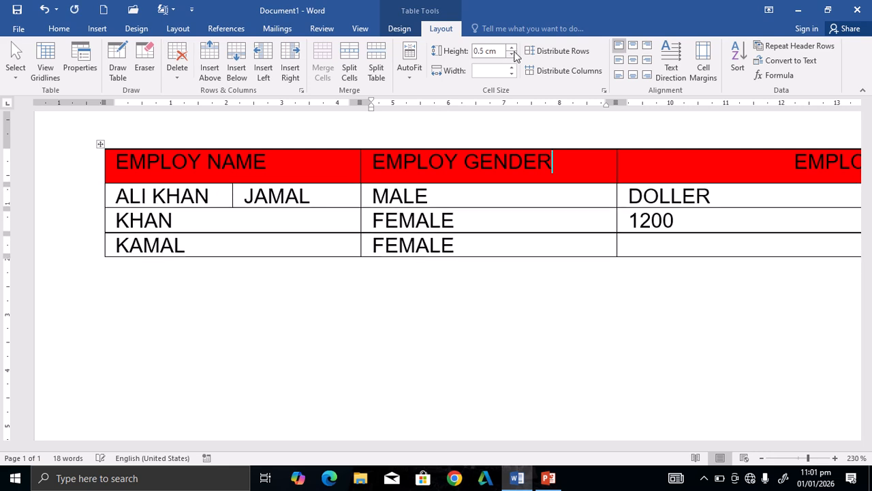
click(512, 55)
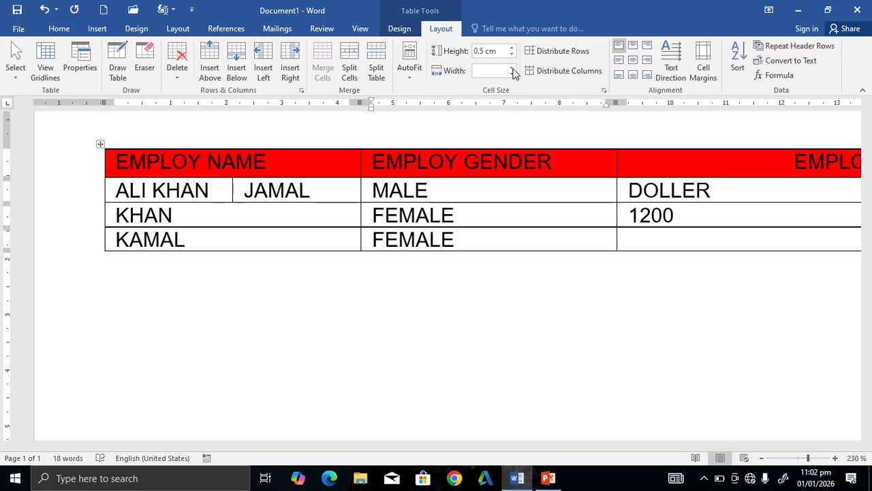
- Try different widths for the EMPLOY GENDER column, then undo the width changes
click(514, 73)
click(513, 73)
click(513, 73)
click(514, 74)
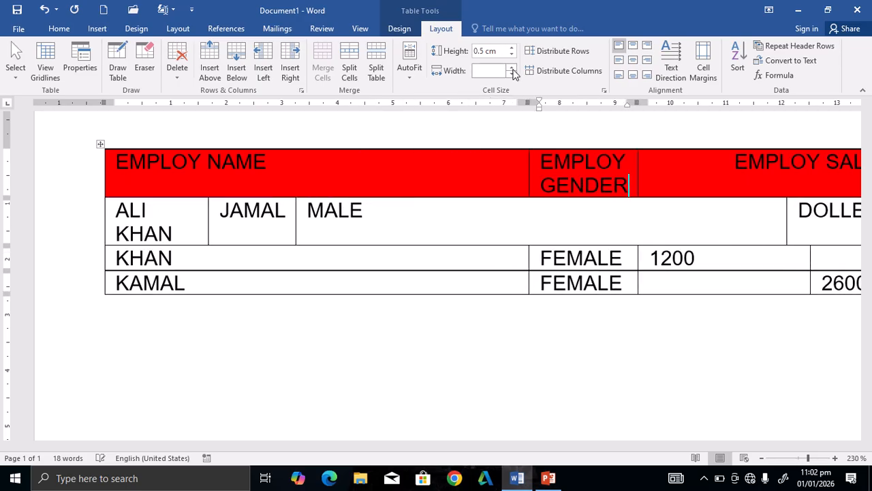
click(513, 74)
click(513, 73)
click(513, 74)
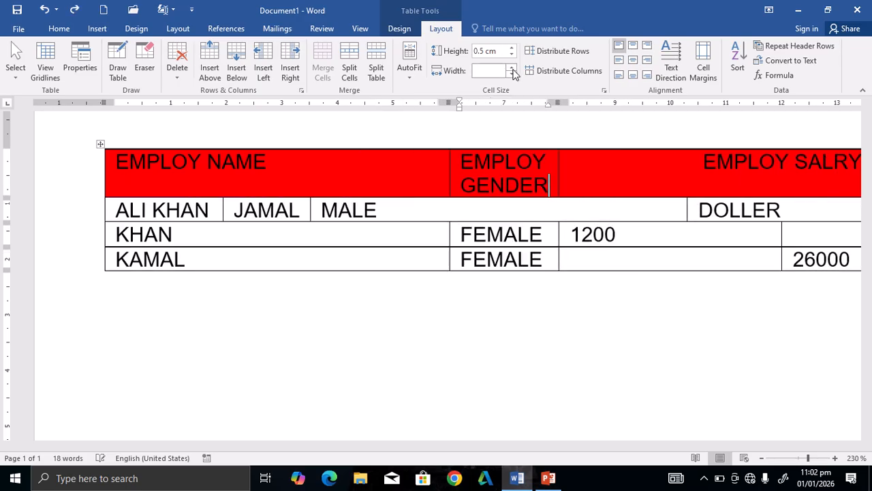
click(513, 74)
click(514, 74)
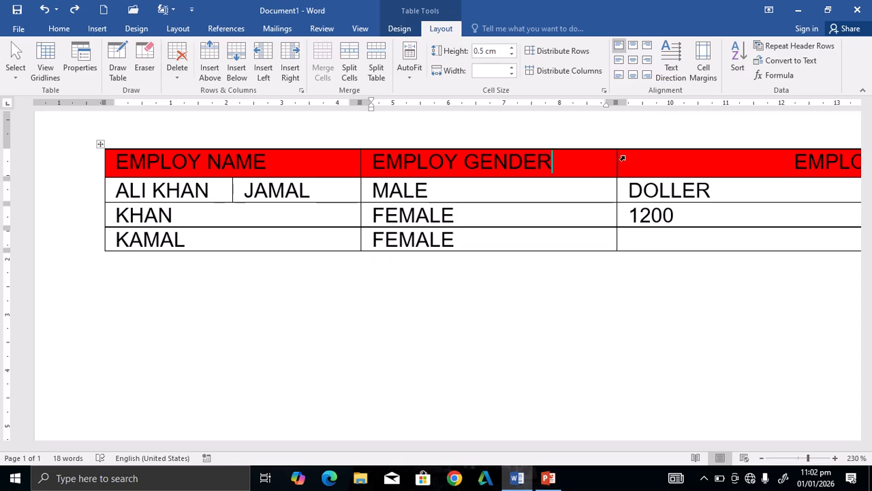
- Narrow the EMPLOY GENDER column by moving the border between it and the salary columns inward
drag(615, 168, 574, 189)
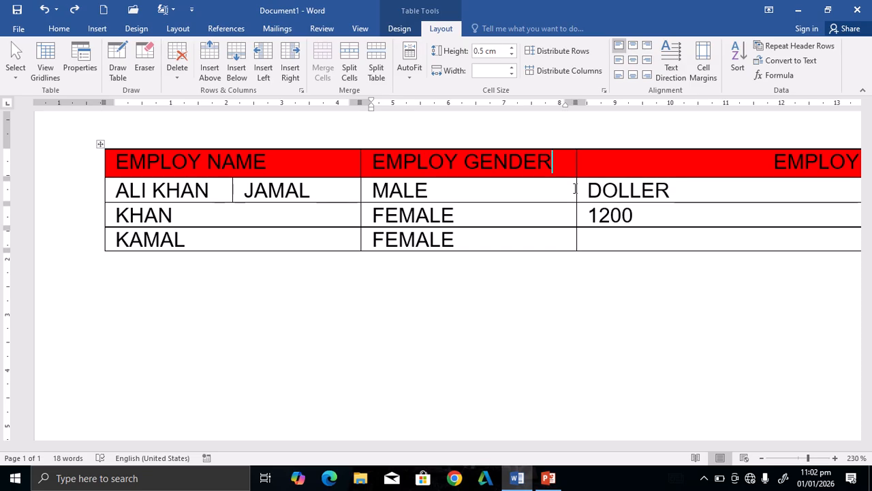
ctrl+scroll(575, 189, down, 7)
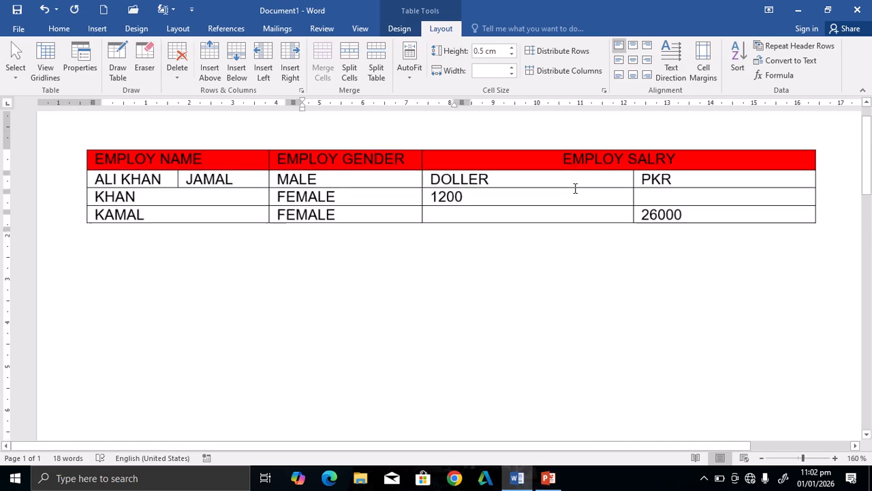
ctrl+scroll(575, 189, up, 2)
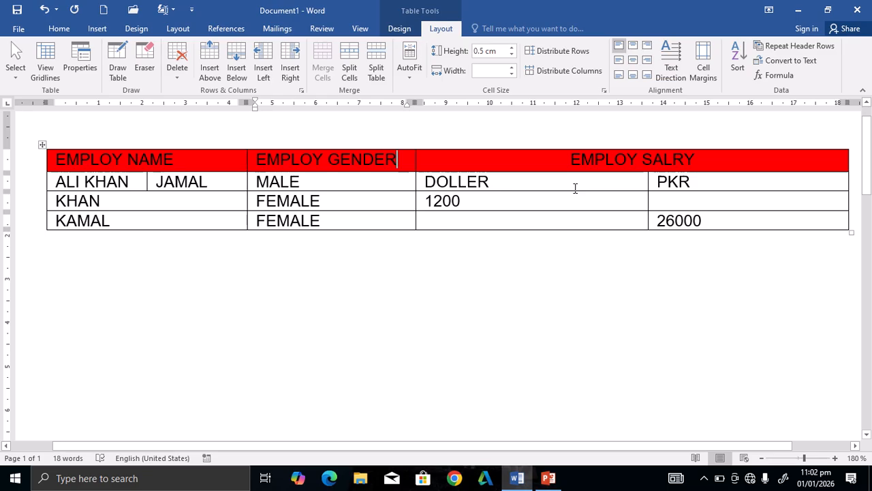
ctrl+scroll(574, 189, up, 1)
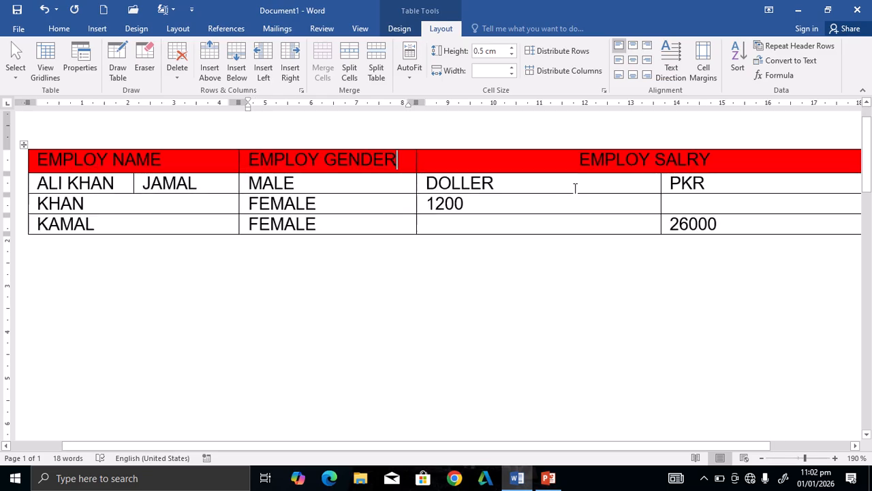
ctrl+scroll(575, 189, down, 1)
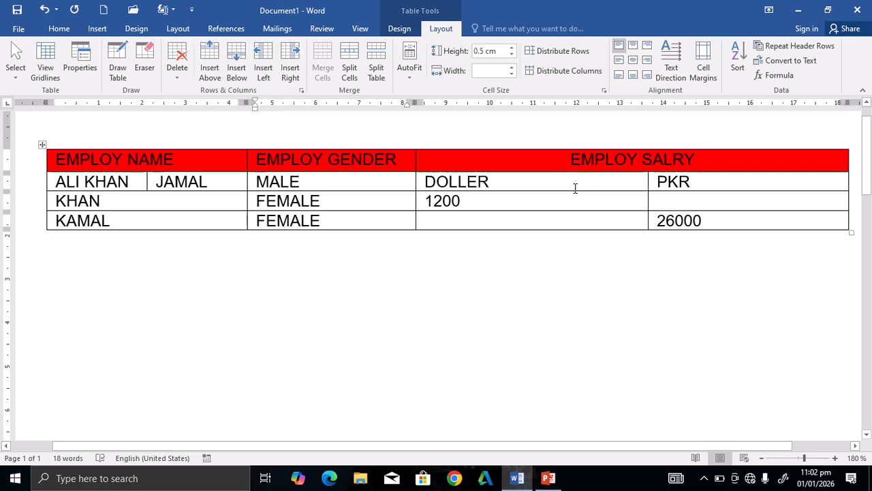
- Increase the second row's height to about 0.7 cm and make the red header row taller
click(432, 181)
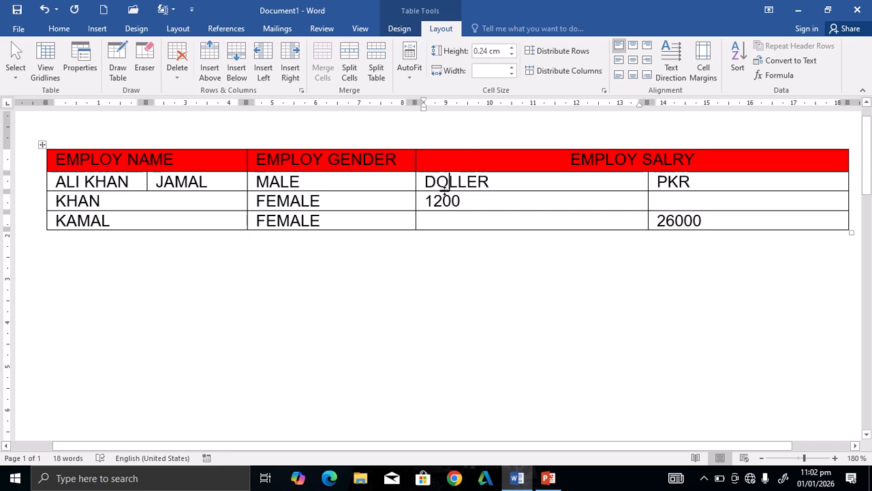
drag(445, 190, 445, 202)
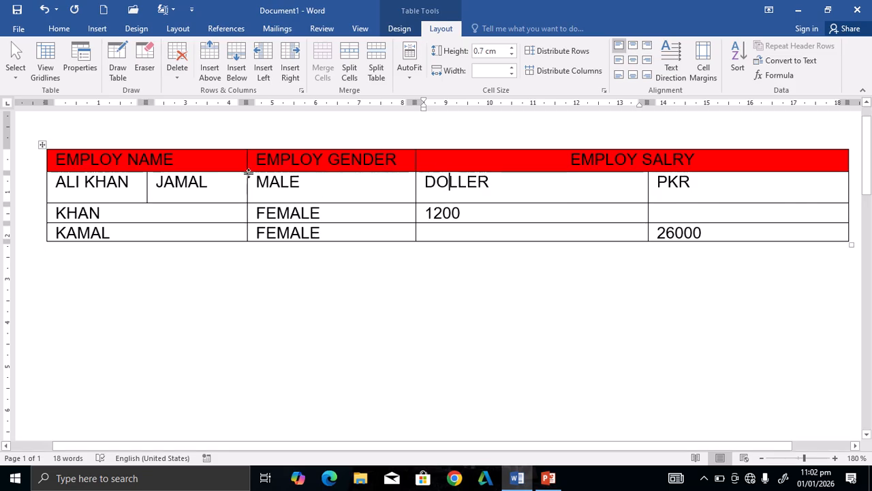
drag(248, 173, 258, 192)
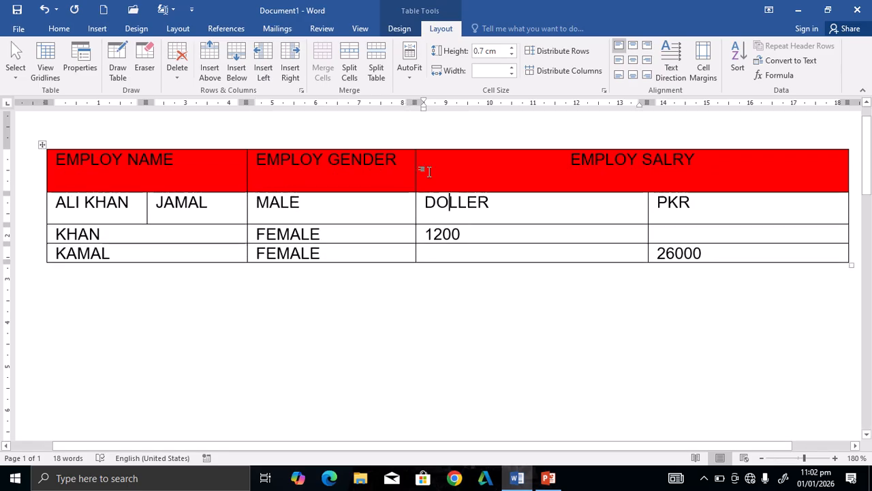
- Distribute all rows and all columns of the whole table evenly
click(43, 145)
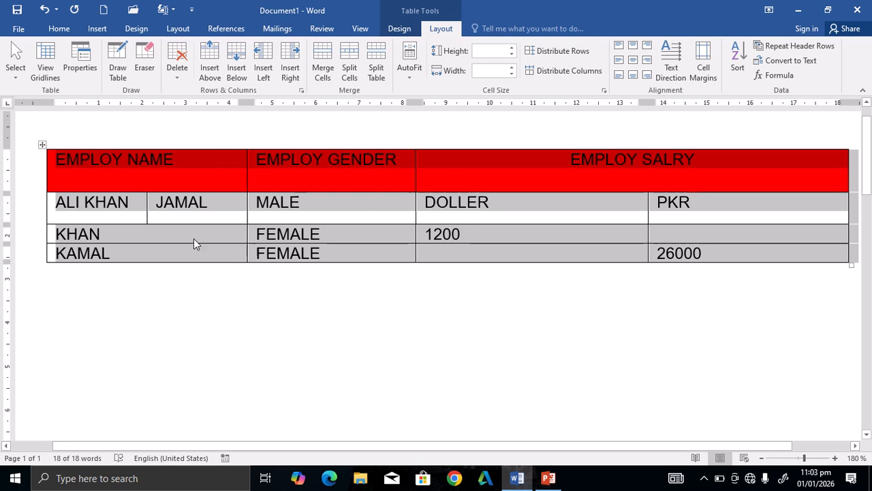
click(584, 54)
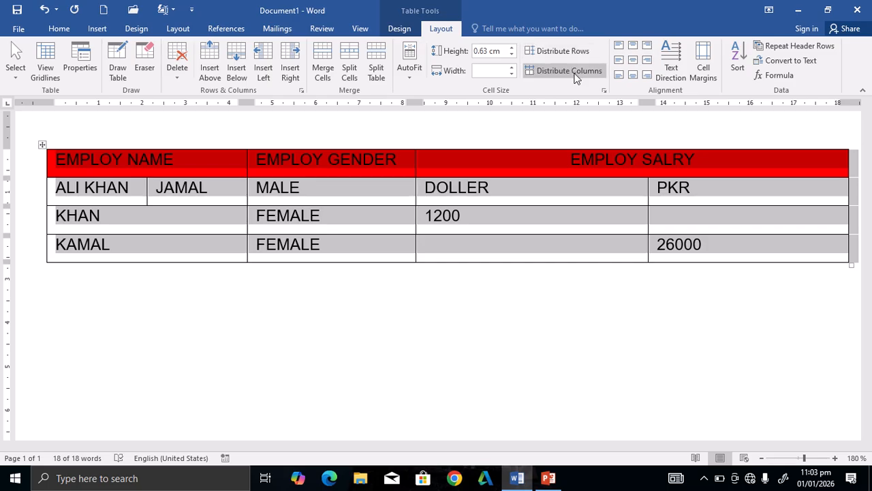
click(576, 74)
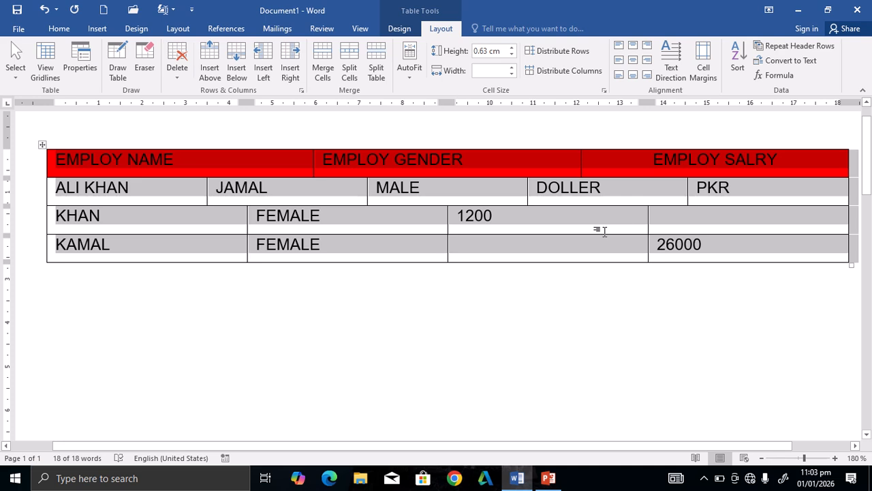
scroll(622, 230, down, 3)
scroll(622, 230, up, 3)
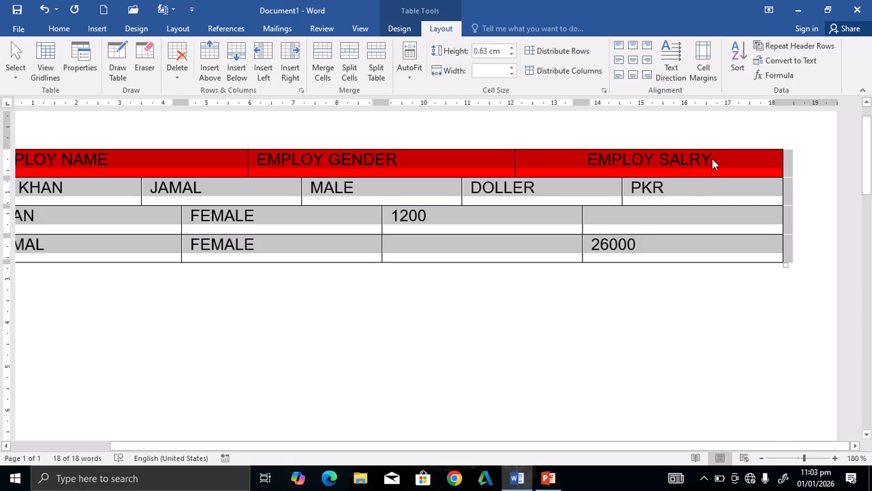
- Try various cell alignments on the EMPLOY SALRY heading, finishing with top center
drag(712, 159, 600, 166)
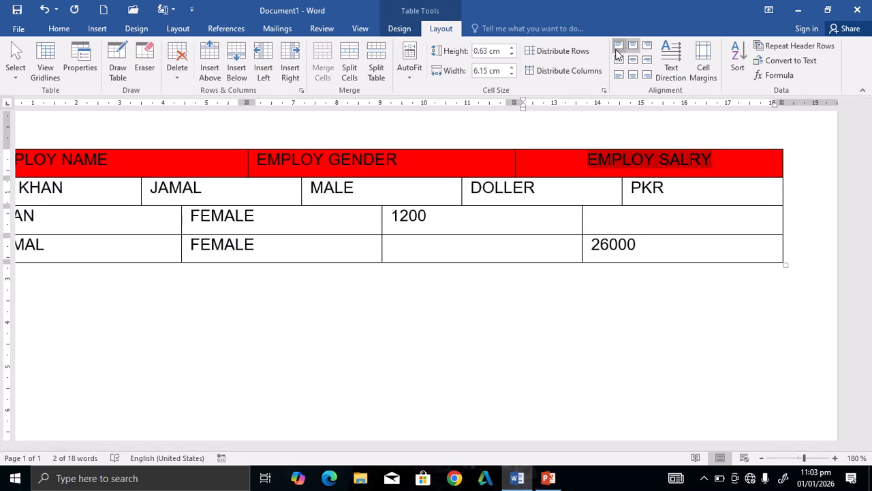
click(618, 46)
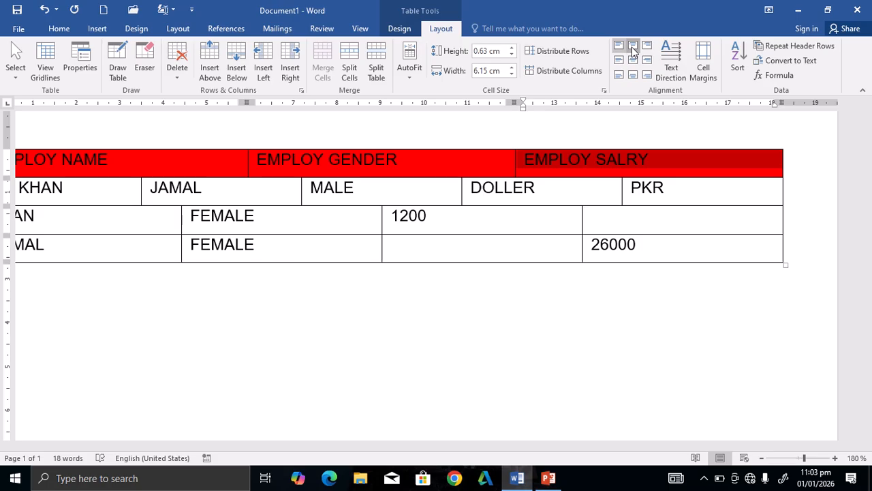
click(634, 48)
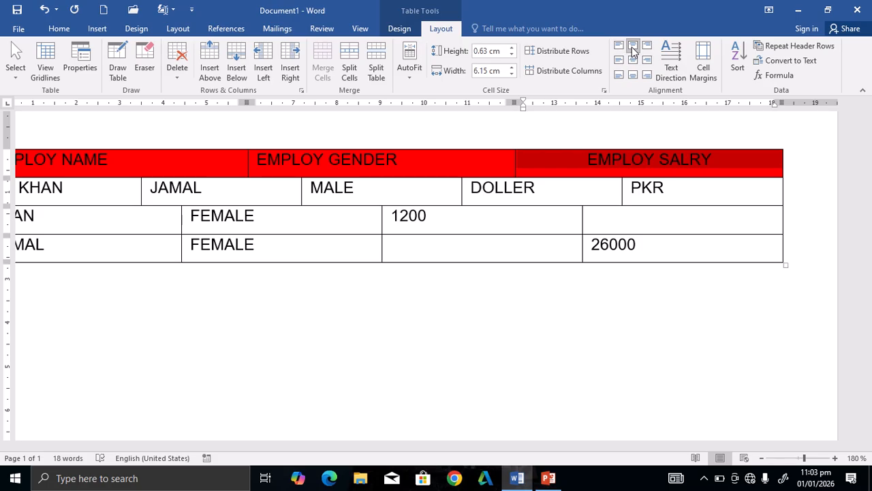
click(634, 61)
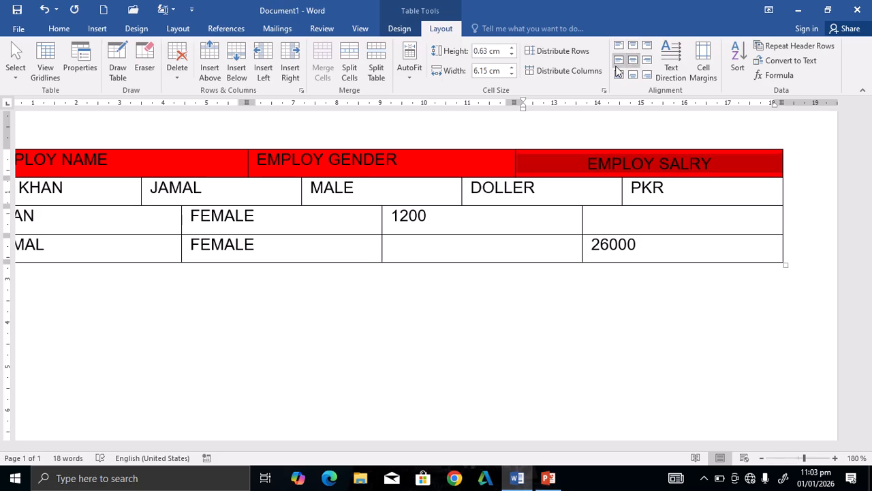
click(619, 60)
click(619, 75)
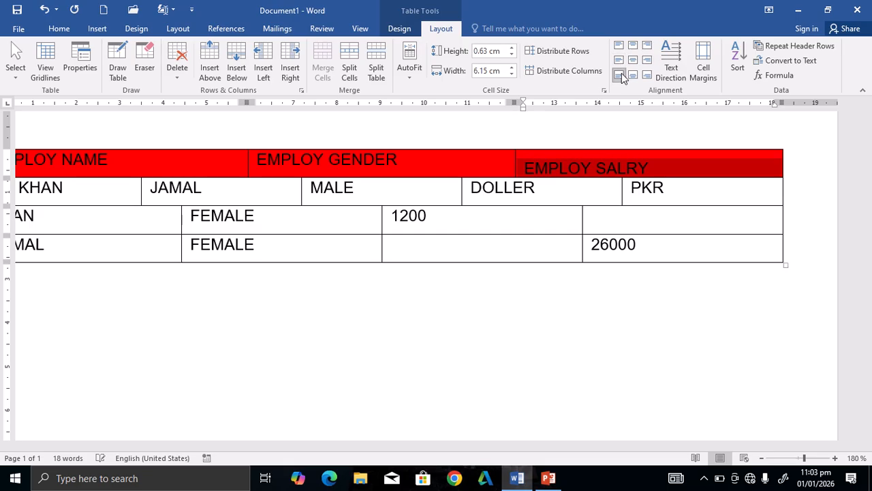
click(634, 75)
click(647, 75)
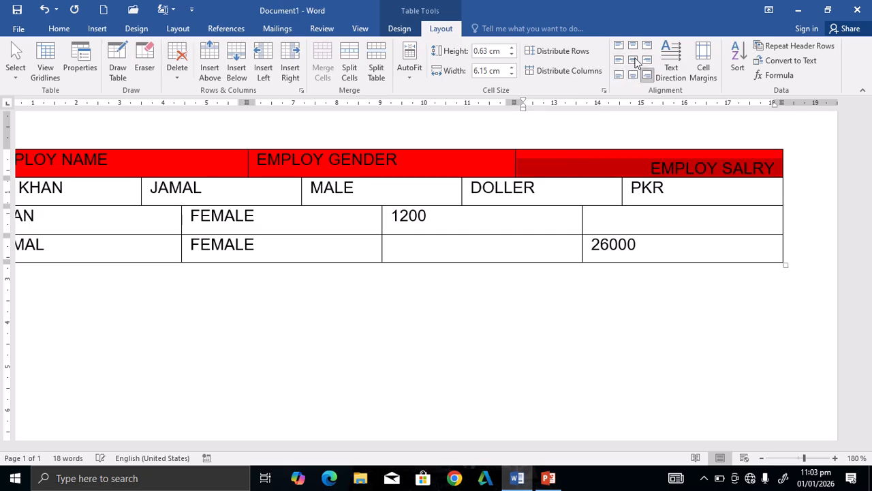
click(620, 45)
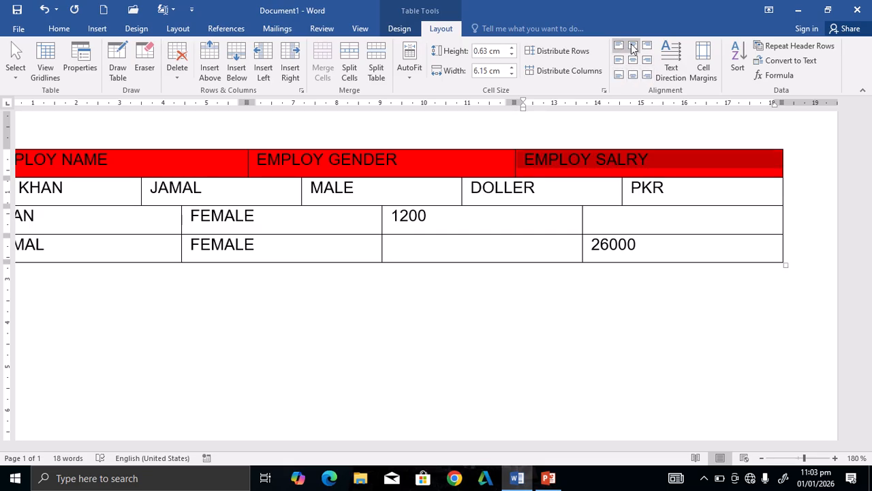
click(633, 46)
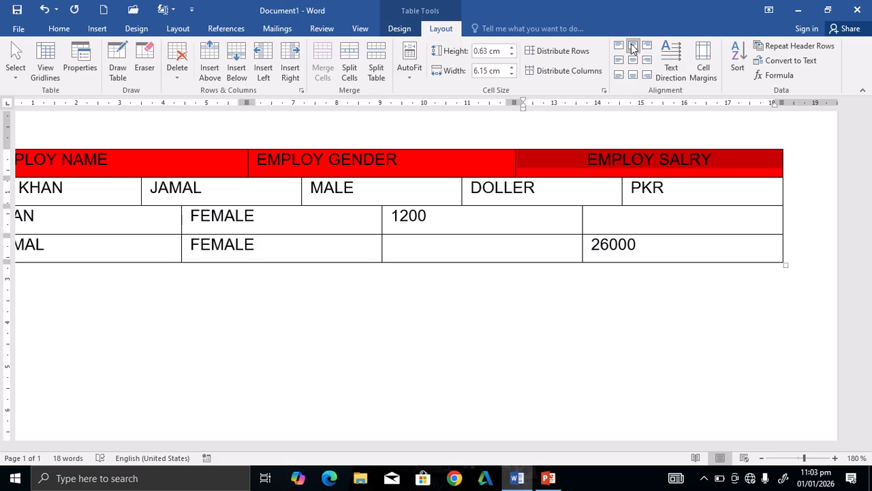
- Try the vertical text directions on the EMPLOY SALRY heading and return it to horizontal text
click(672, 74)
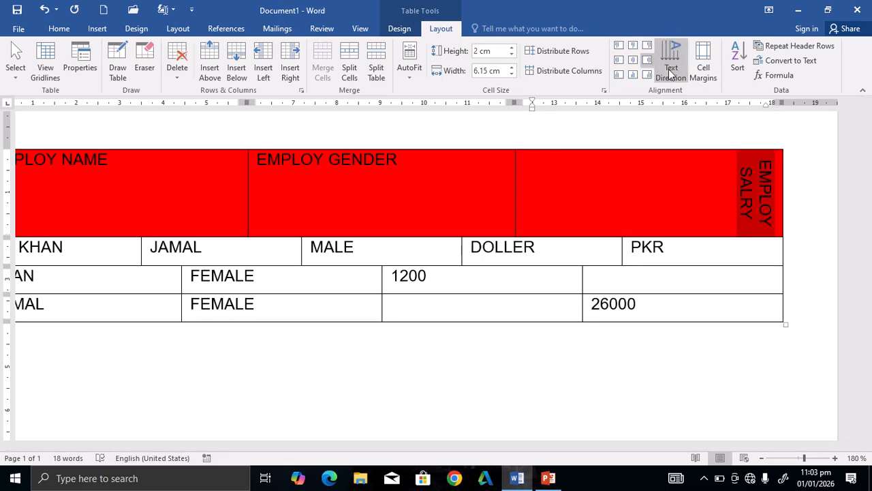
click(671, 73)
click(672, 74)
click(671, 73)
click(671, 74)
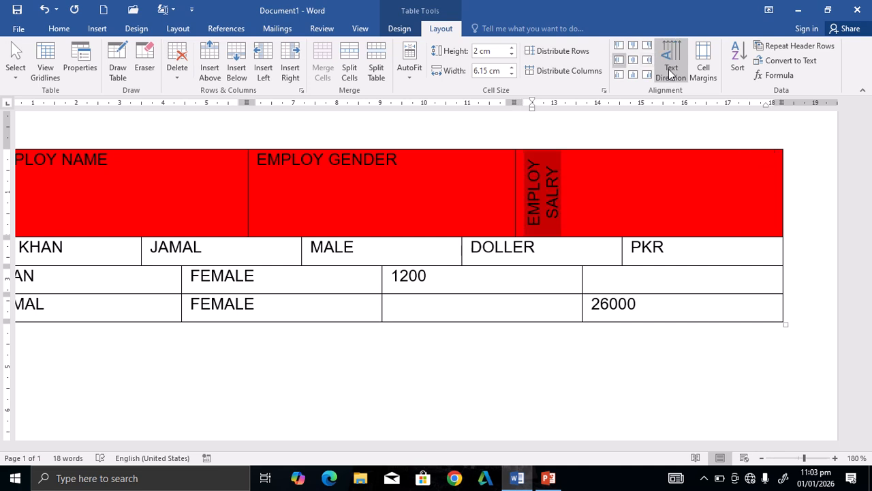
click(671, 74)
click(672, 74)
click(671, 74)
click(671, 73)
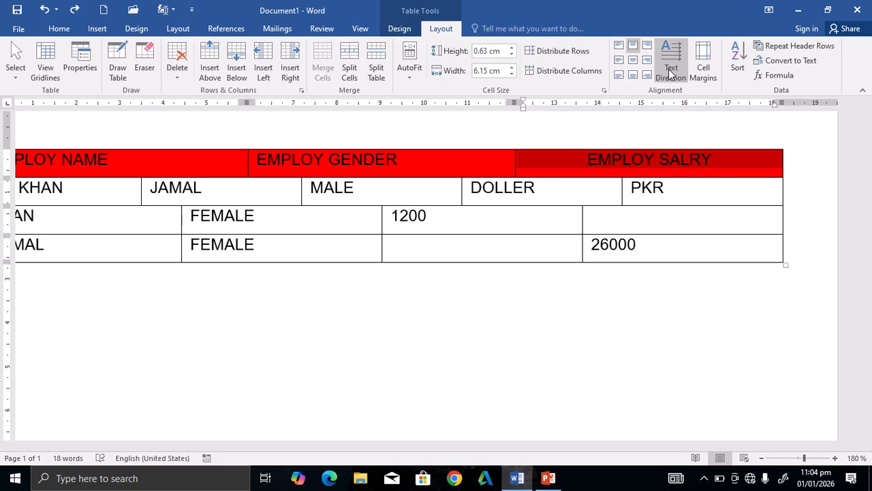
- Review the table's default cell margin and spacing options, closing them without changes
click(704, 72)
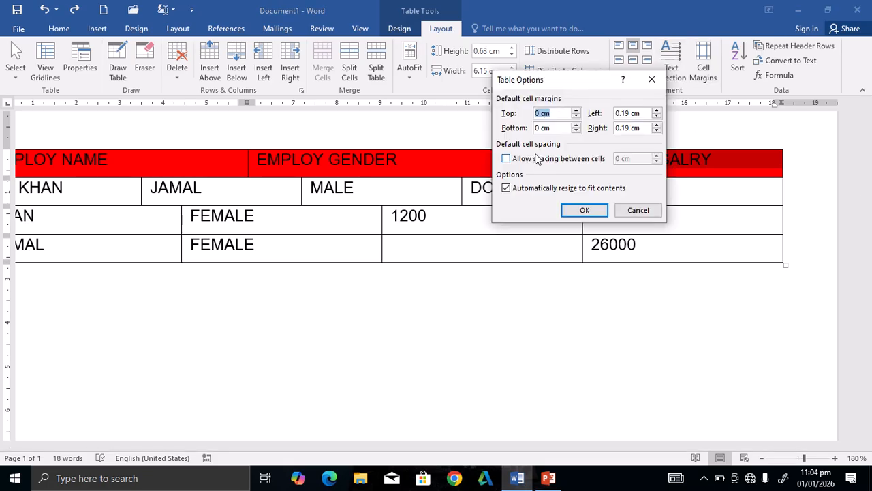
click(652, 79)
scroll(387, 203, down, 3)
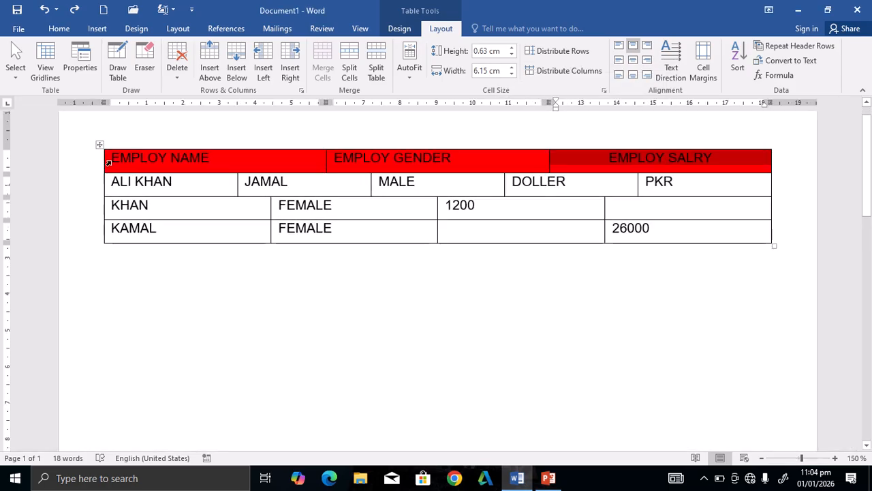
- With the header row selected, set the table's top and left default cell margins to 0.25 cm
drag(107, 156, 634, 148)
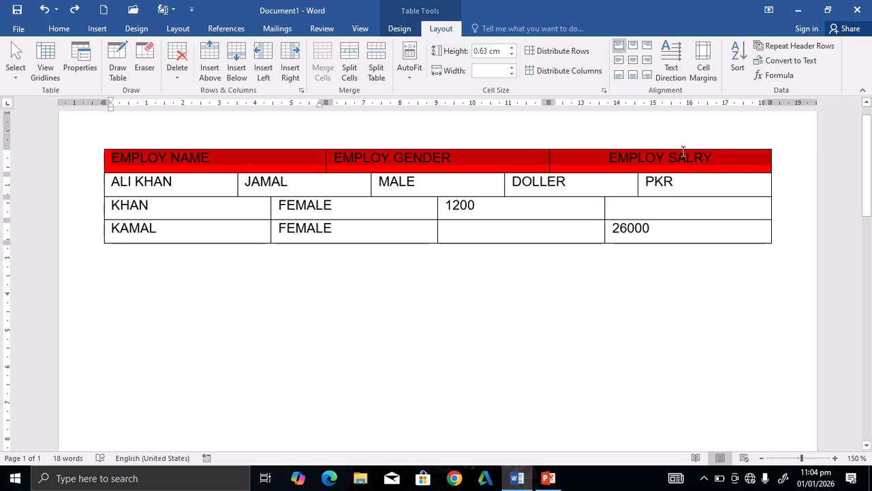
drag(687, 151, 686, 148)
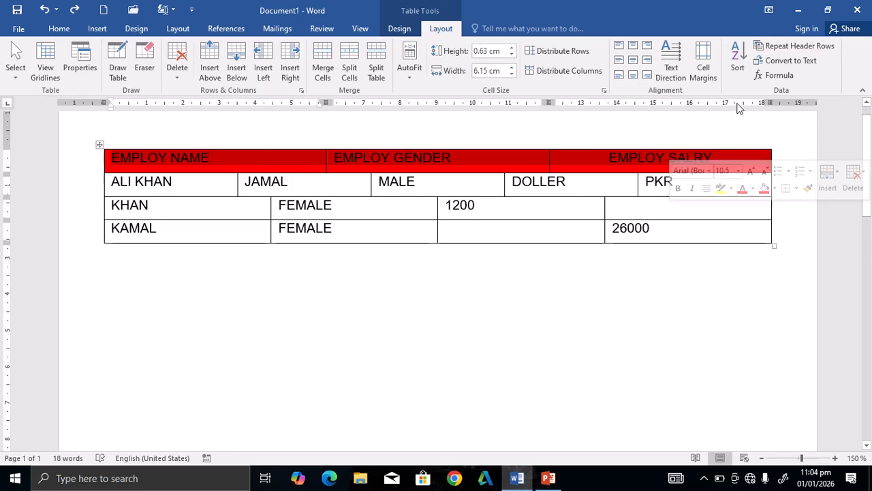
click(702, 65)
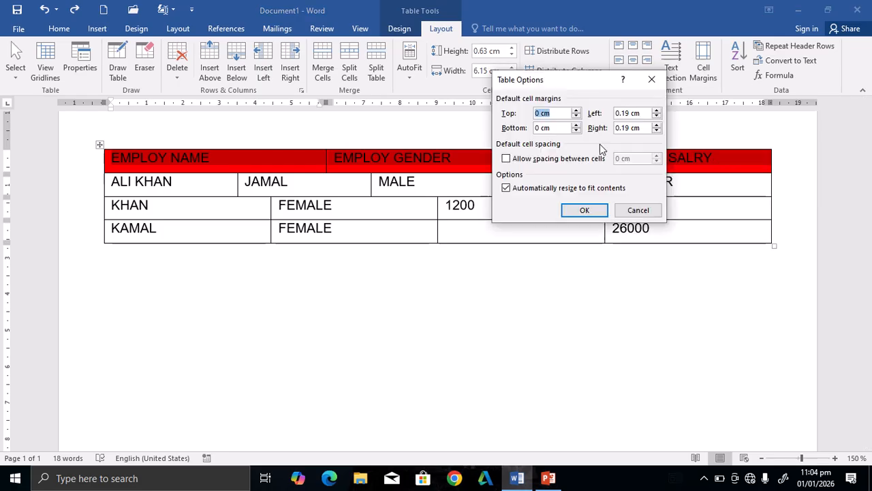
click(556, 116)
drag(556, 115, 503, 113)
text(0.25)
click(641, 113)
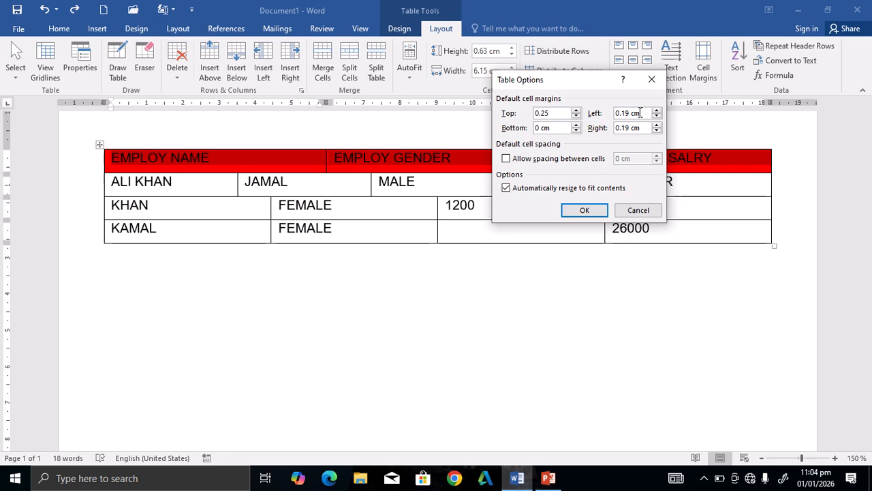
drag(641, 113, 598, 114)
text(0.25)
- Set the bottom and right default cell margins to 0.30 cm and apply the table options
click(547, 127)
drag(546, 128, 521, 127)
text(0.30)
drag(639, 127, 614, 128)
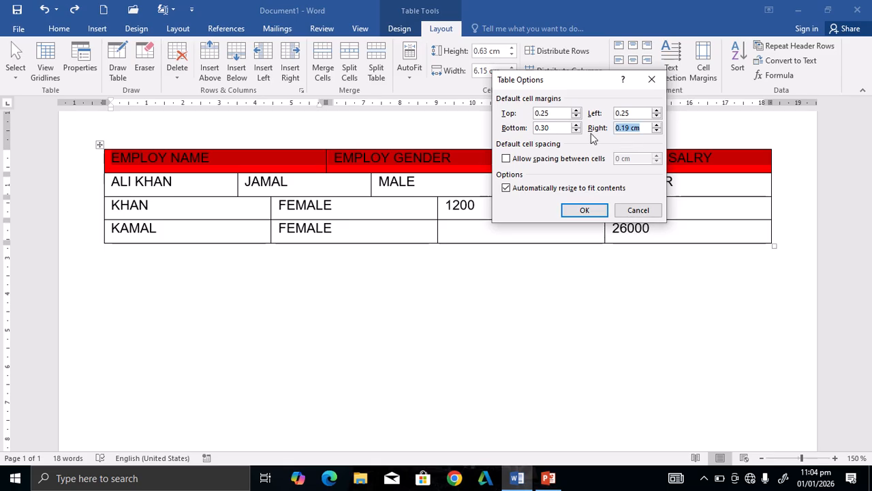
text(0.30)
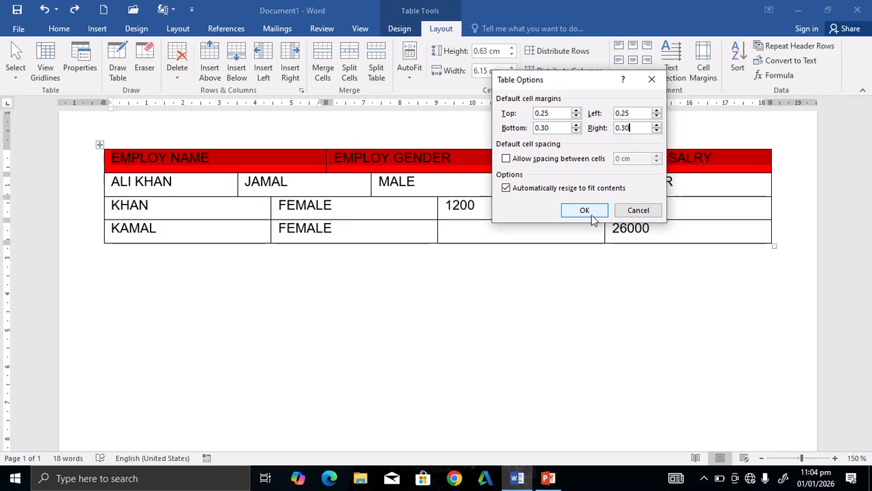
click(588, 212)
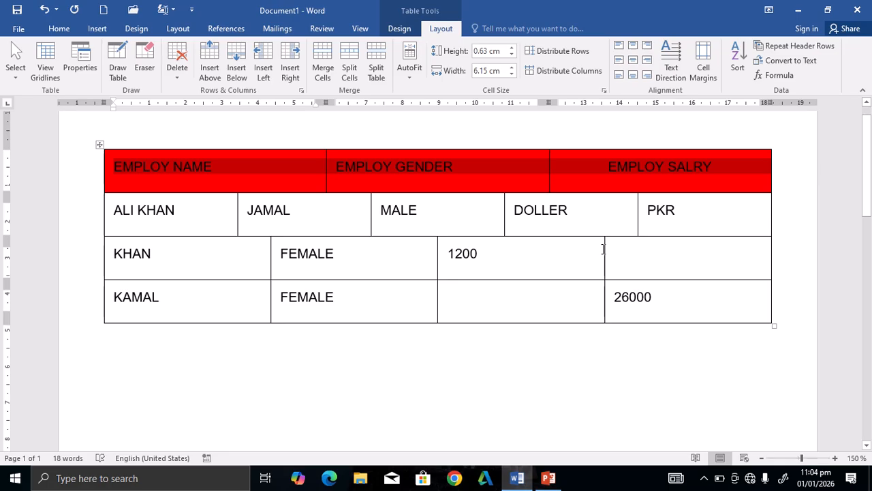
- Sort the employee table by EMPLOY NAME as text in ascending order, treating the first row as a header row
click(251, 177)
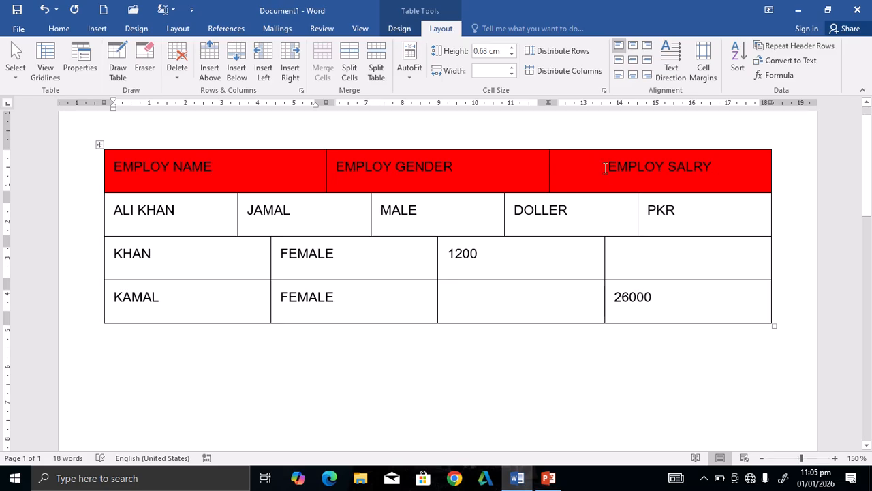
click(559, 169)
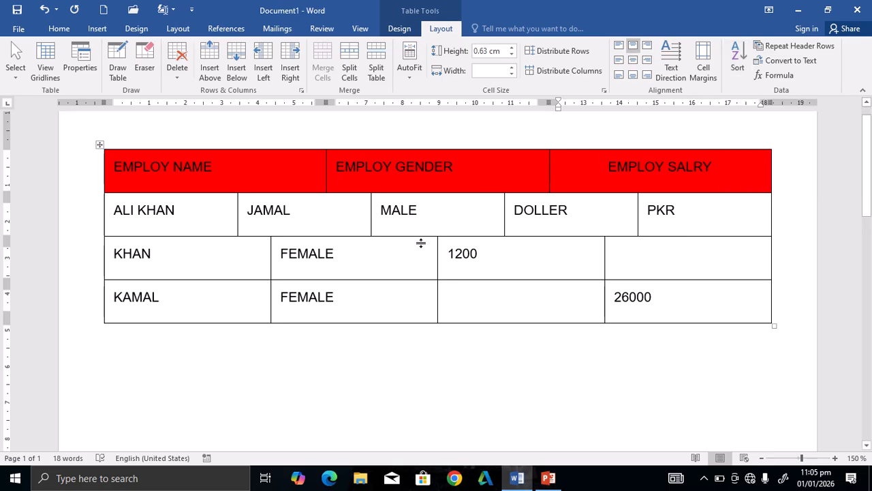
click(59, 29)
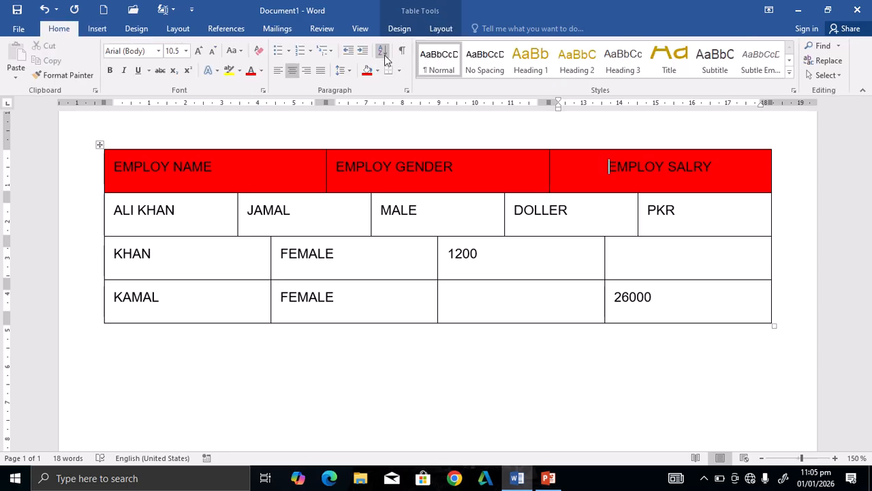
click(438, 29)
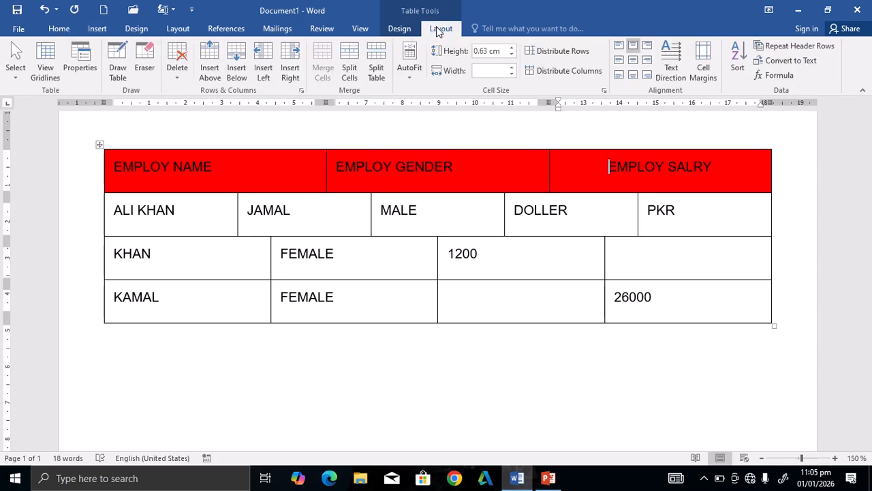
click(740, 55)
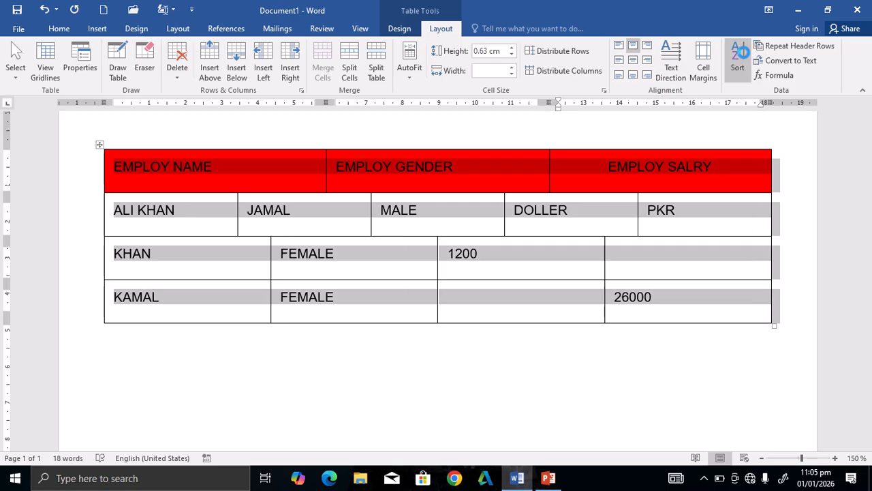
drag(561, 88, 531, 63)
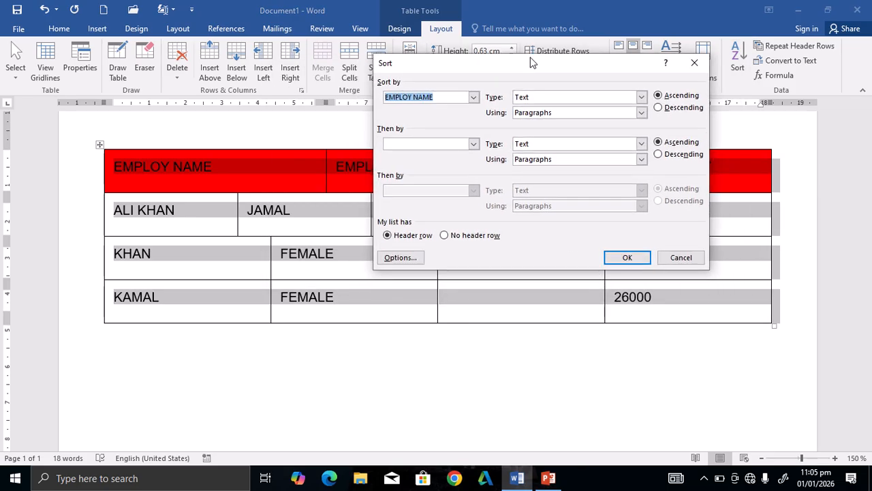
click(477, 100)
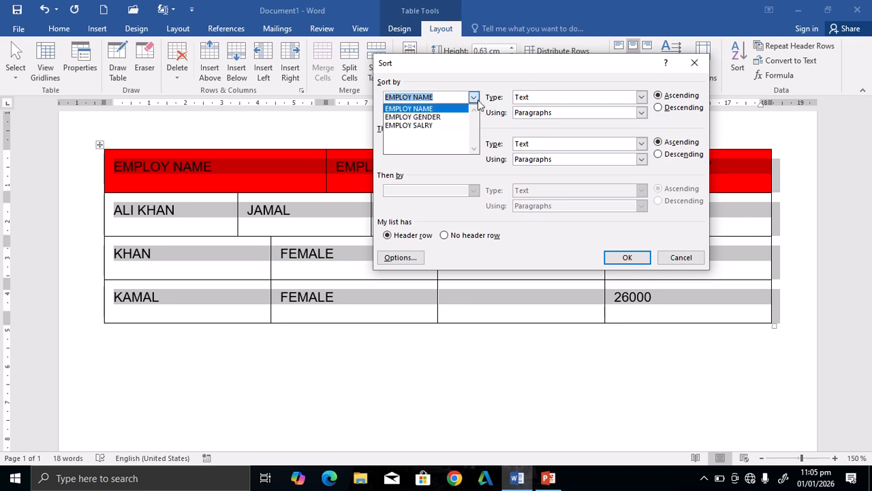
click(430, 109)
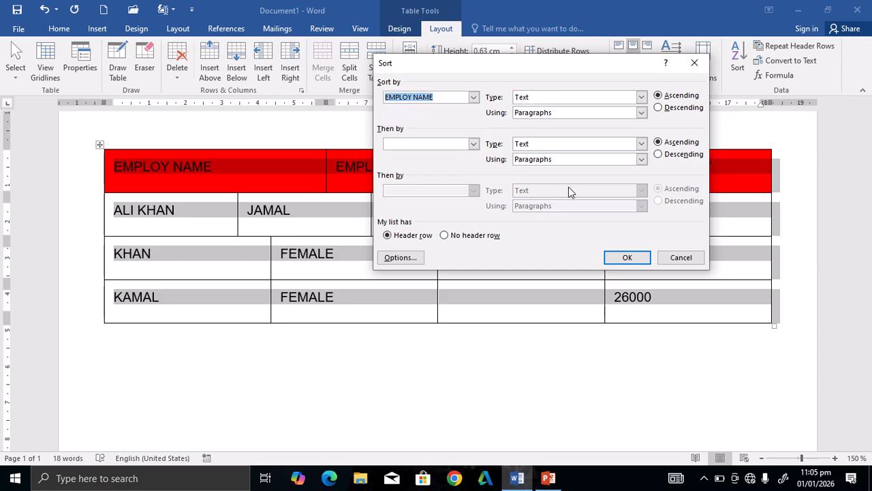
click(642, 97)
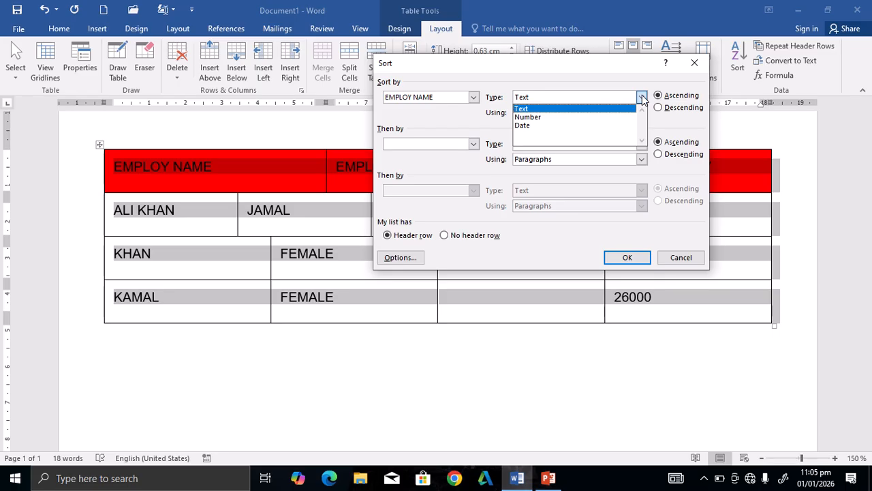
click(542, 110)
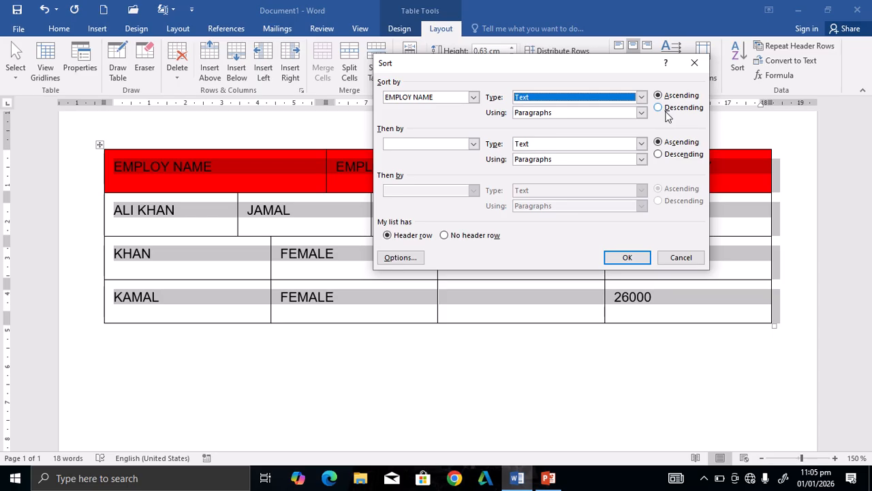
click(634, 262)
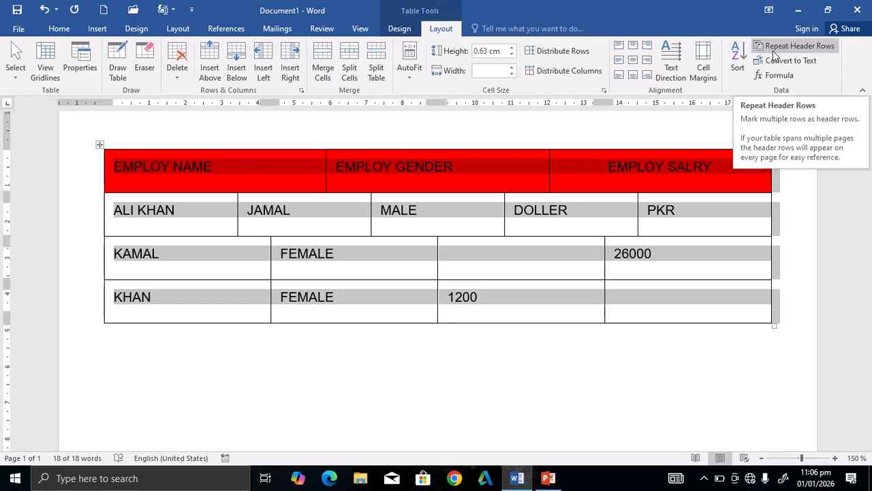
- Apply Repeat Header Rows to the selected employee table and delete the document's entire content
click(792, 46)
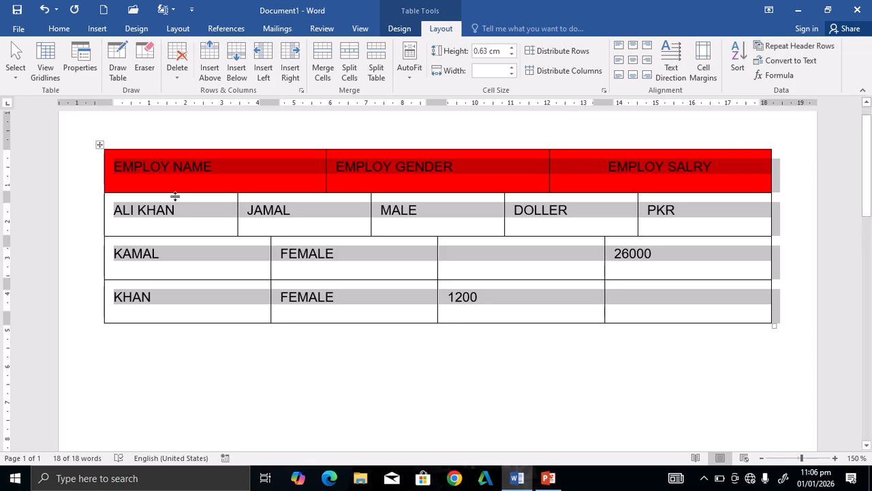
key(ctrl+a)
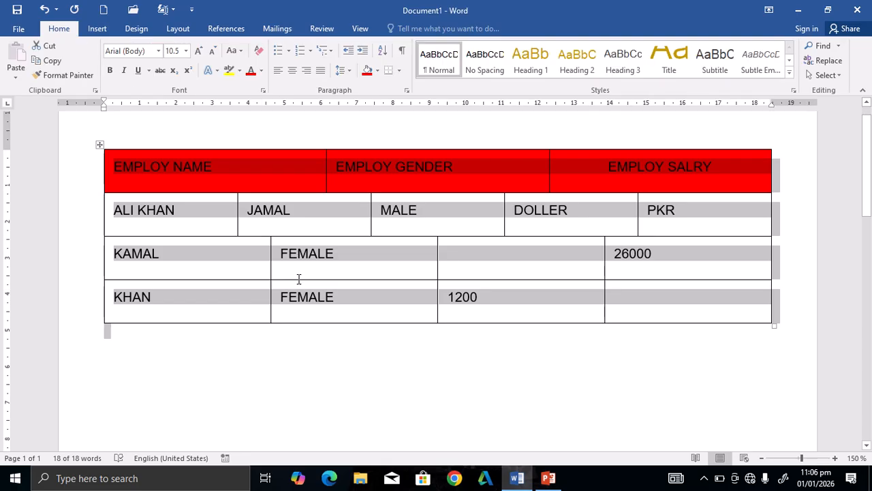
key(Delete)
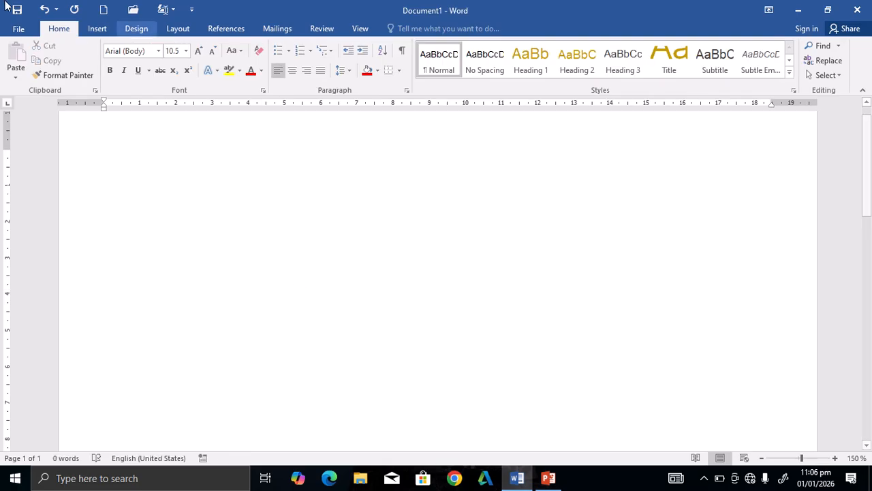
- Insert a new table with four columns and five rows in the empty document
click(88, 30)
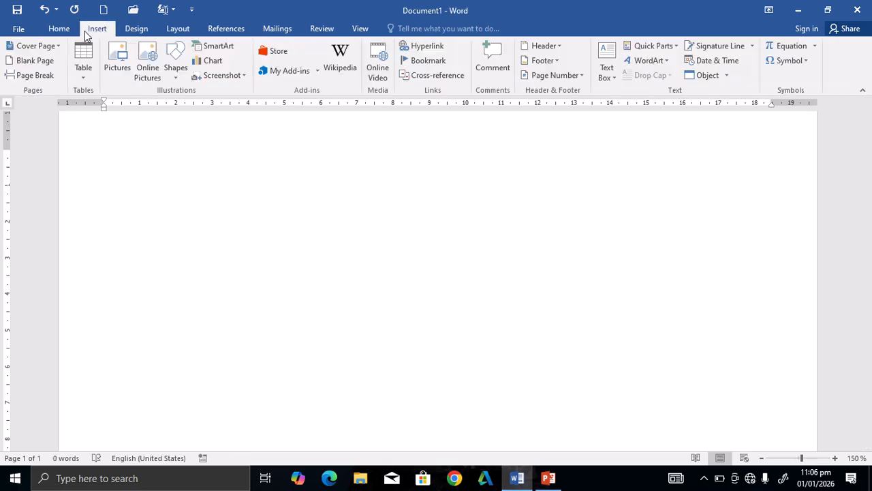
click(82, 75)
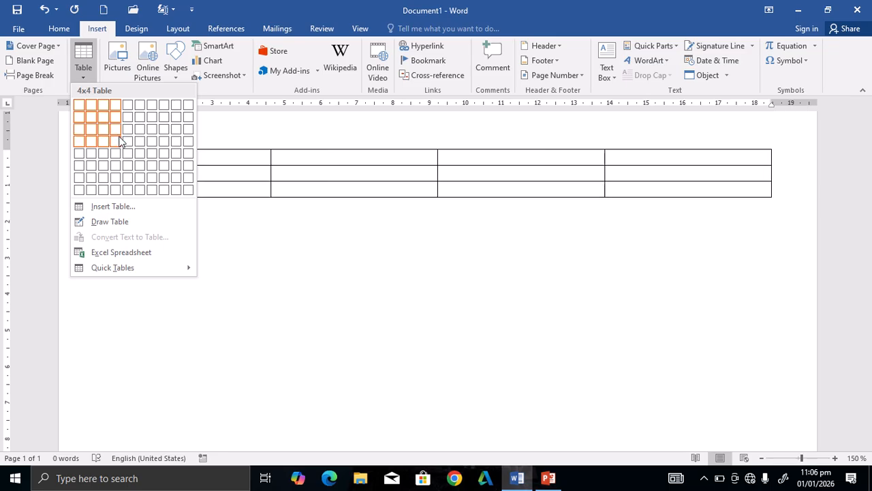
click(118, 156)
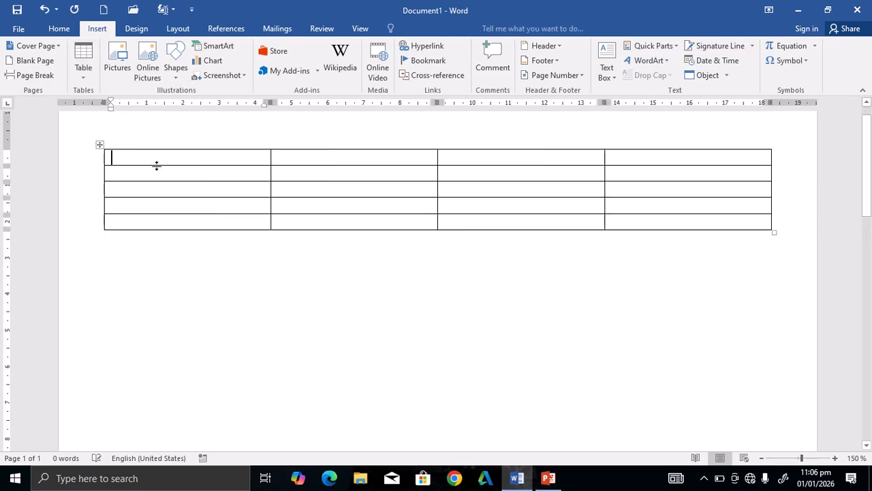
- Enter the headings STD ID, STD NAME, ROLL NO and CLASS in the new table's first row
text(STD)
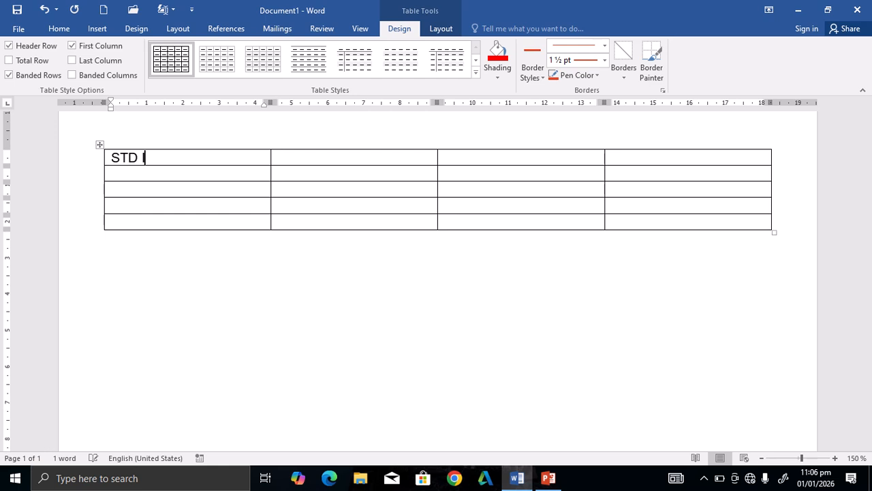
text( ID)
key(Tab)
text(STD)
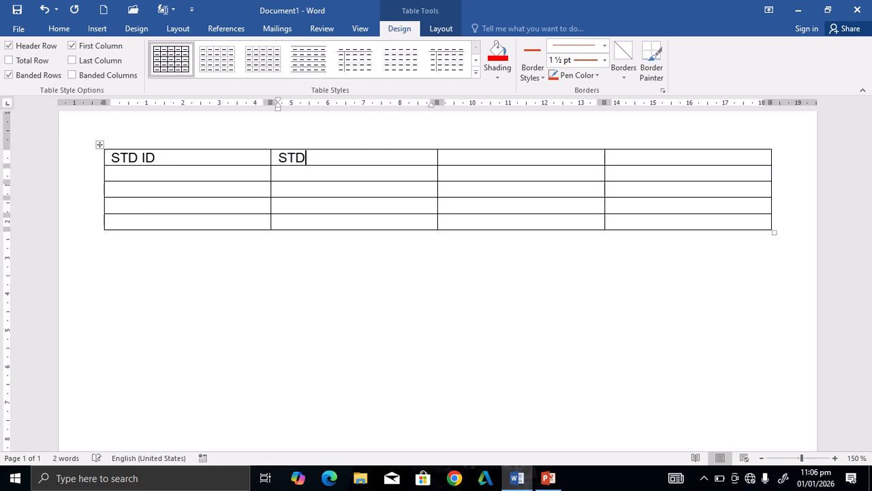
text( NAME)
key(Tab)
text(ROL)
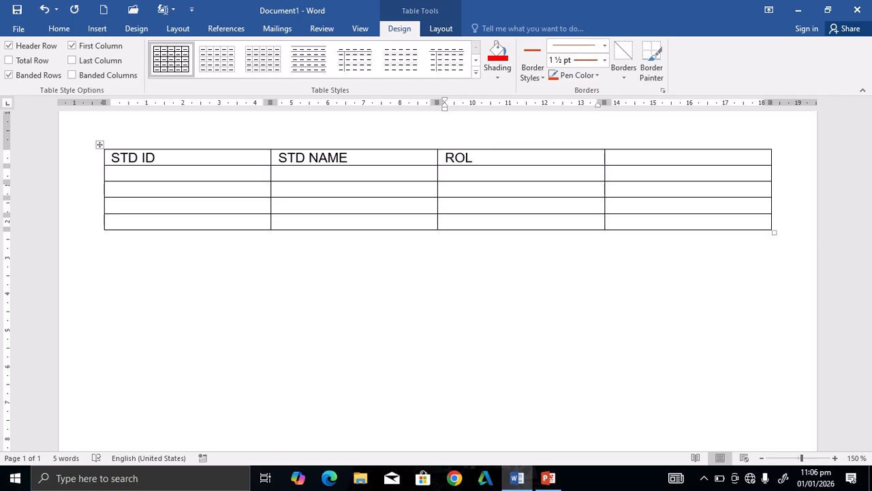
text(L NO)
key(Tab)
text(CLA)
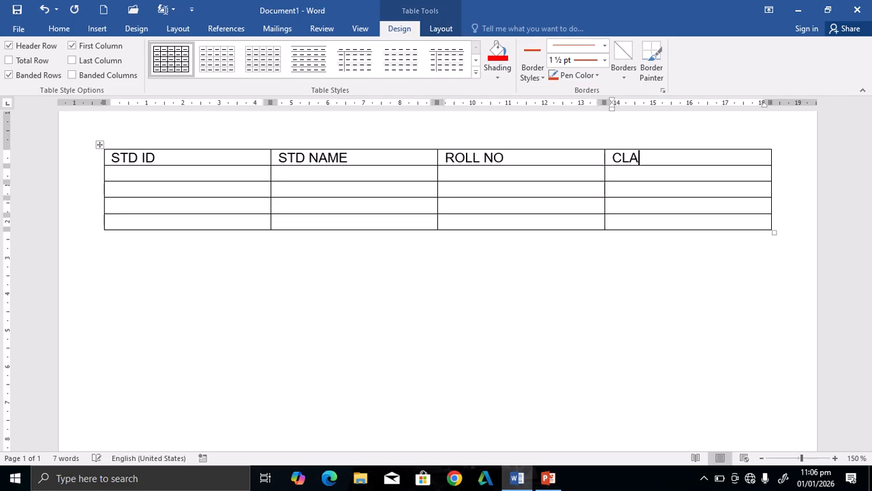
text(SS)
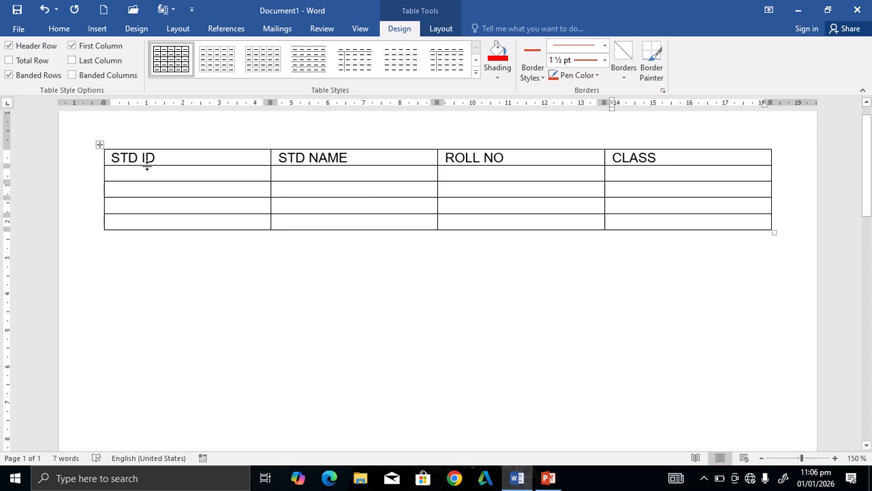
- Set the whole STD ID to CLASS heading row to repeat as a header row on every page
drag(114, 151, 639, 154)
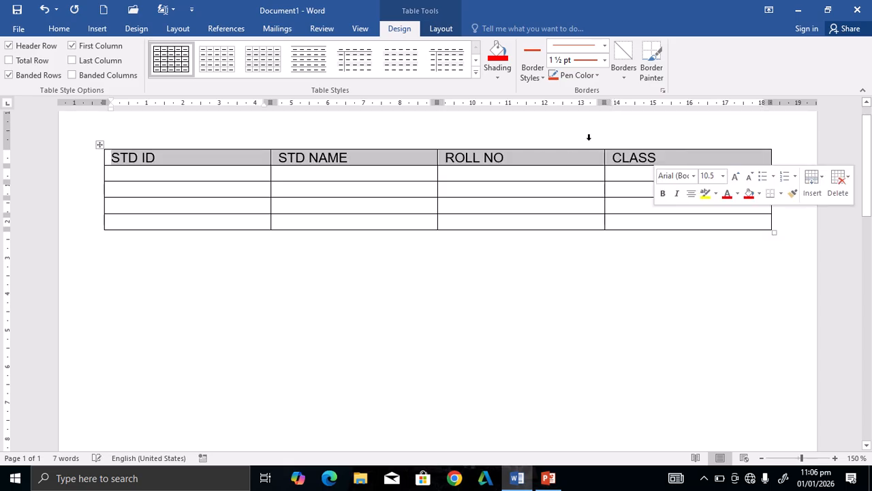
click(440, 29)
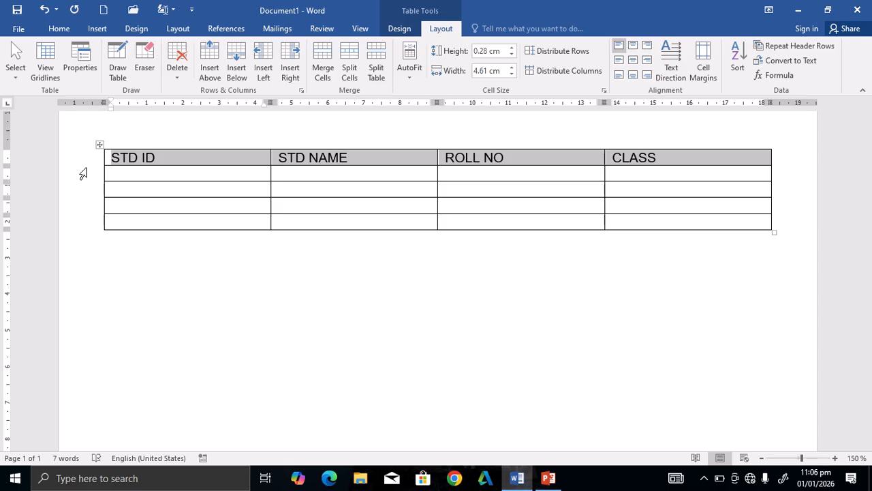
click(153, 184)
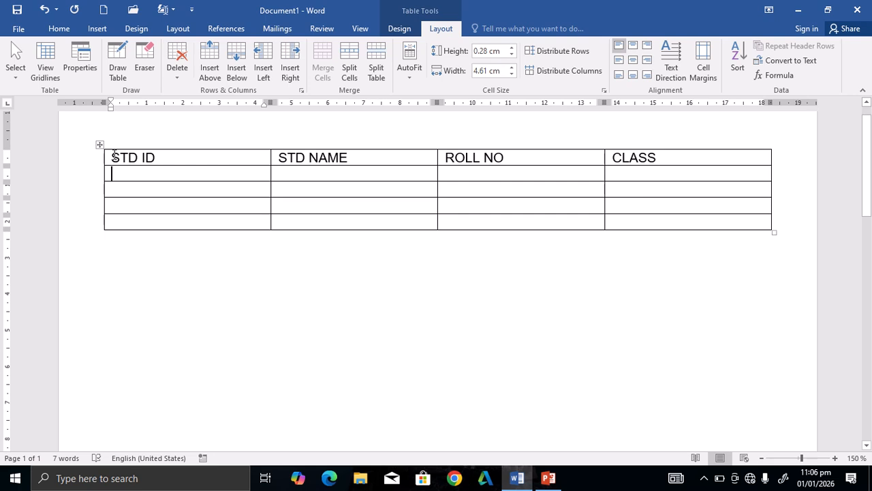
drag(114, 155, 478, 160)
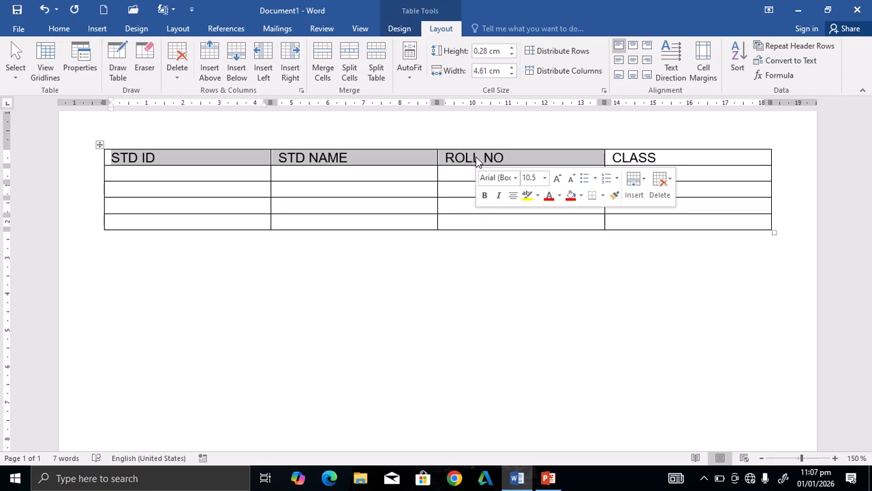
click(398, 201)
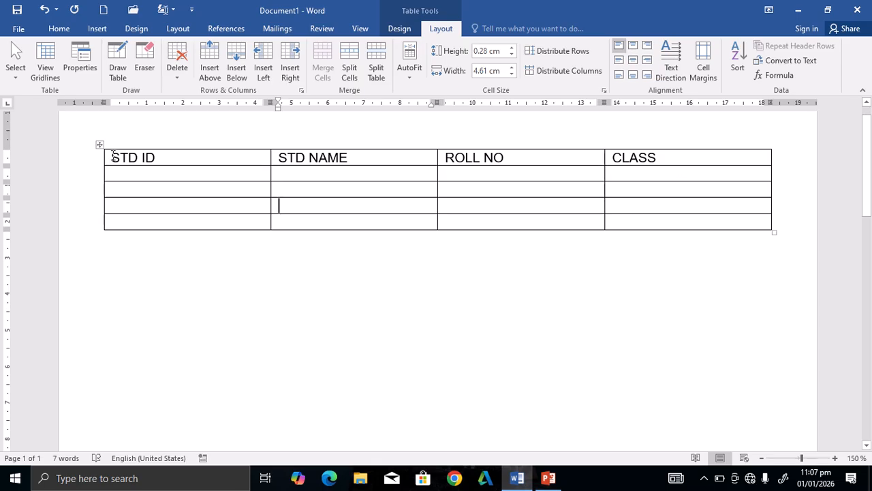
drag(112, 154, 664, 154)
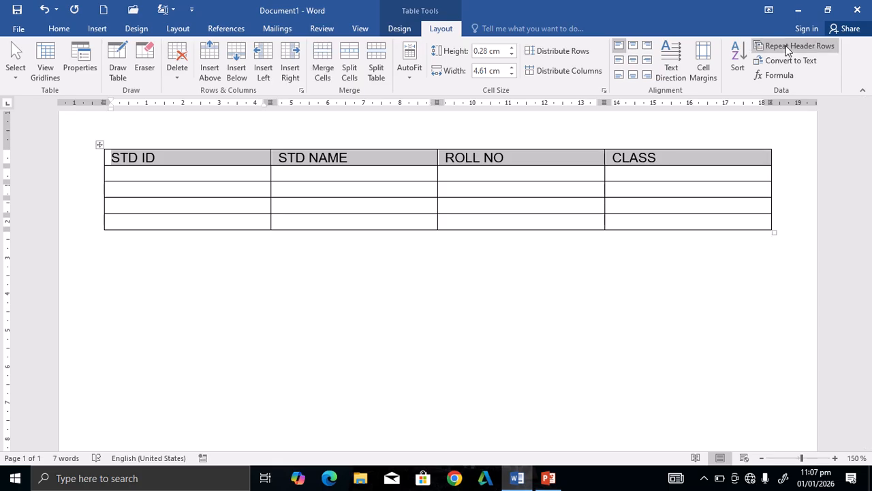
click(788, 50)
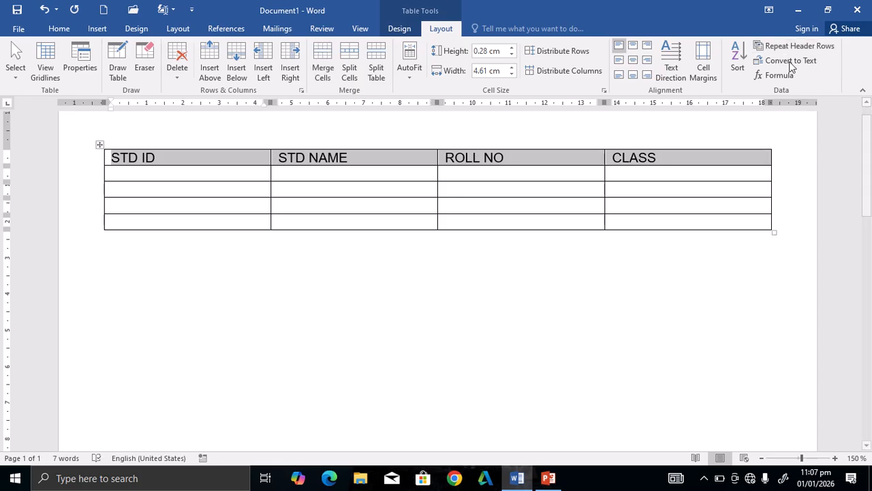
click(653, 224)
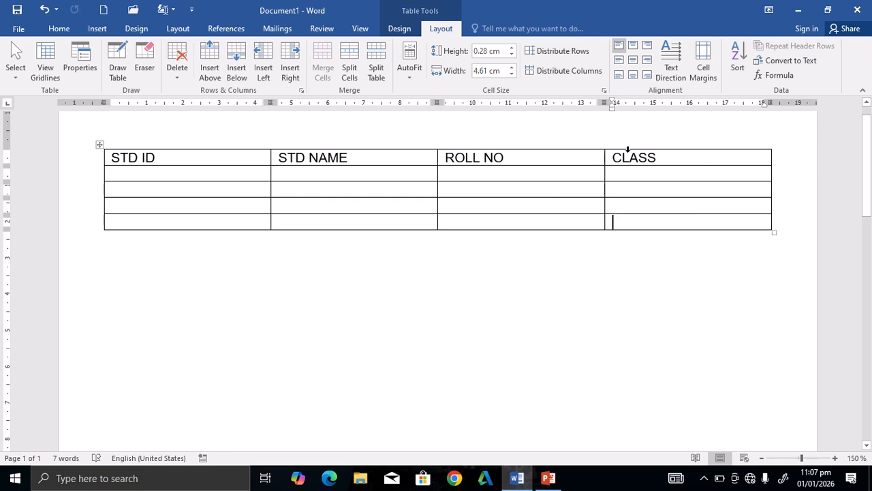
- Extend the student table with empty rows below the existing ones until it nearly fills the first page
click(114, 158)
key(Tab)
key(Tab)
key(Tab)
key(Tab)
key(Tab)
key(Tab)
key(Tab)
key(Tab)
key(Tab)
key(Tab)
key(Tab)
key(Tab)
key(Tab)
key(Tab)
key(Tab)
key(Tab)
key(Tab)
key(Tab)
key(Tab)
key(Tab)
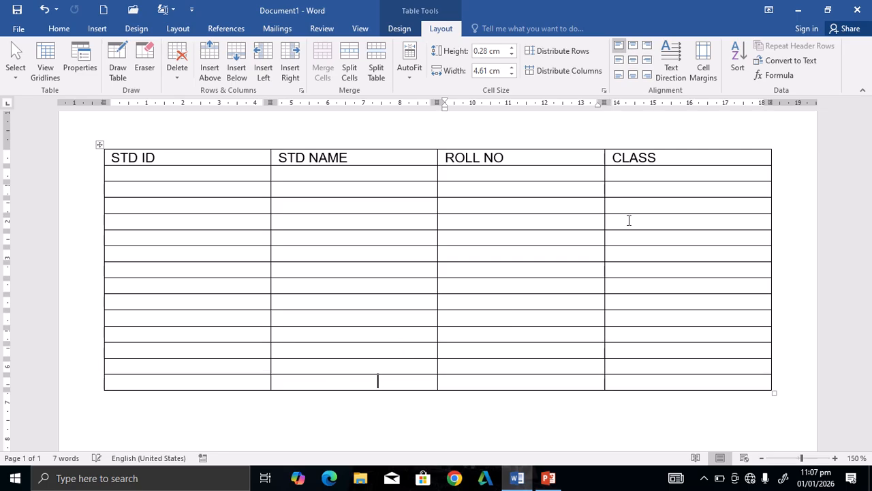
key(Tab)
key(Tab)
key(Tab)
key(Tab)
key(Tab)
key(Tab)
key(Tab)
key(Tab)
key(Tab)
key(Tab)
key(Tab)
key(Tab)
key(Tab)
key(Tab)
key(Tab)
key(Tab)
key(Tab)
key(Tab)
key(Tab)
key(Tab)
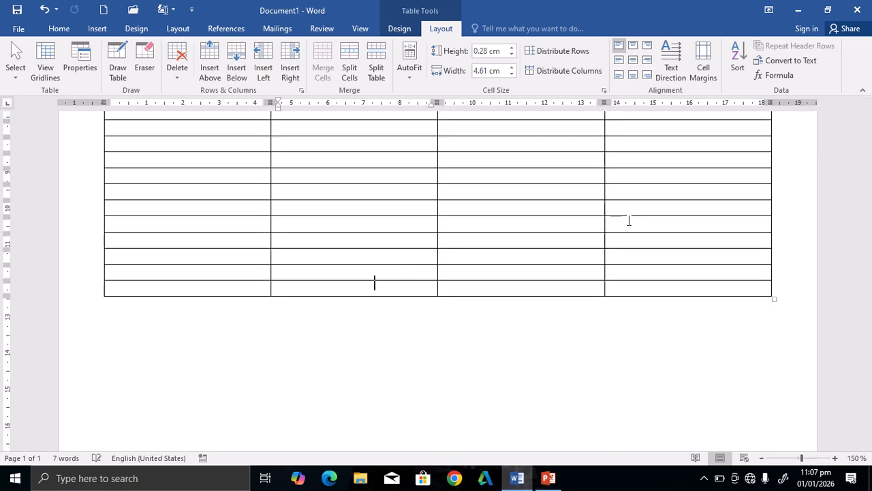
key(Tab)
key(Tab)
key(Tab)
key(Tab)
key(Tab)
key(Tab)
key(Tab)
key(Tab)
key(Tab)
key(Tab)
key(Tab)
key(Tab)
key(Tab)
key(Tab)
key(Tab)
key(Tab)
key(Tab)
key(Tab)
key(Tab)
key(Tab)
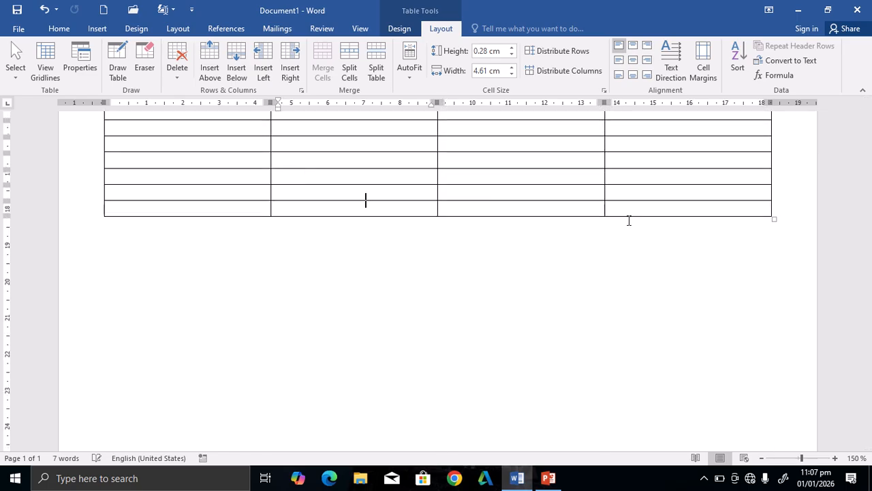
key(Tab)
key(Tab)
key(Tab)
key(Tab)
key(Tab)
key(Tab)
key(Tab)
key(Tab)
key(Tab)
key(Tab)
key(Tab)
key(Tab)
key(Tab)
key(Tab)
key(Tab)
key(Tab)
key(Tab)
key(Tab)
key(Tab)
key(Tab)
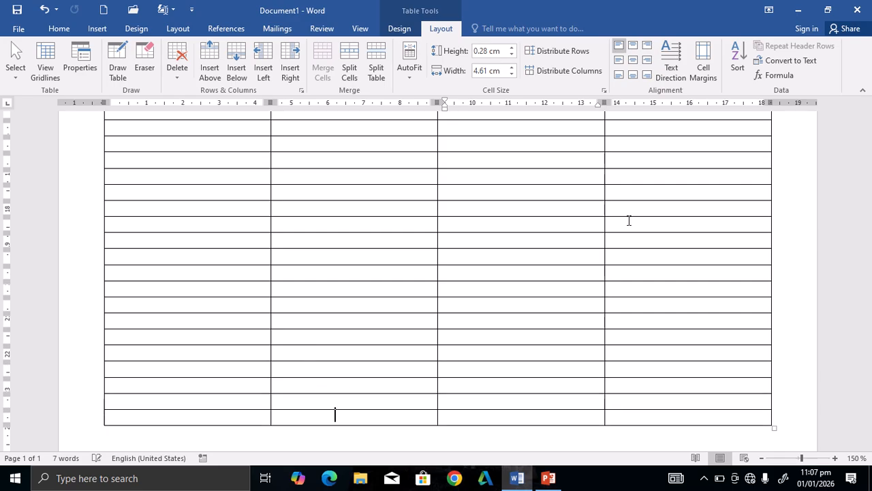
key(Tab)
key(Tab)
key(Tab)
key(Tab)
key(Tab)
key(Tab)
key(Tab)
key(Tab)
key(Tab)
key(Tab)
key(Tab)
key(Tab)
key(Tab)
key(Tab)
key(Tab)
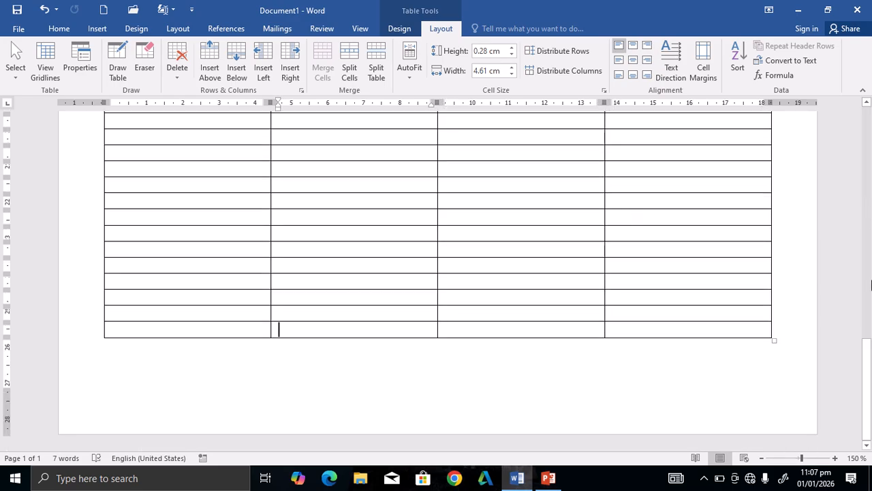
- Add empty rows to the student table until it continues onto a second page, and check the heading row on both pages
key(Tab)
key(Tab)
key(Tab)
key(Tab)
key(Tab)
key(Tab)
key(Tab)
key(Tab)
key(Tab)
key(Tab)
key(Tab)
key(Tab)
key(Tab)
key(Tab)
key(Tab)
key(Tab)
key(Tab)
key(Tab)
key(Tab)
key(Tab)
key(Tab)
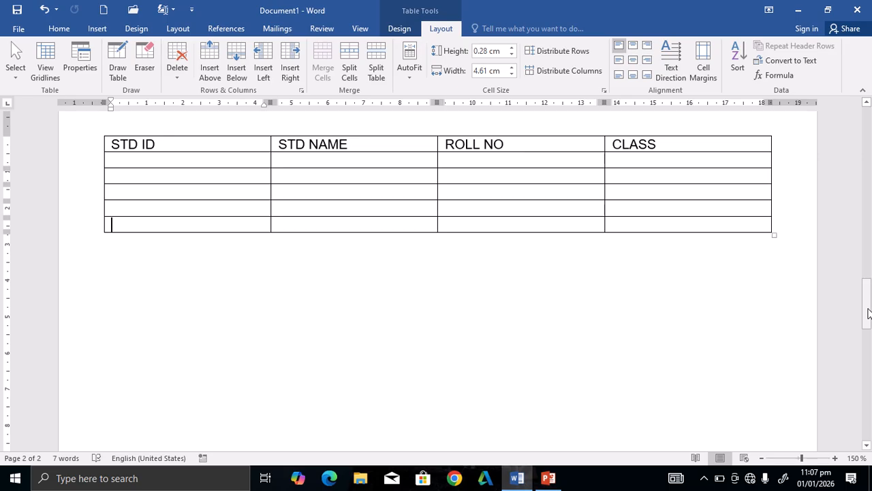
drag(869, 308, 870, 72)
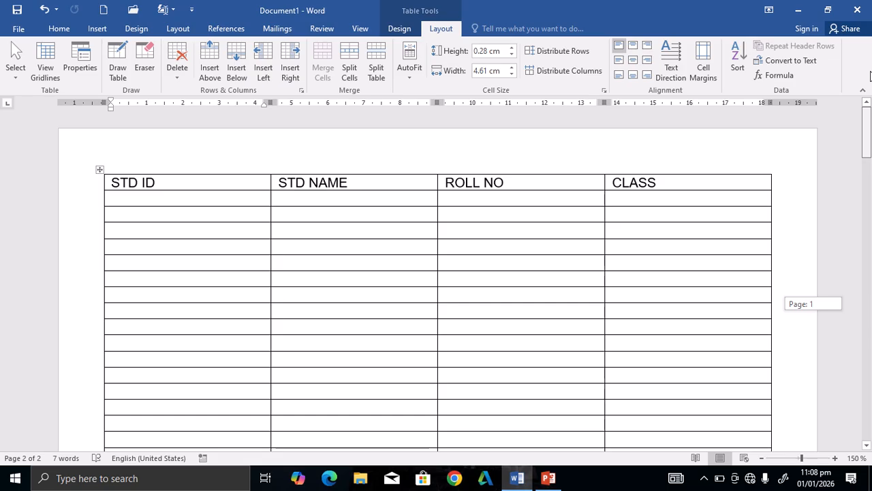
drag(870, 75, 870, 10)
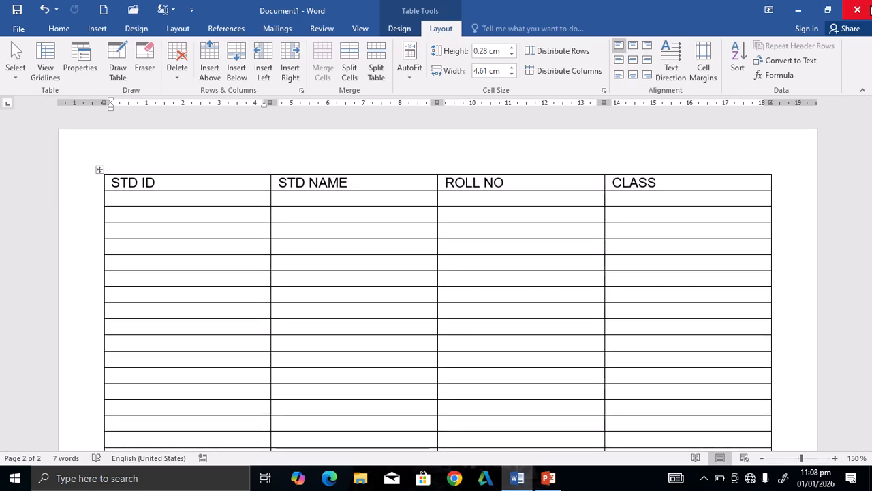
- Delete the whole student table to clear the document
key(ctrl+a)
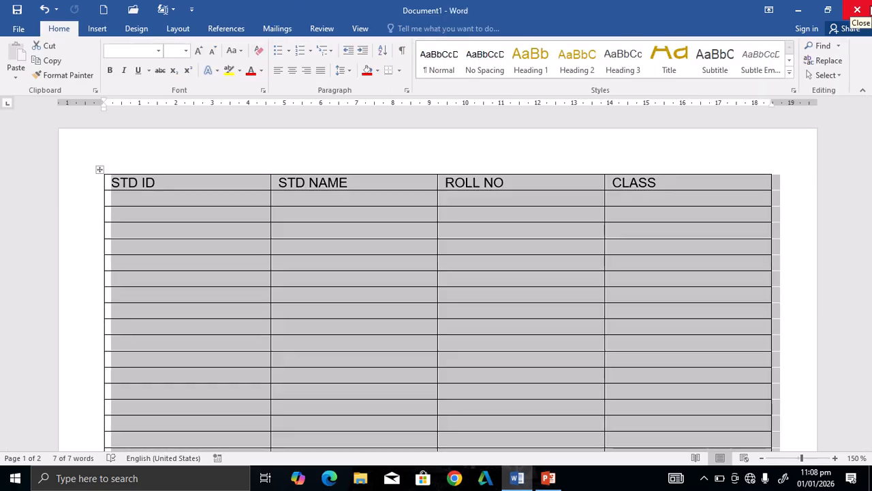
key(Delete)
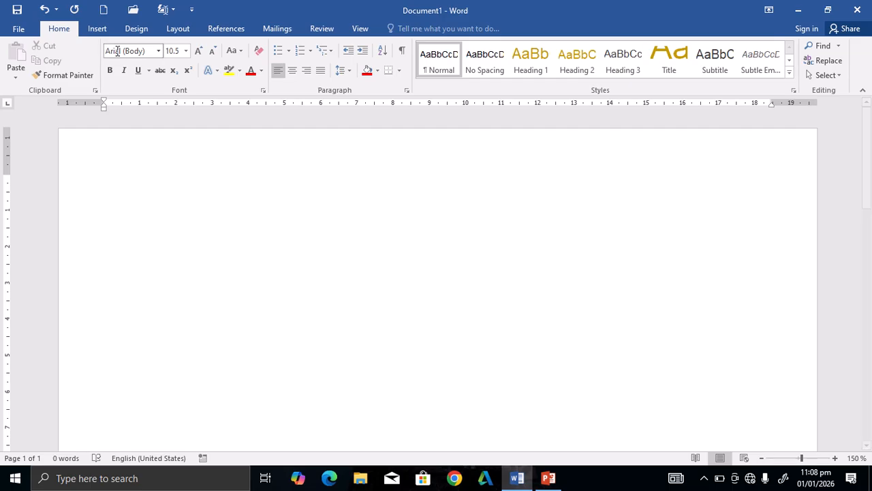
click(97, 29)
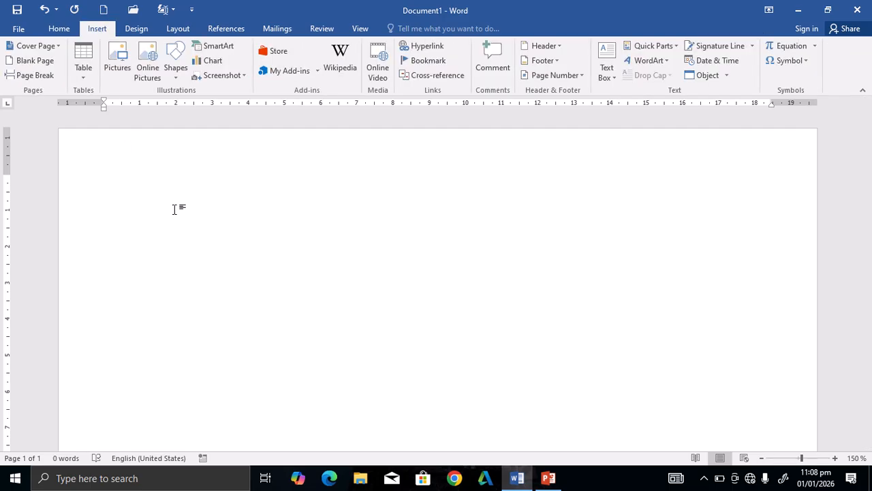
- Undo the deletion and all student table edits back to the employee table with the red heading row
key(ctrl+z)
key(ctrl+z)
key(ctrl+z)
key(ctrl+z)
key(ctrl+z)
key(ctrl+z)
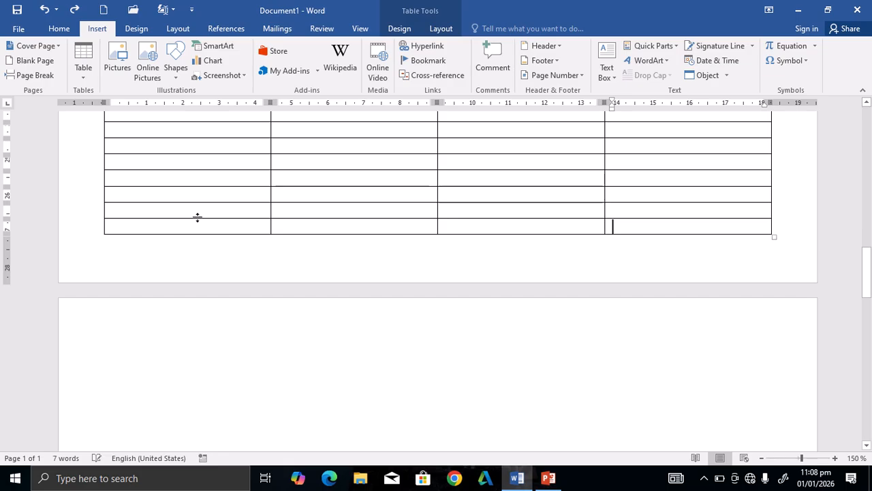
click(194, 357)
drag(868, 290, 868, 130)
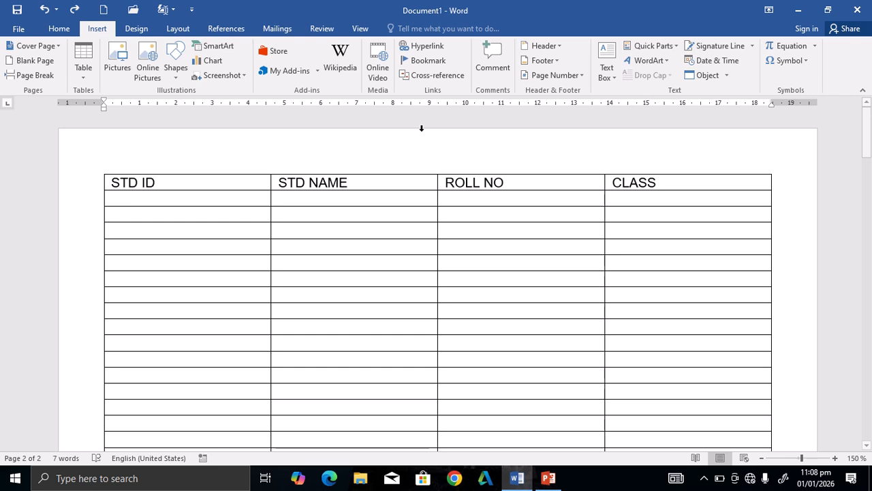
click(345, 248)
click(442, 29)
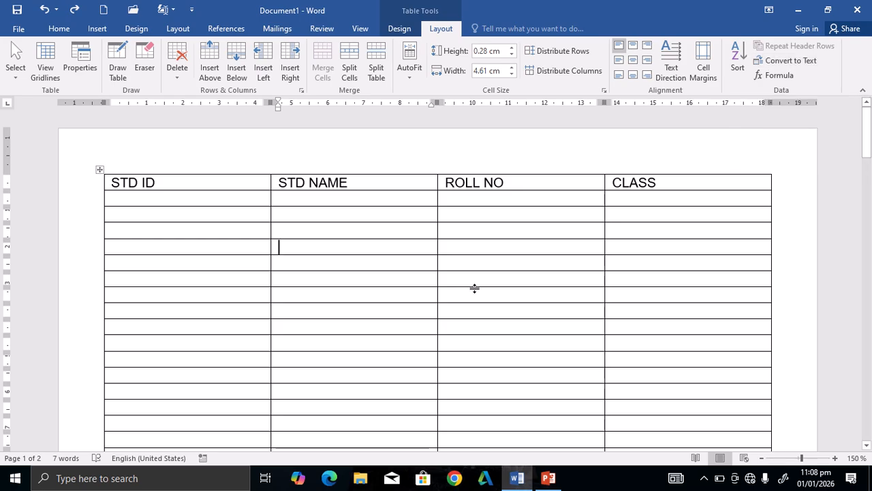
scroll(475, 288, down, 10)
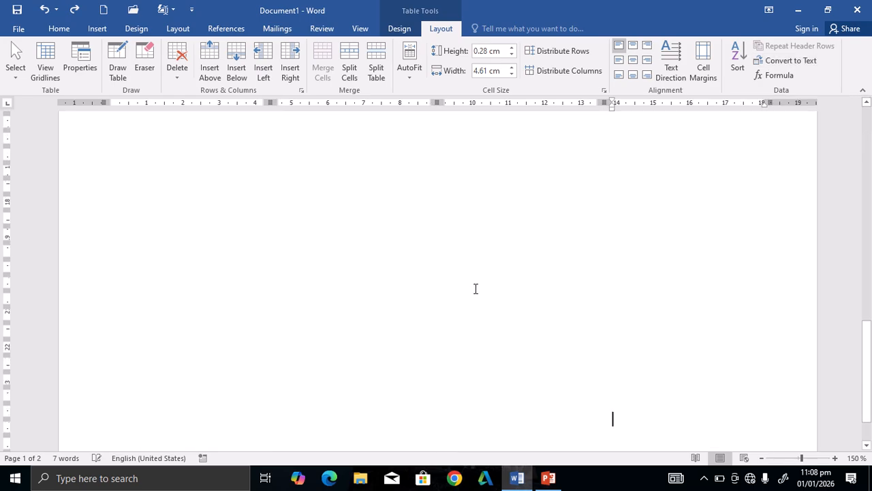
scroll(476, 289, up, 4)
key(ctrl+z)
key(ctrl+z)
key(ctrl+z)
key(ctrl+z)
key(ctrl+z)
key(ctrl+z)
key(ctrl+z)
key(ctrl+z)
key(ctrl+z)
key(ctrl+z)
key(ctrl+z)
key(ctrl+z)
key(ctrl+z)
key(ctrl+z)
key(ctrl+z)
key(ctrl+z)
key(ctrl+z)
key(ctrl+z)
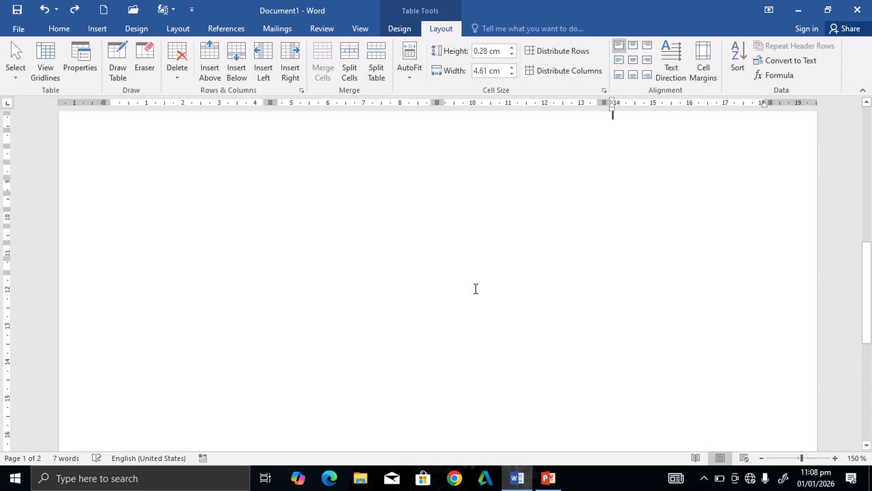
key(ctrl+z)
key(ctrl+z)
key(ctrl+z)
key(ctrl+z)
key(ctrl+z)
key(ctrl+z)
key(ctrl+z)
key(ctrl+z)
key(ctrl+z)
key(ctrl+z)
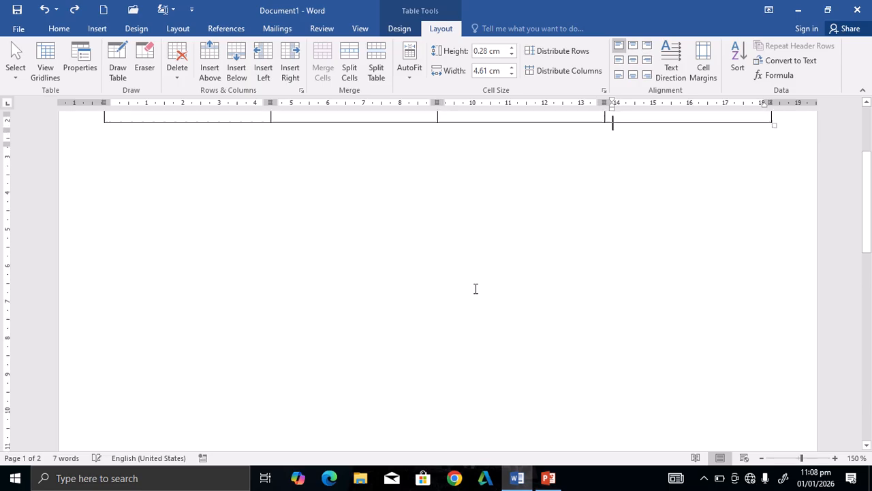
key(ctrl+z)
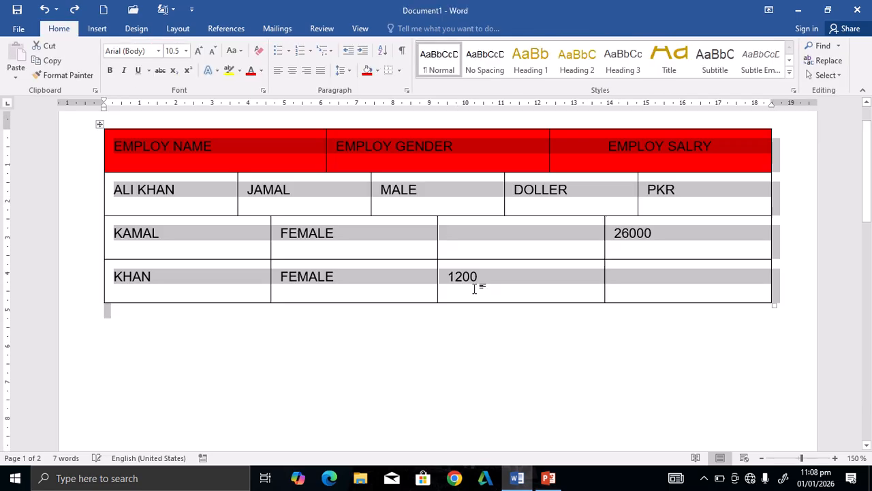
click(459, 332)
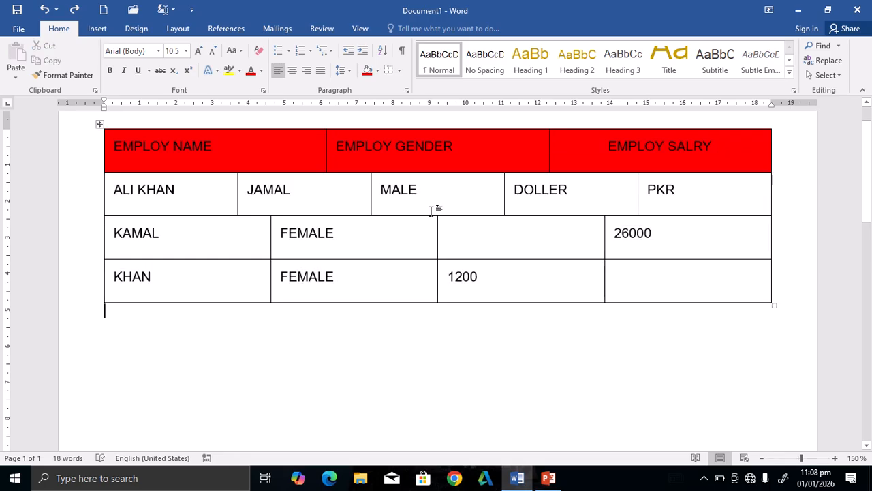
- Convert the whole employee table to text separated with tabs
click(100, 123)
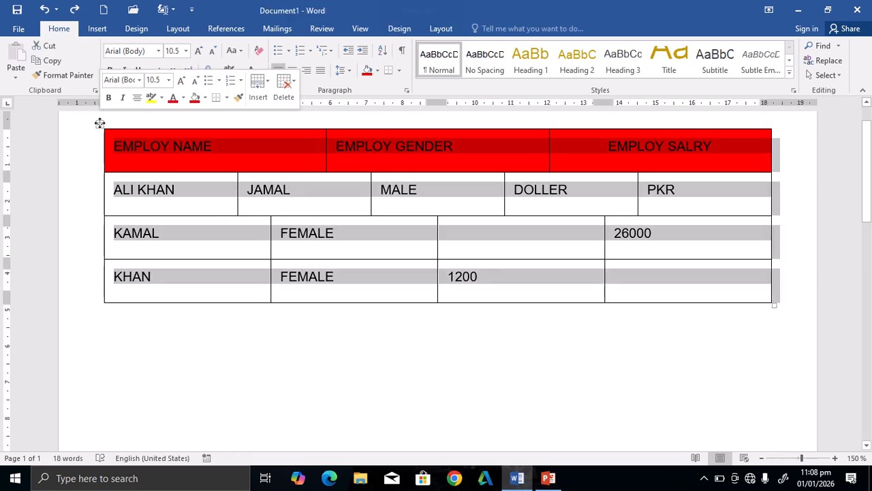
click(441, 29)
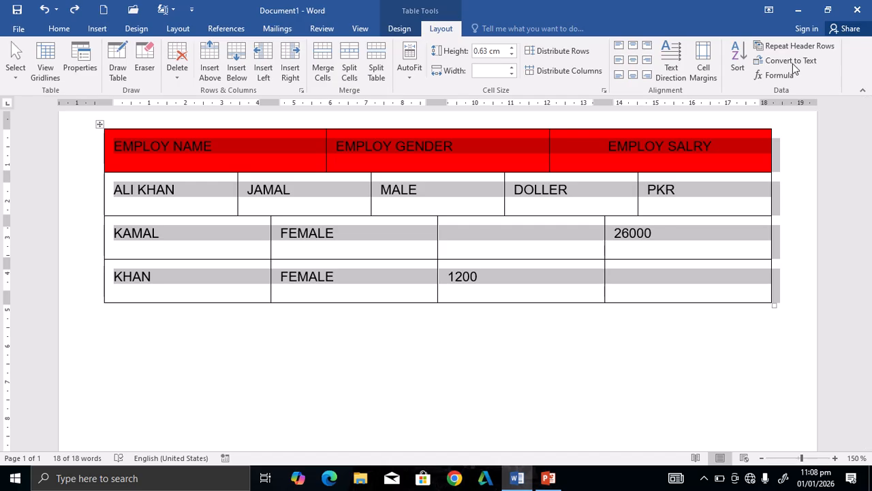
click(97, 28)
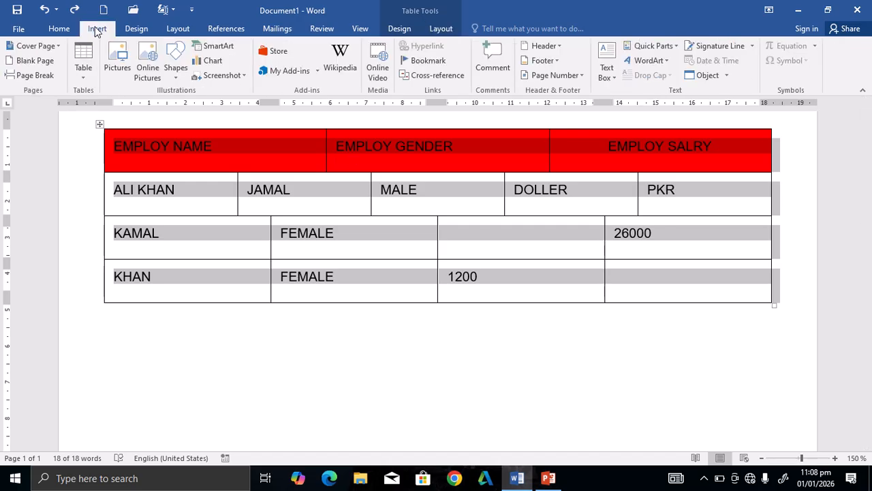
click(83, 68)
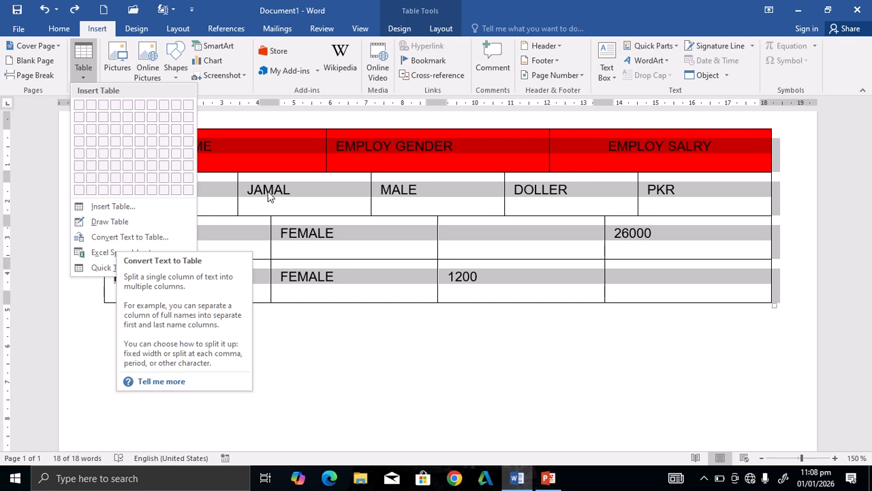
click(441, 30)
click(440, 30)
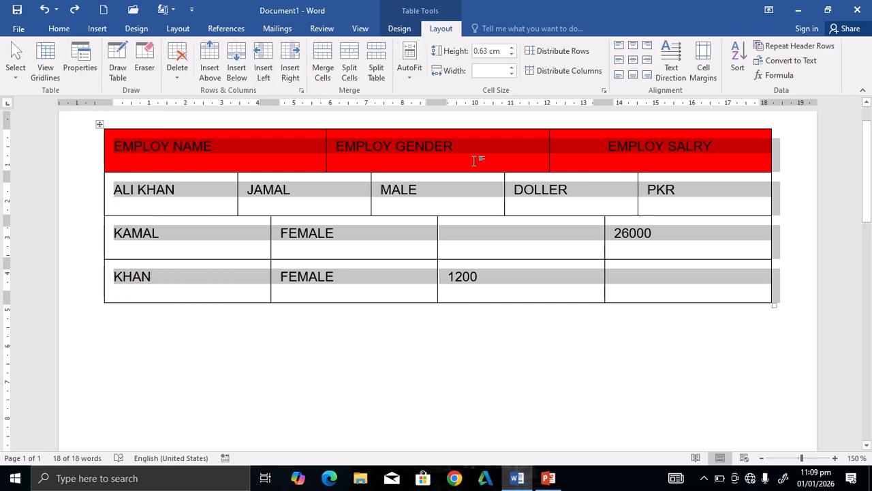
click(761, 62)
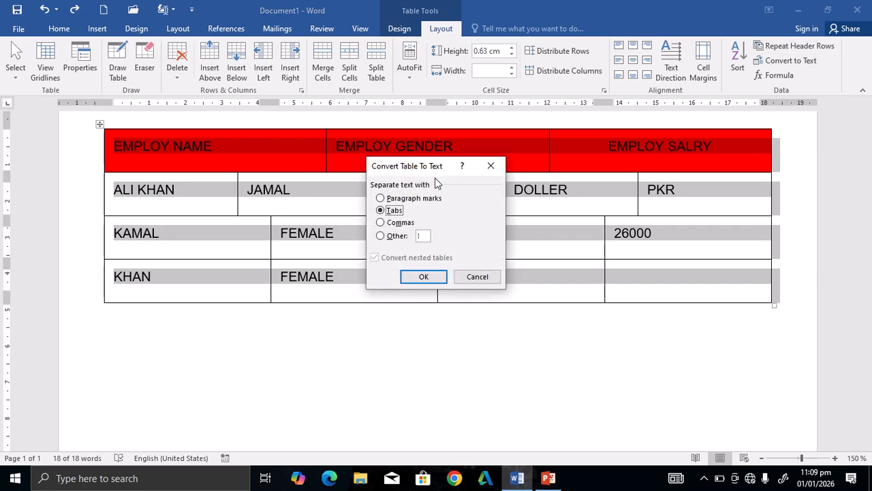
drag(422, 171, 762, 43)
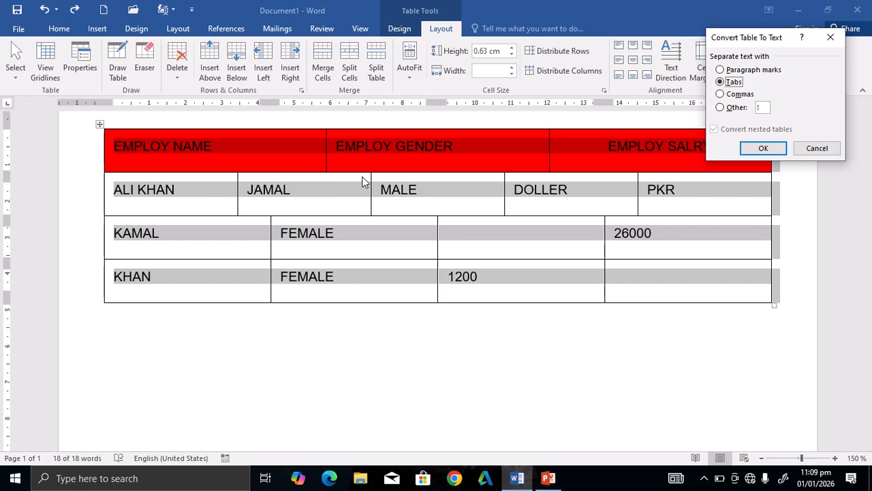
click(763, 148)
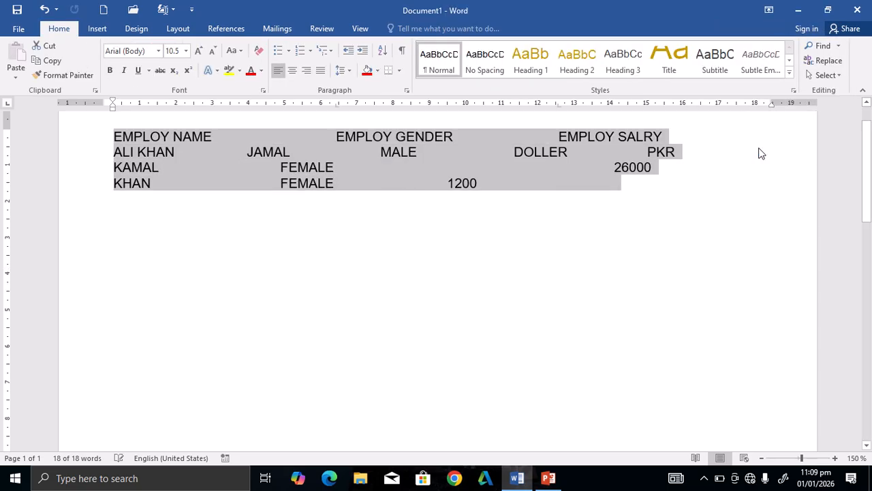
- Undo the table-to-text conversion of the employee data
click(417, 195)
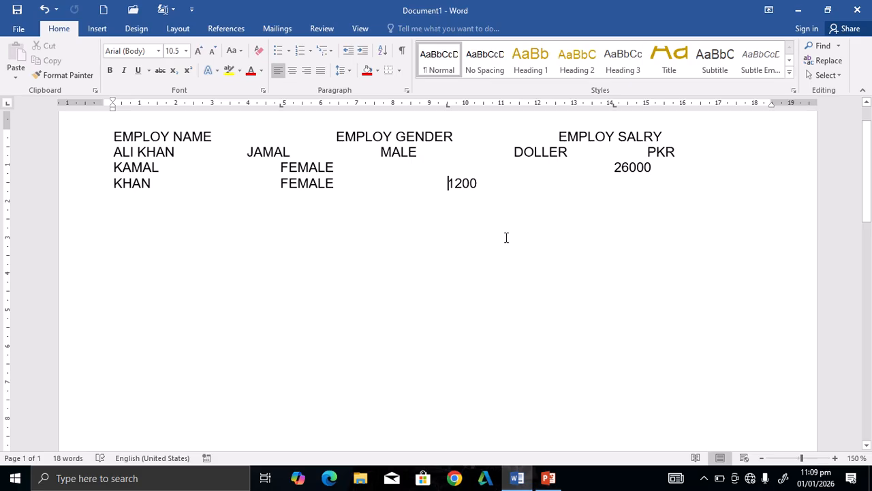
key(ctrl+z)
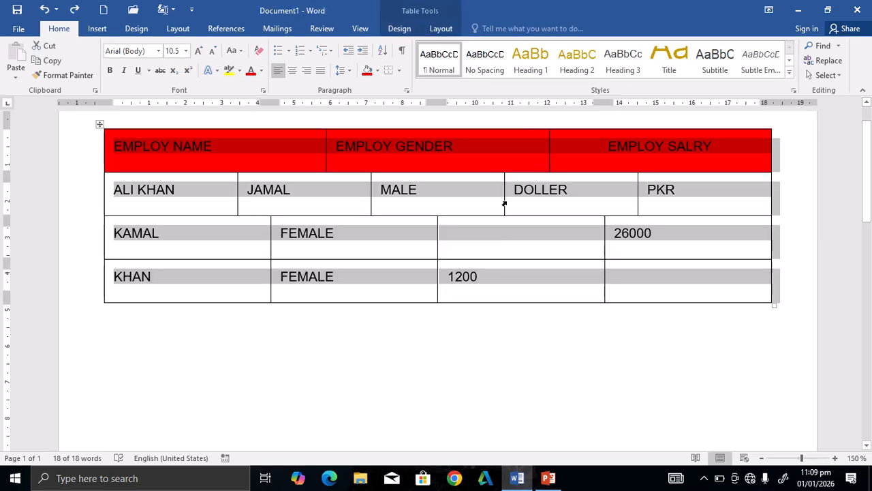
click(505, 202)
click(441, 29)
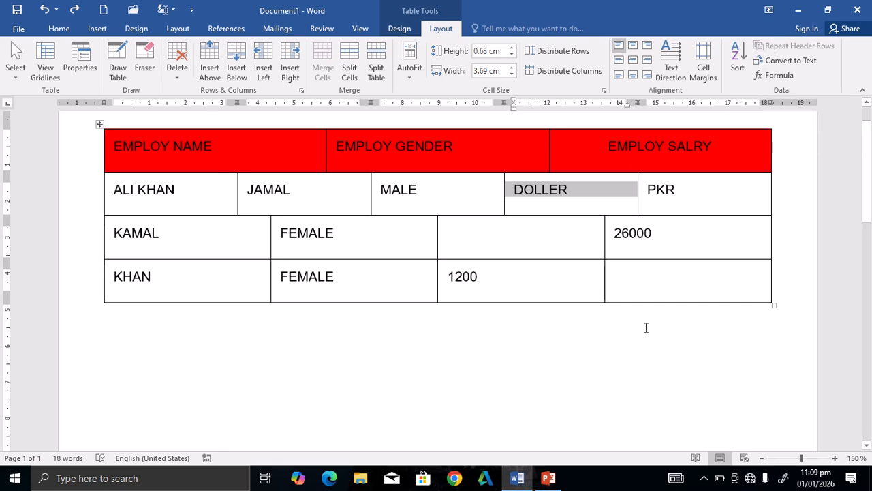
- Add a new row at the end of the employee table and enter TOTAL in its second cell
click(628, 285)
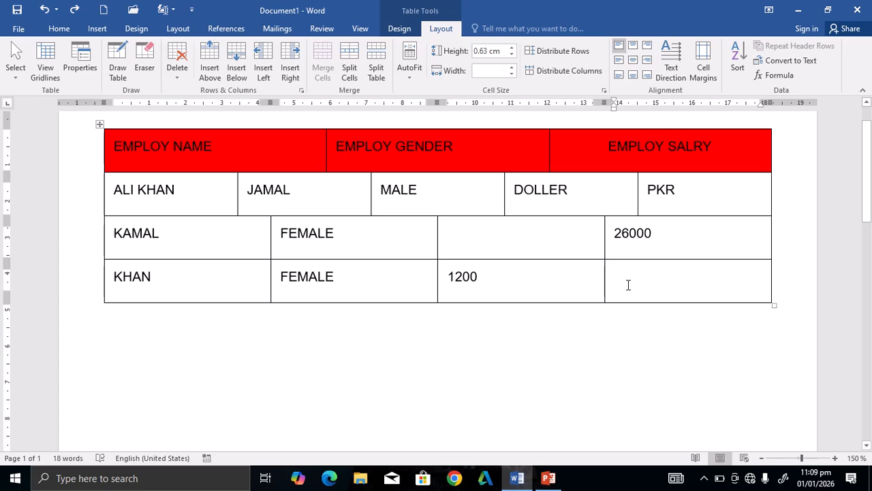
key(Tab)
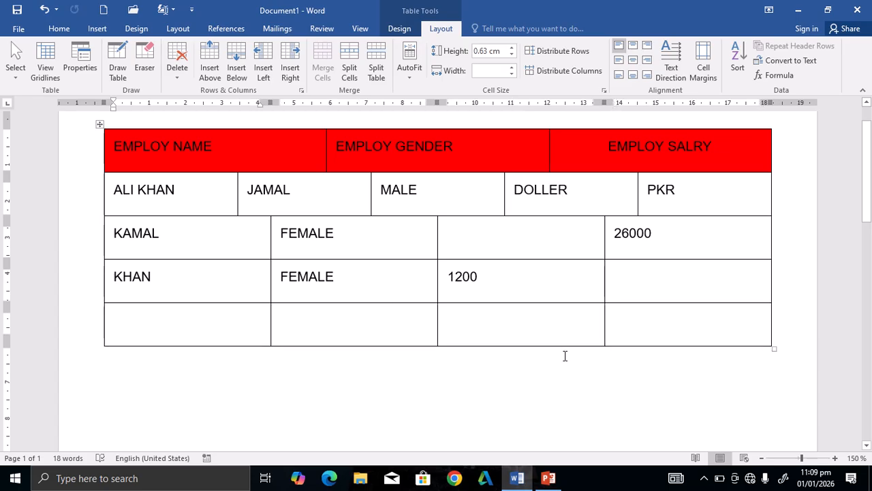
click(455, 324)
click(361, 326)
text(TOTAL)
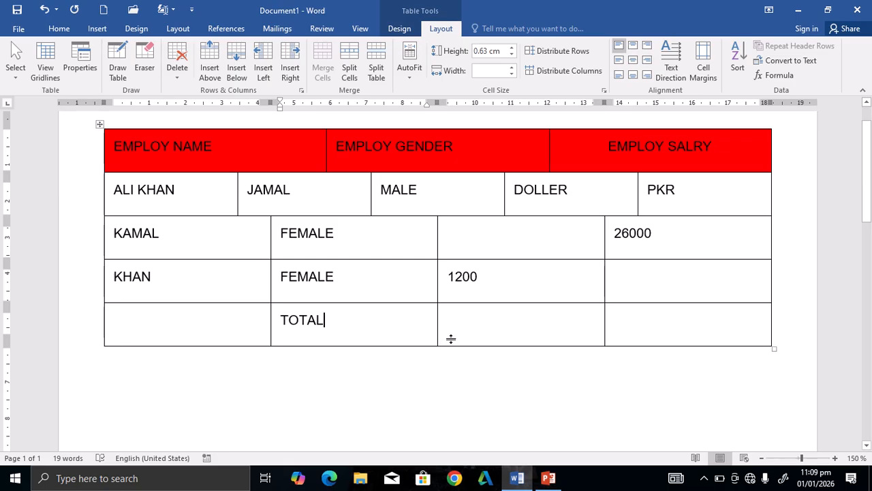
- Merge the two empty cells after TOTAL in the last row, and undo the merge
drag(456, 326, 706, 308)
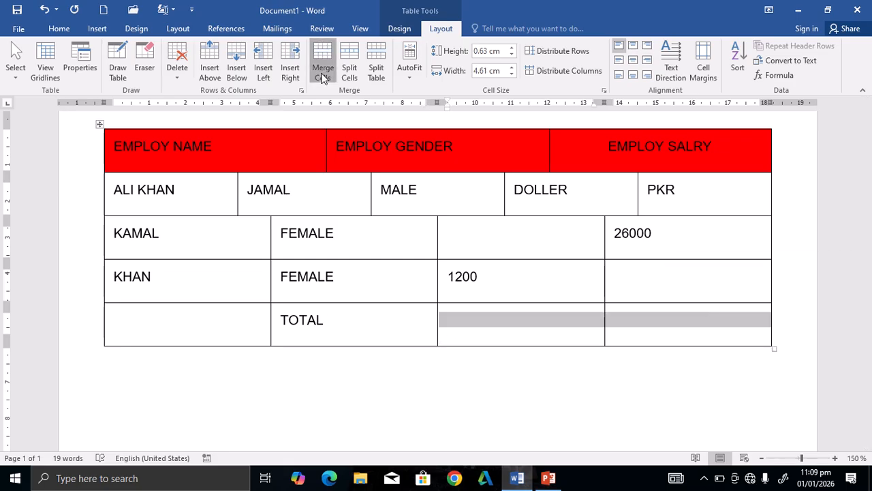
click(323, 72)
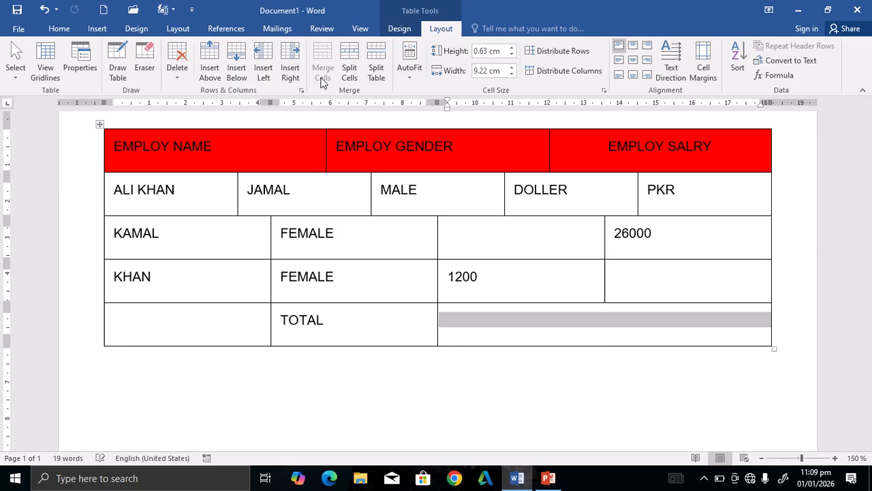
click(524, 324)
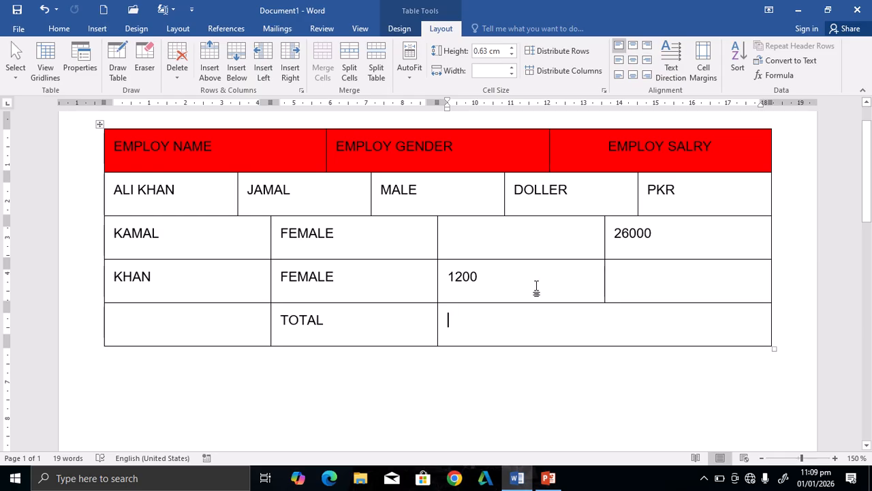
key(ctrl+z)
click(533, 327)
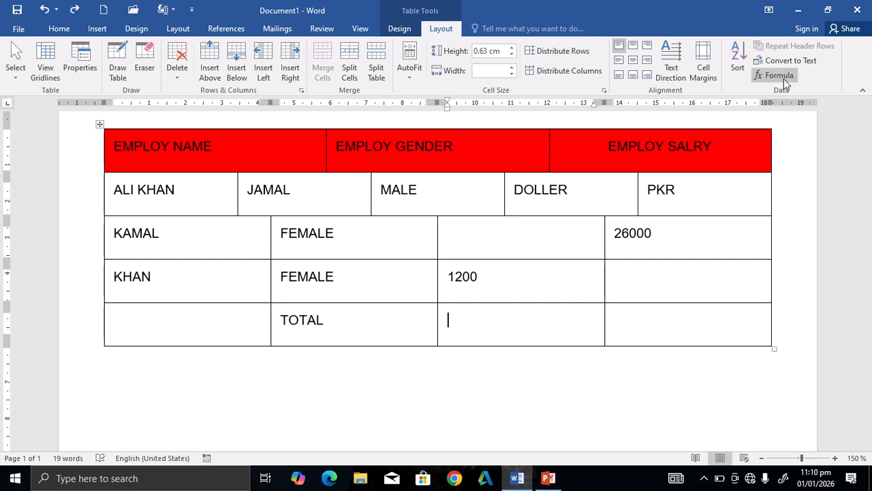
- Enter 1200 in the third row's empty third cell and 3600 in the fourth row's last cell
click(481, 235)
text(1200)
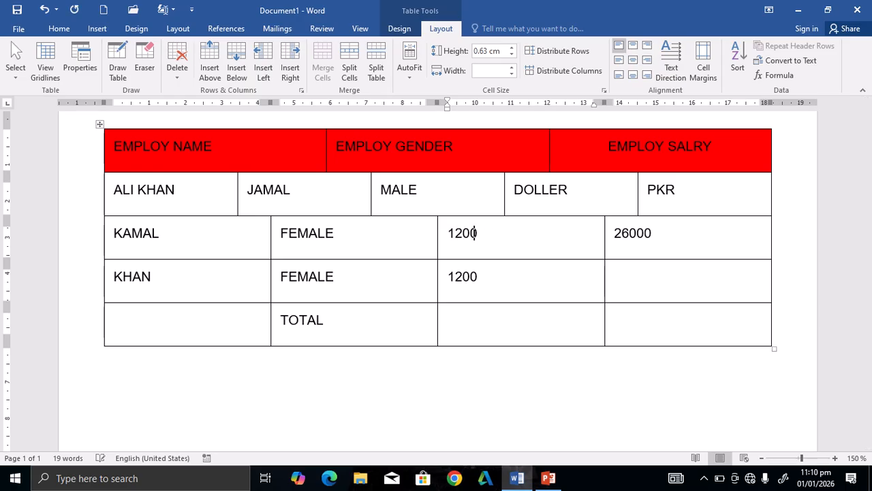
click(678, 292)
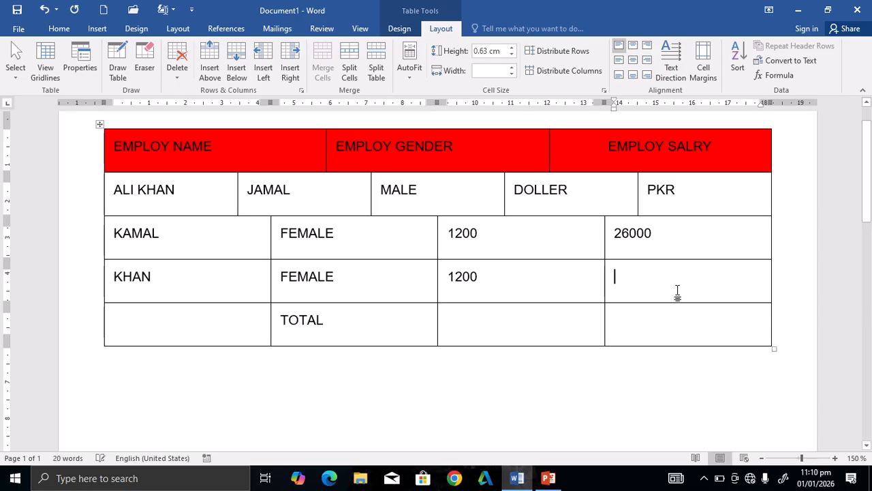
text(3600)
click(467, 328)
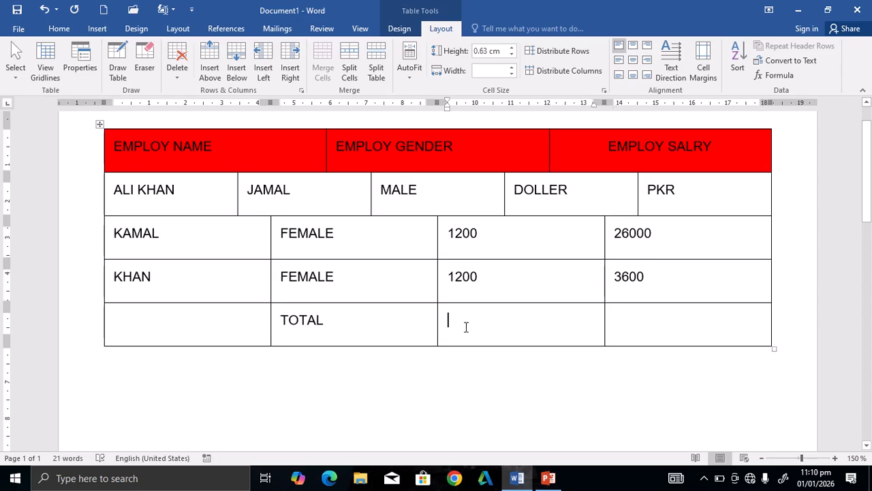
- Insert the formula =SUM(ABOVE) in the third and fourth cells of the TOTAL row
click(769, 77)
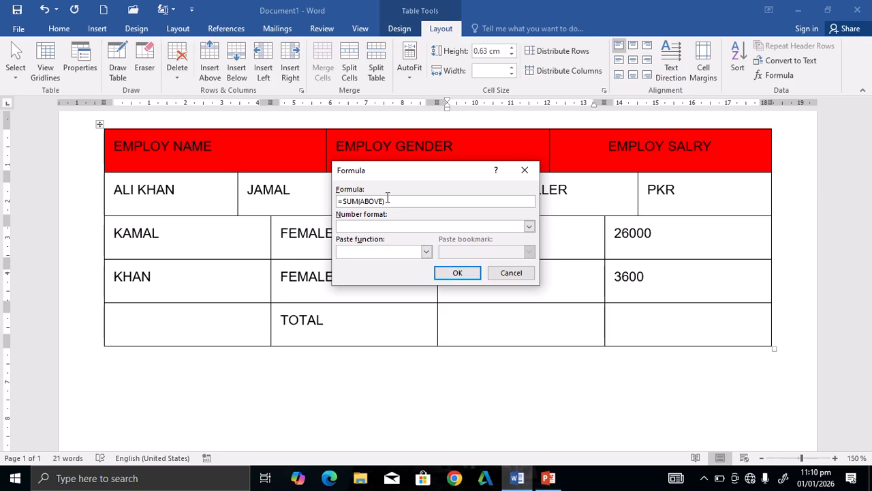
click(473, 274)
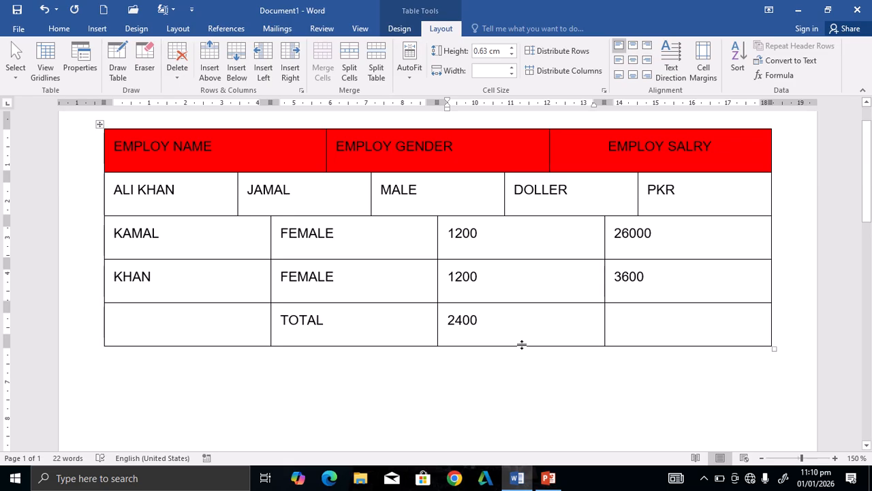
click(618, 324)
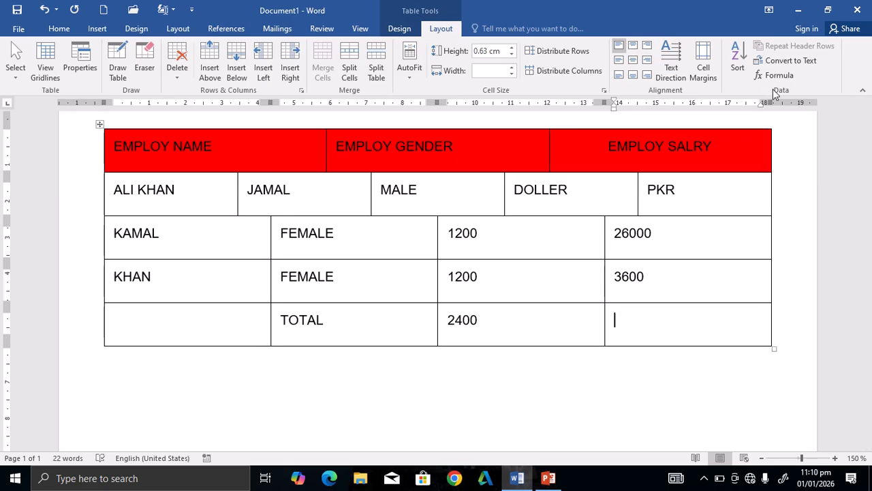
click(773, 77)
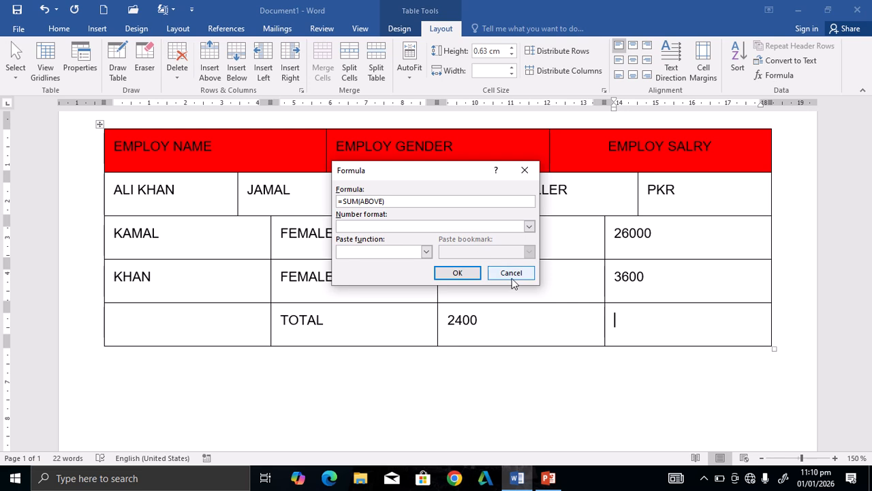
click(462, 270)
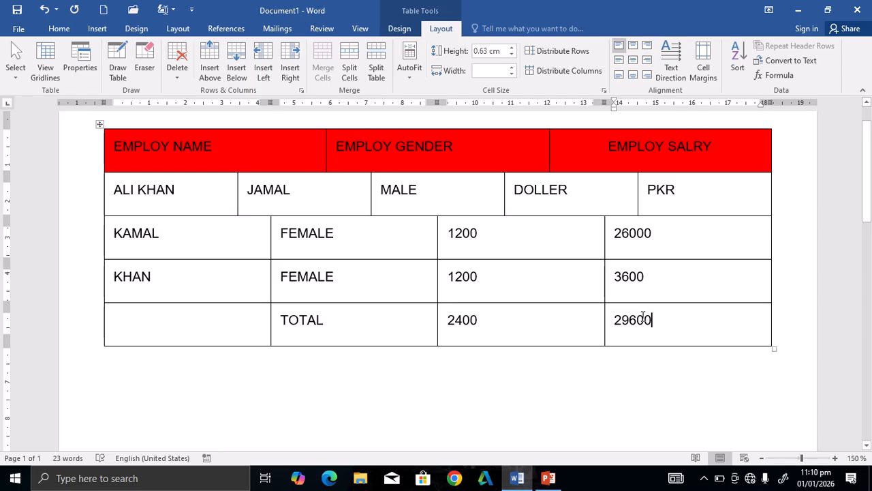
- Examine the number formats and paste functions offered for a table formula, and cancel without inserting one
click(783, 78)
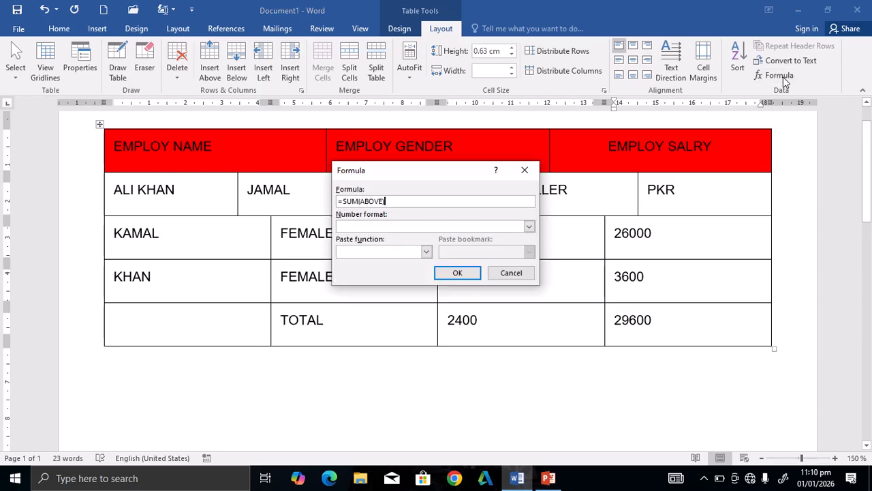
click(530, 226)
click(530, 226)
click(427, 252)
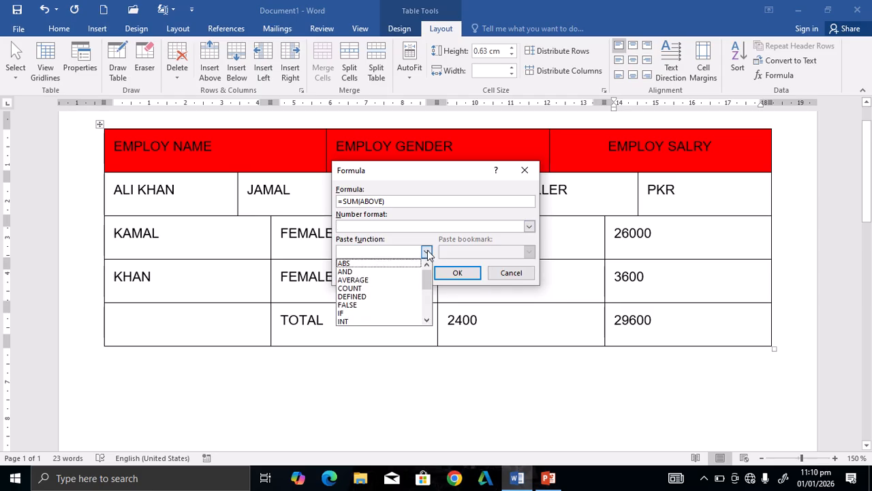
mouse_move(426, 281)
mouse_down()
mouse_move(428, 311)
mouse_move(428, 266)
mouse_up()
click(427, 254)
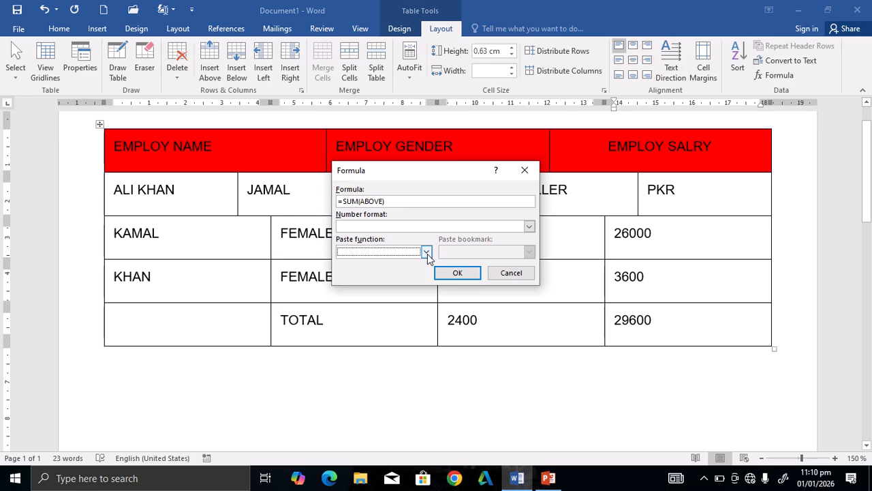
click(516, 272)
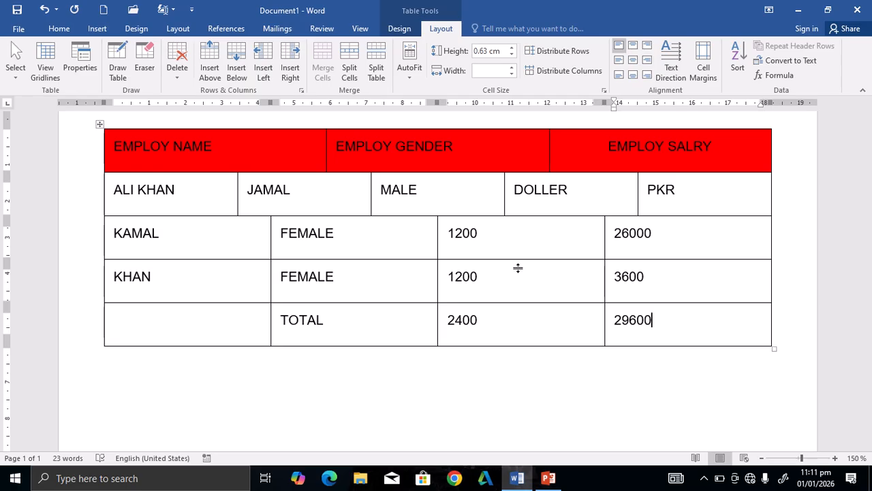
drag(498, 325, 411, 330)
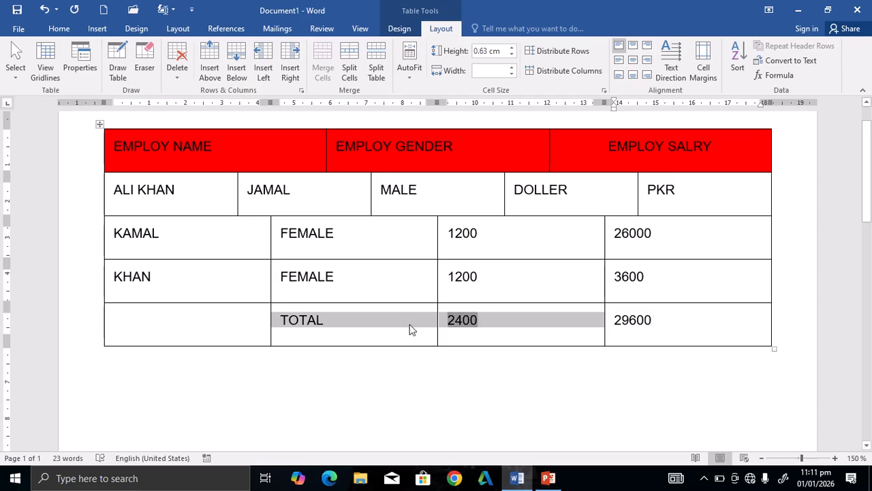
click(656, 328)
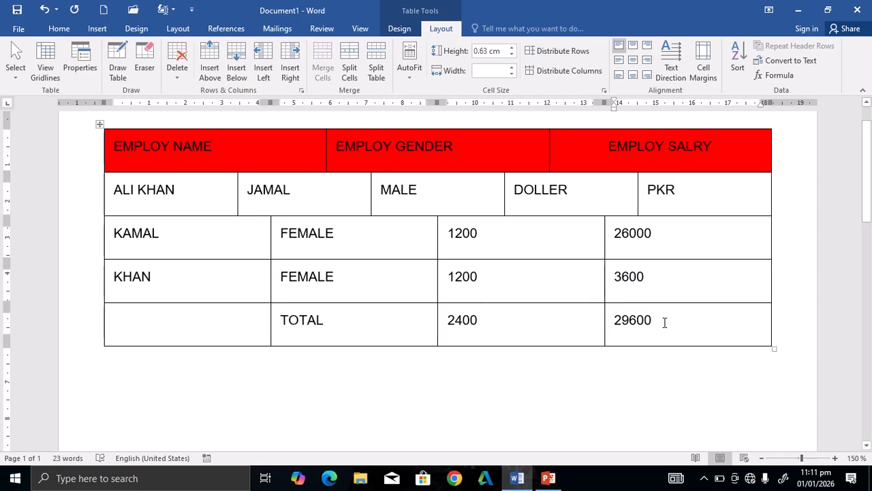
drag(665, 323, 618, 326)
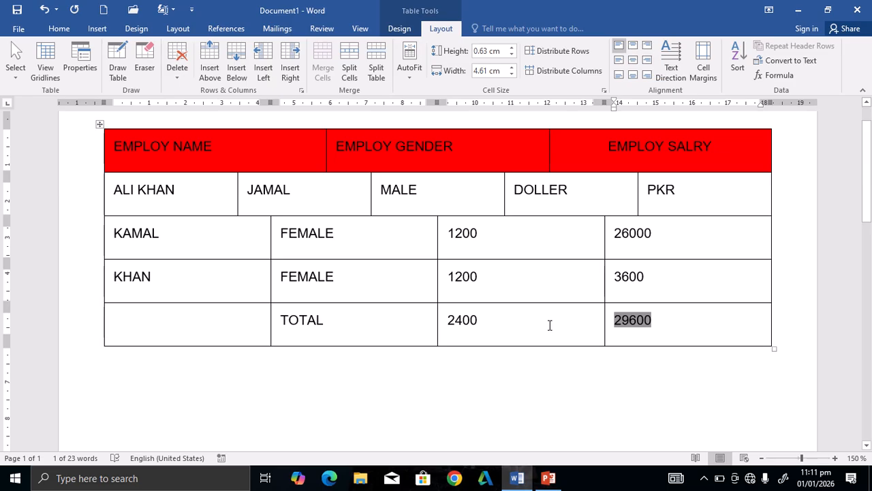
click(96, 29)
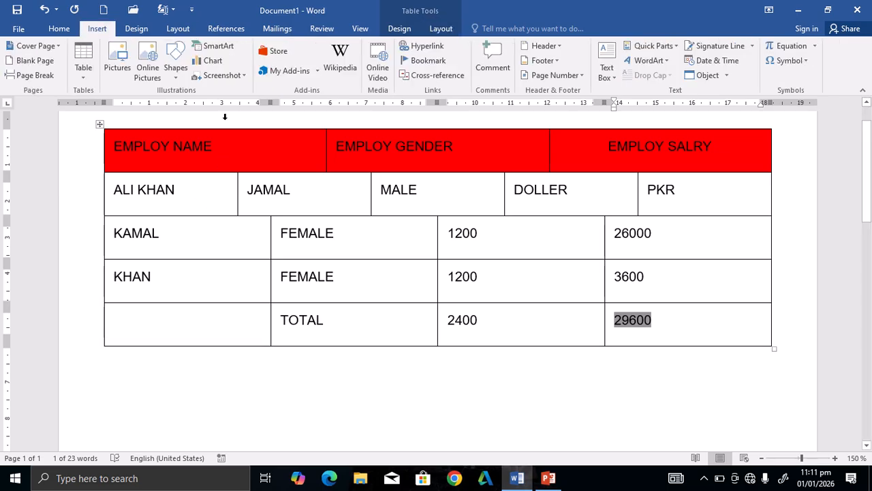